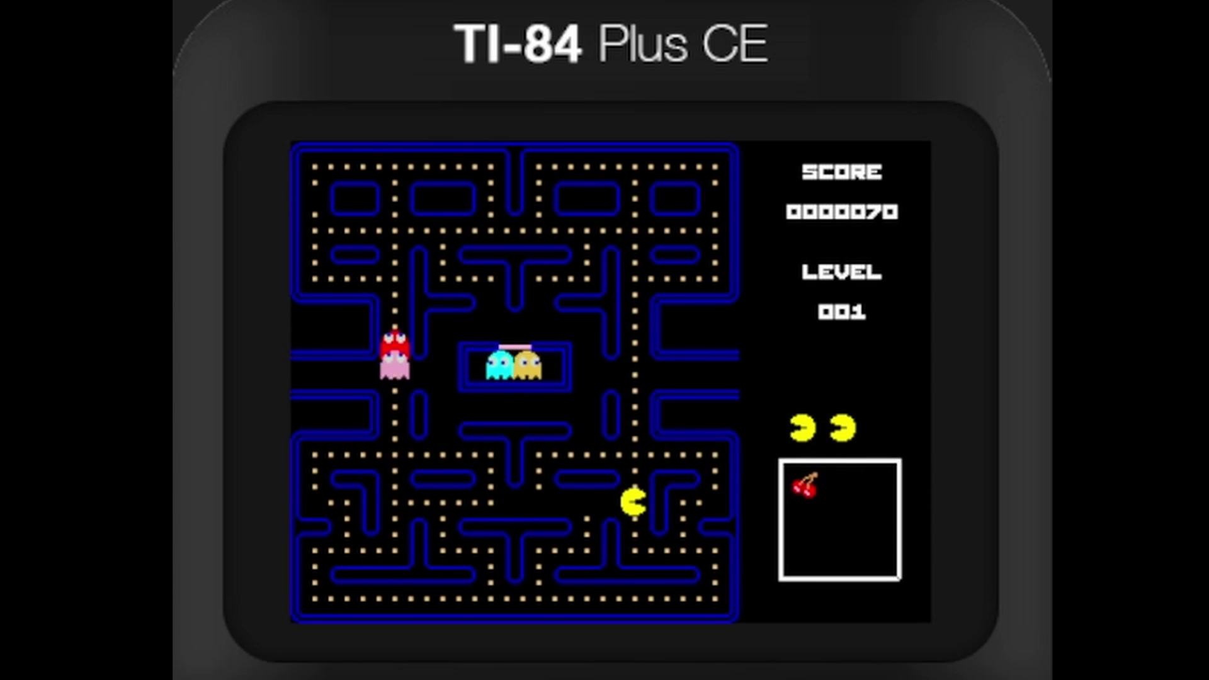
key(Down)
key(Right)
key(Down)
key(Left)
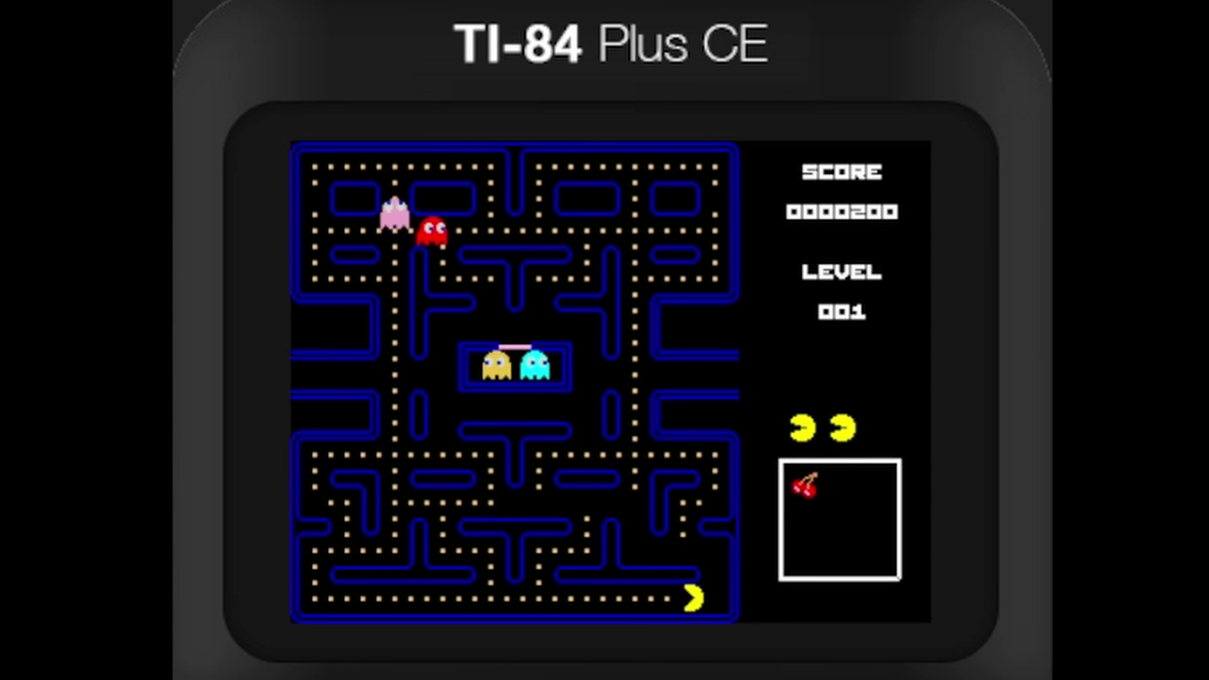
key(Up)
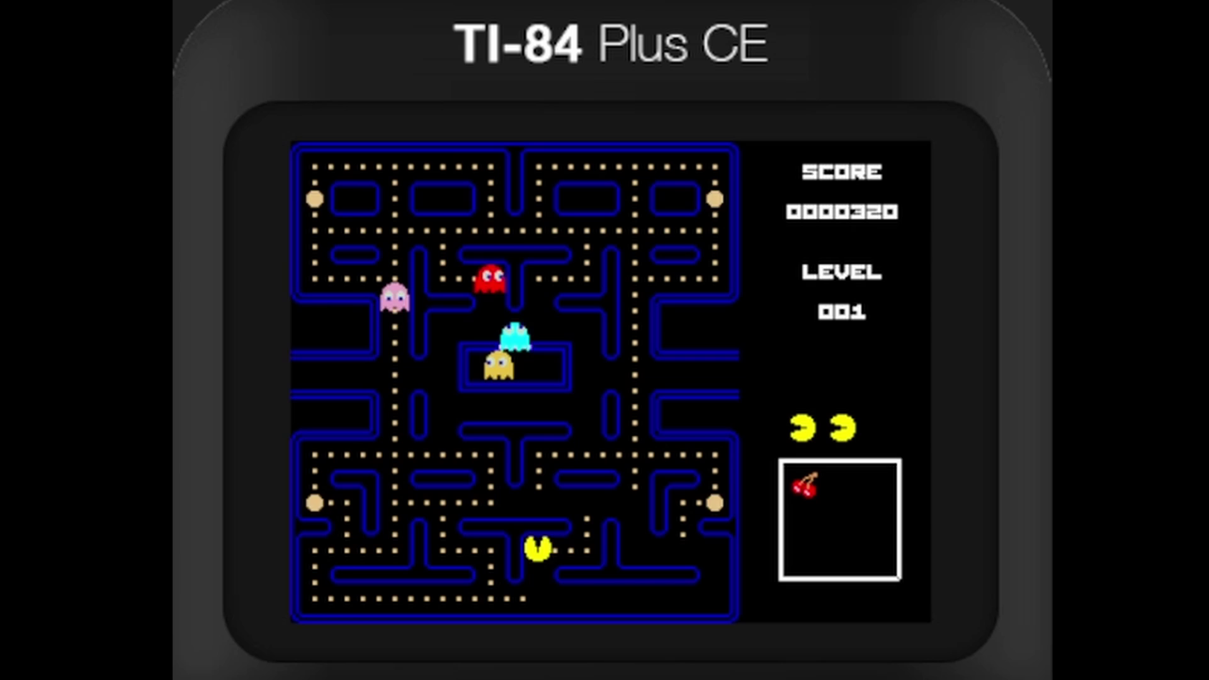
key(Right)
key(Up)
key(Left)
key(Up)
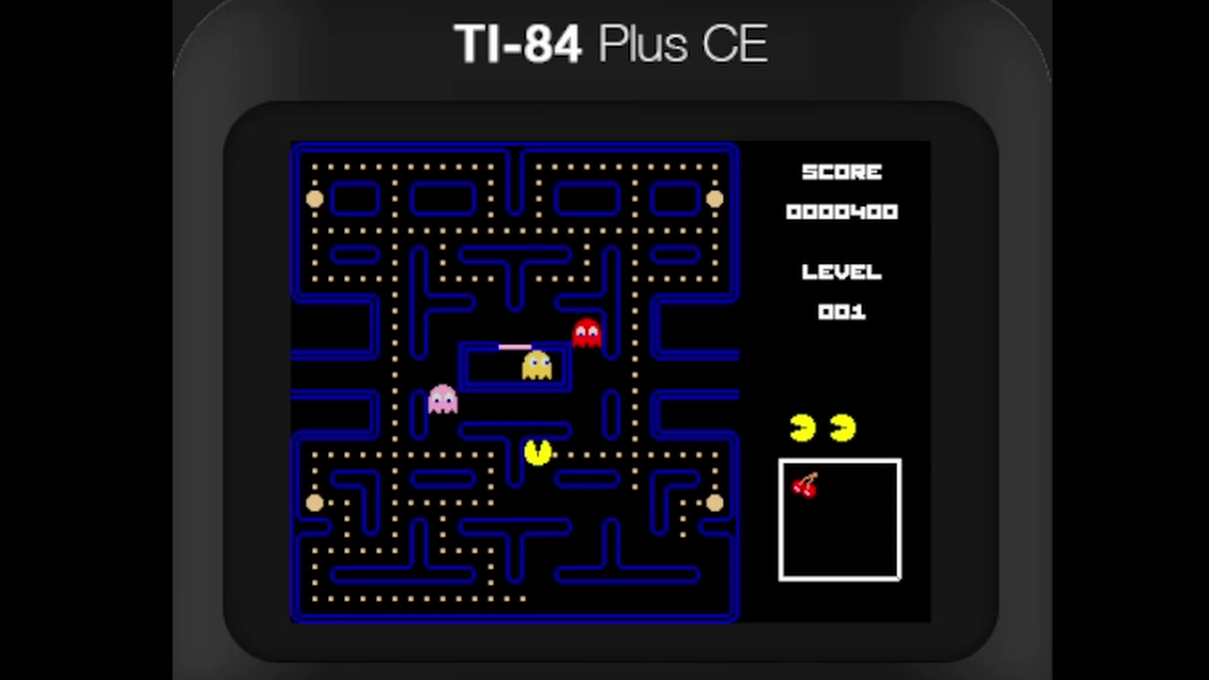
key(Right)
key(Down)
key(Right)
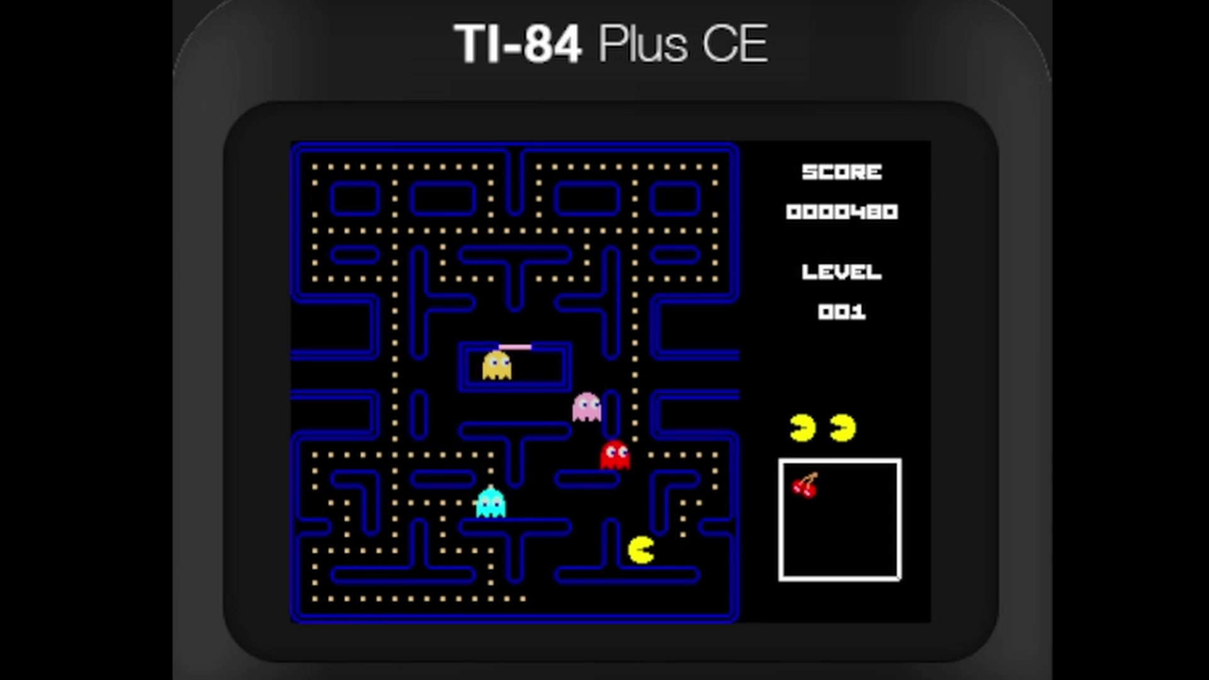
key(Down)
key(Left)
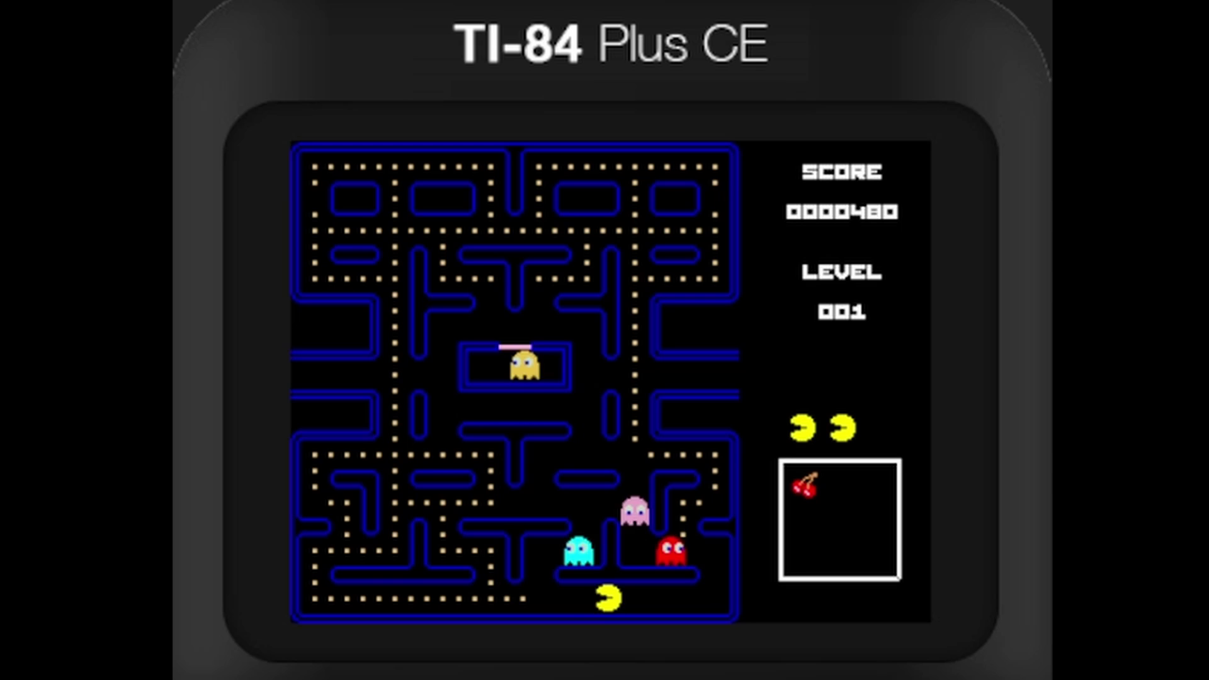
key(Up)
key(Left)
key(Up)
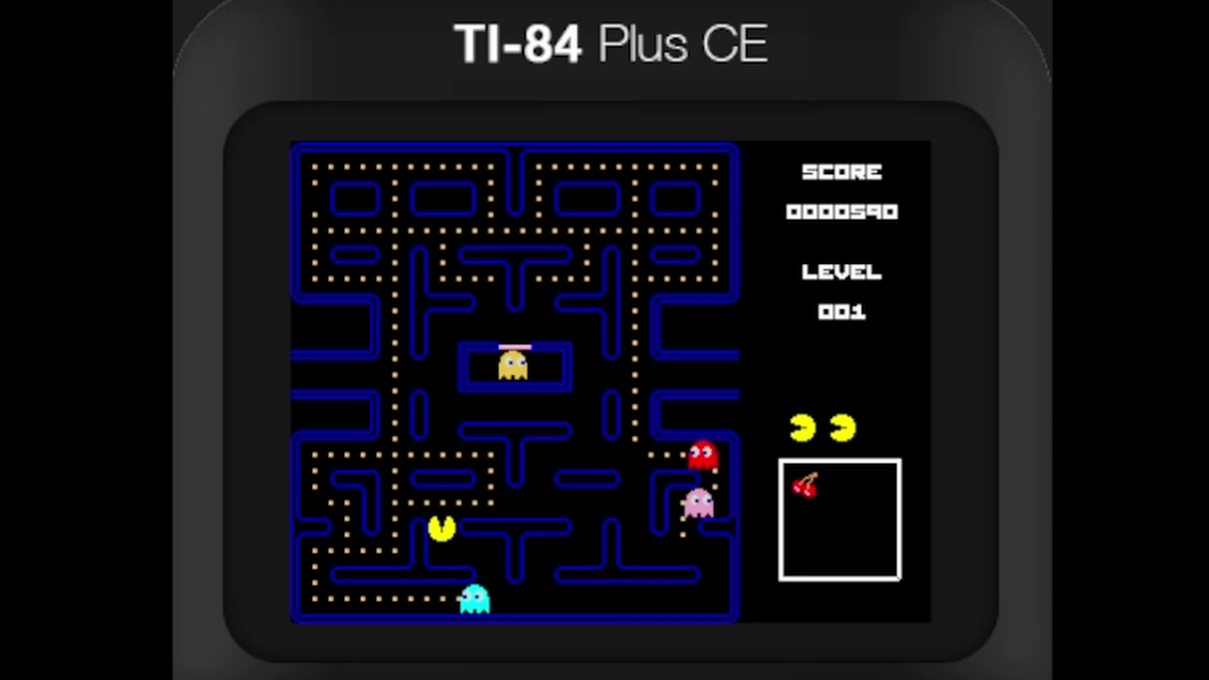
key(Left)
key(Up)
key(Left)
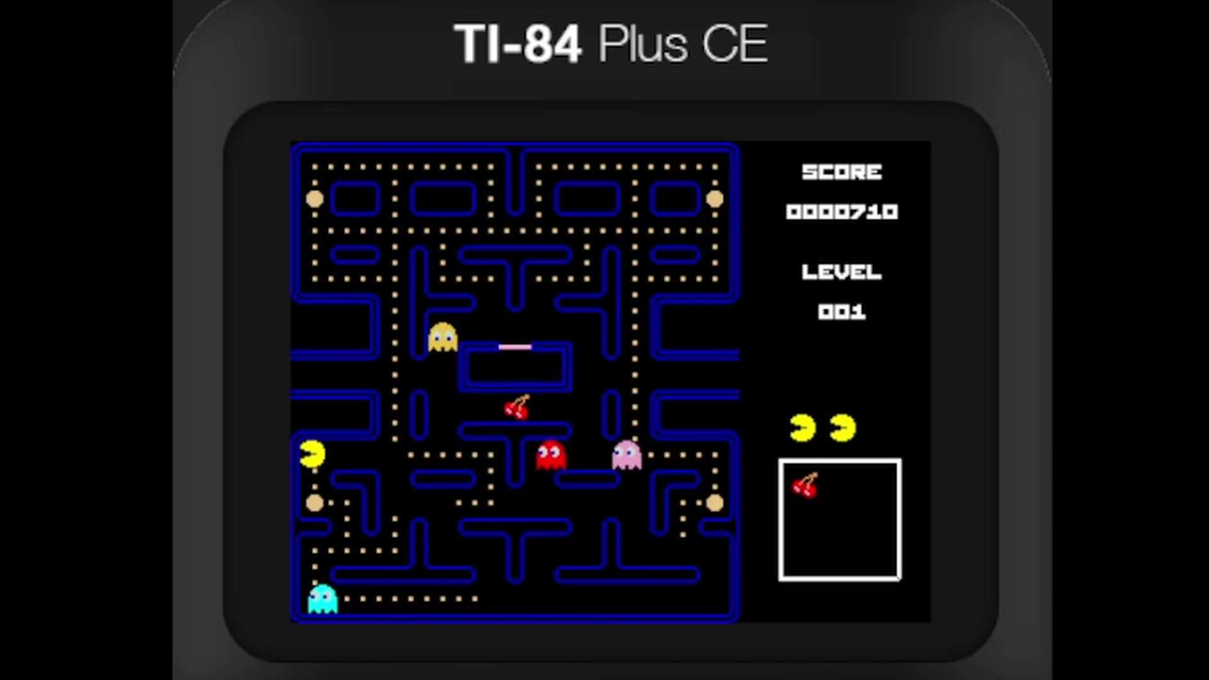
key(Down)
key(Right)
key(Down)
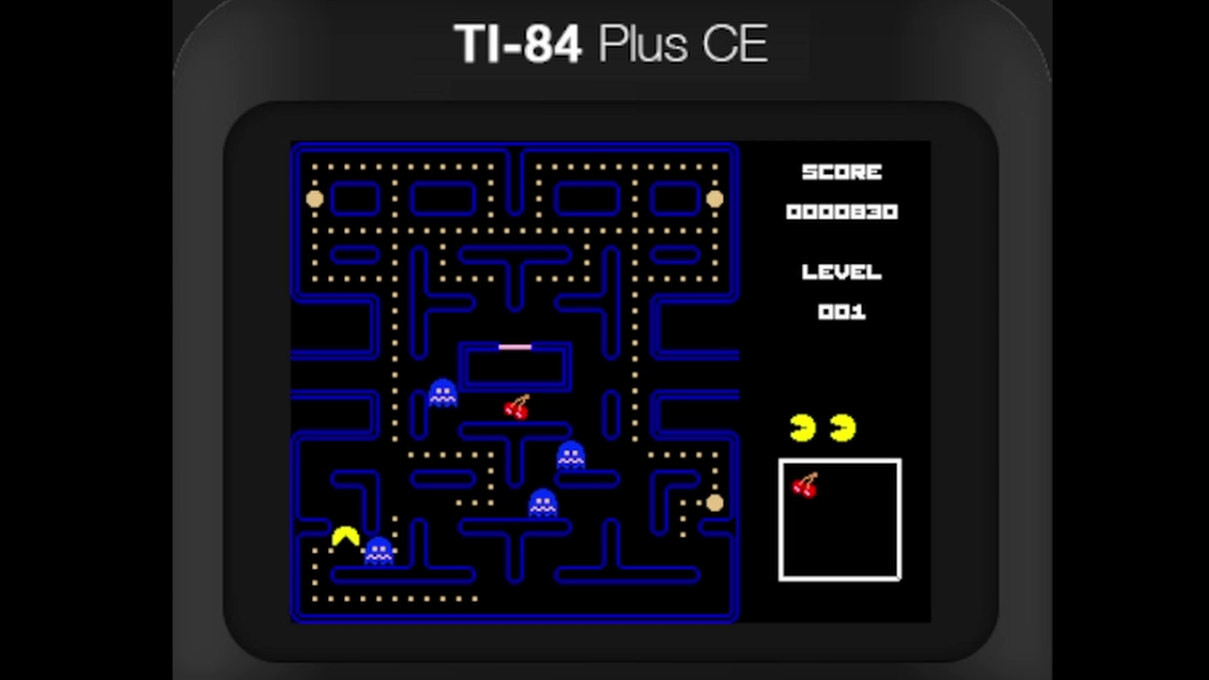
key(Right)
key(Up)
key(Right)
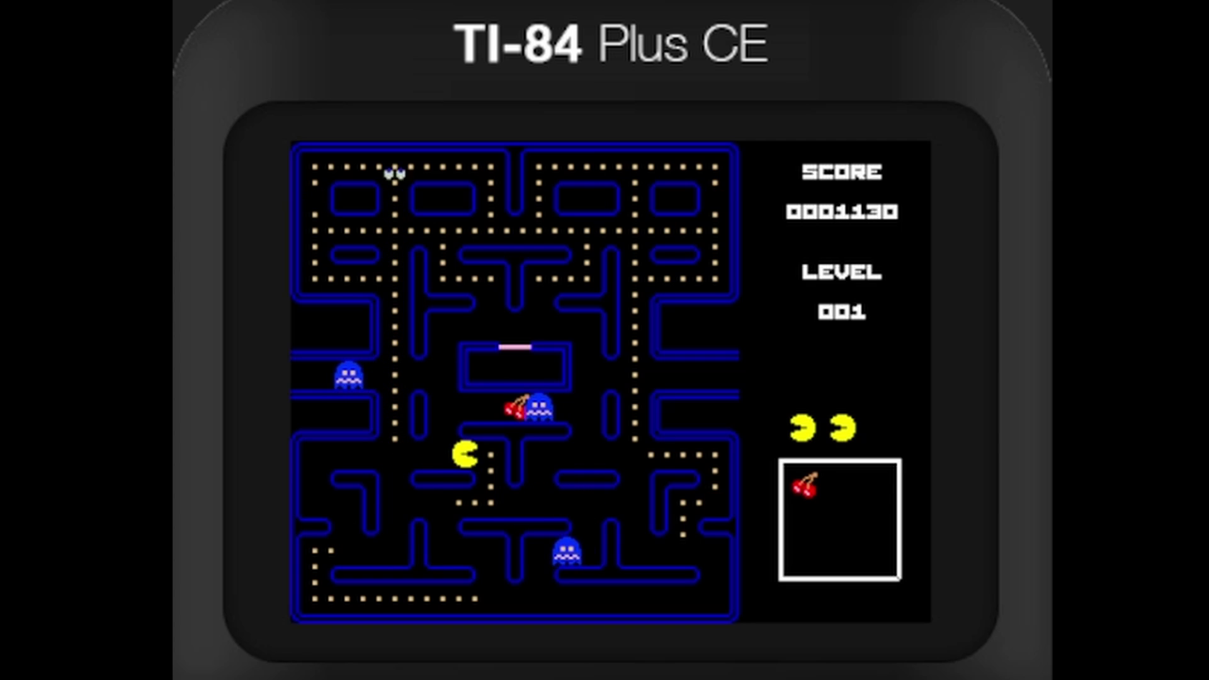
key(Left)
key(Up)
key(Right)
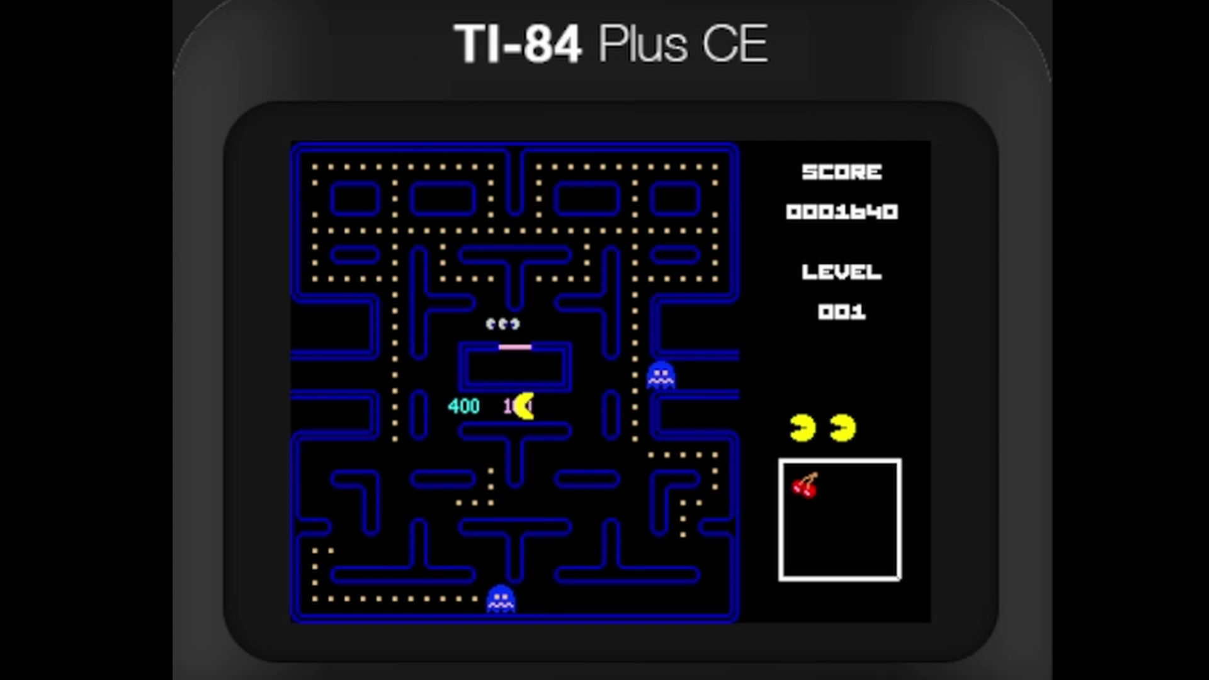
key(Up)
key(Down)
key(Up)
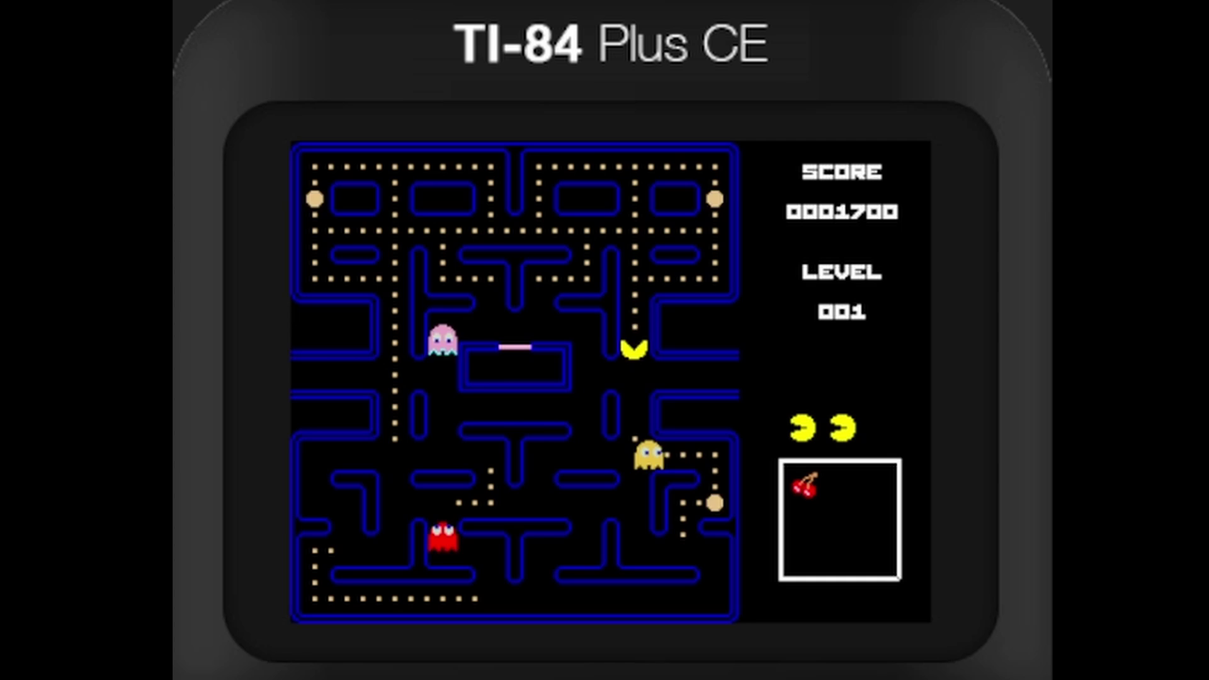
key(Right)
key(Down)
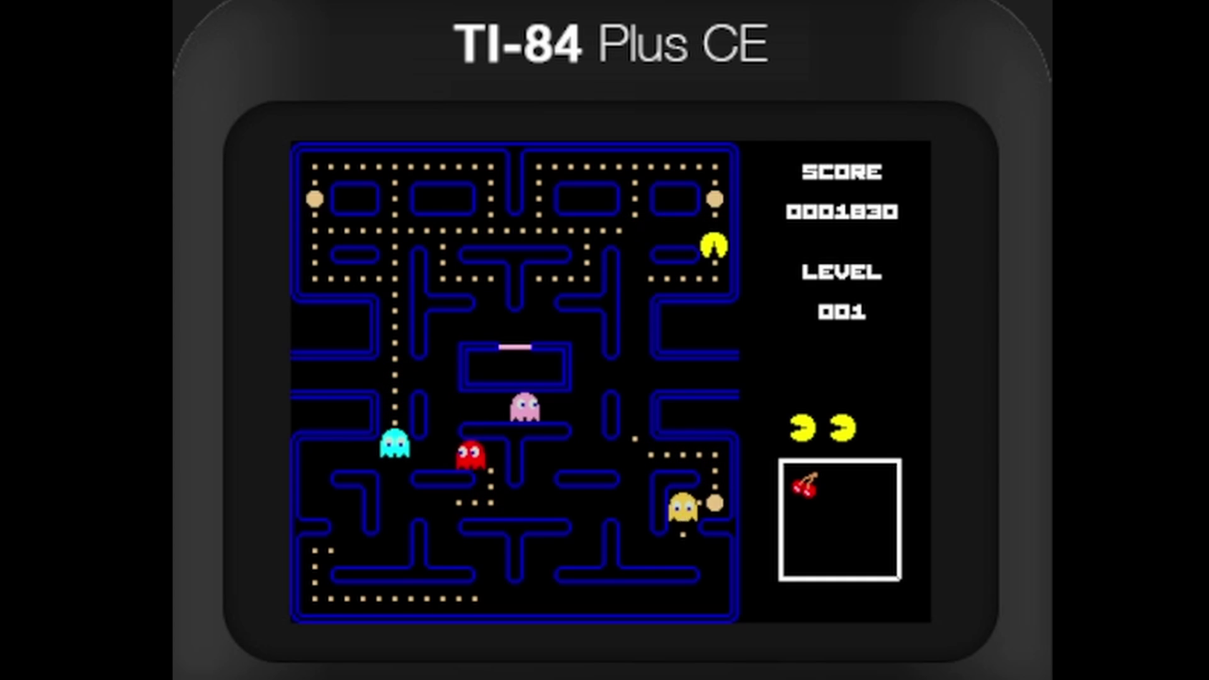
key(Left)
key(Up)
key(Right)
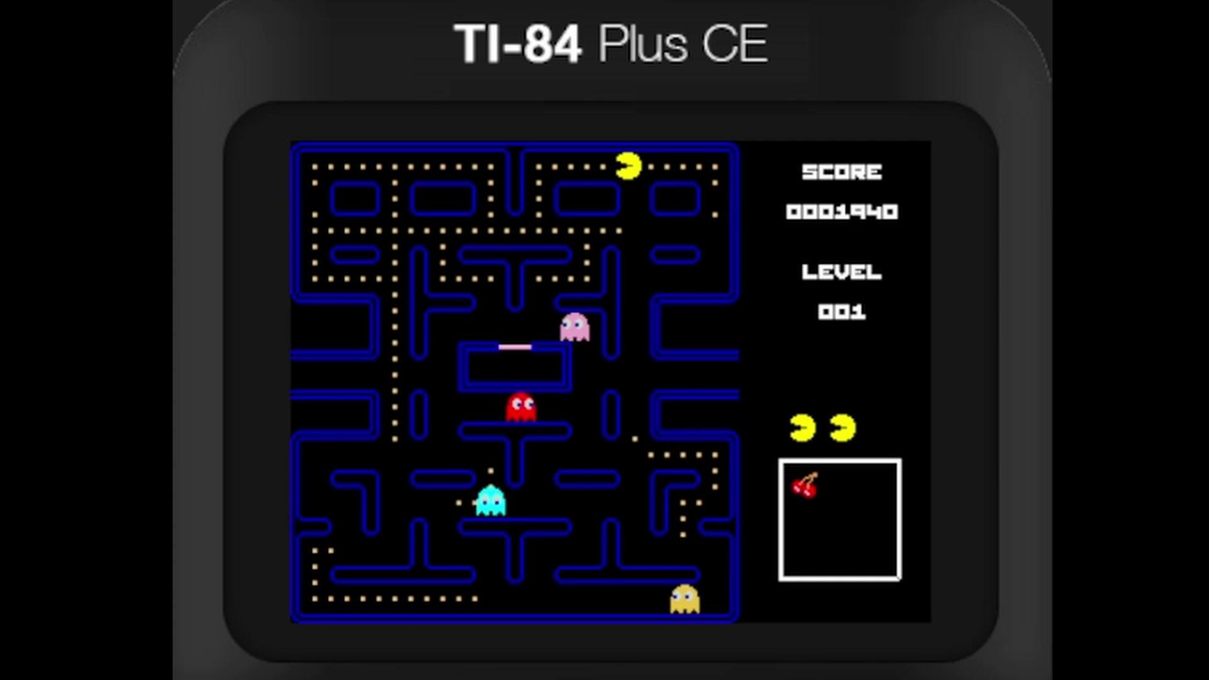
key(Left)
key(Down)
key(Left)
key(Up)
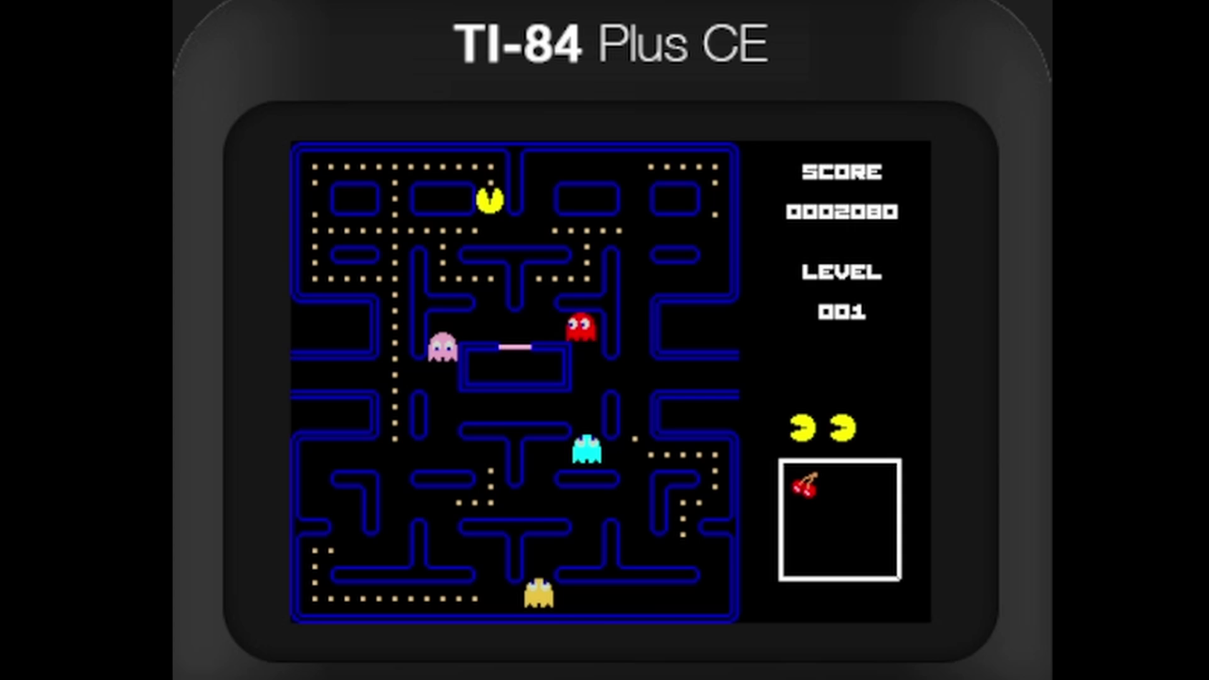
key(Left)
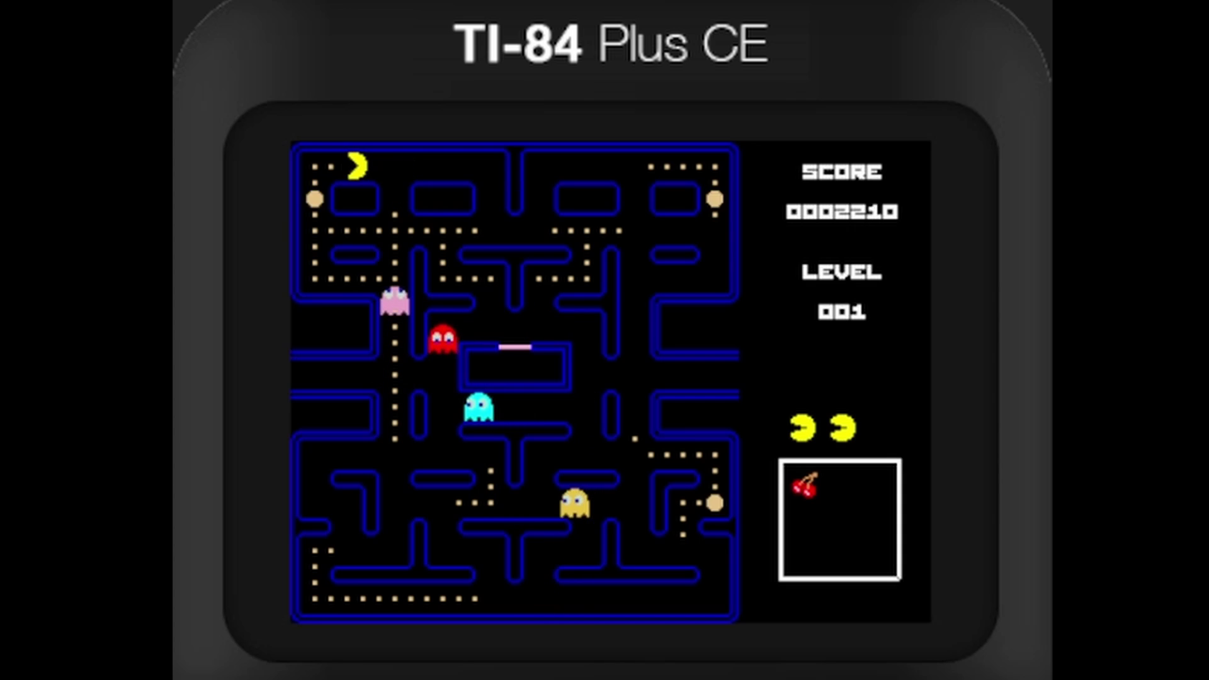
key(Down)
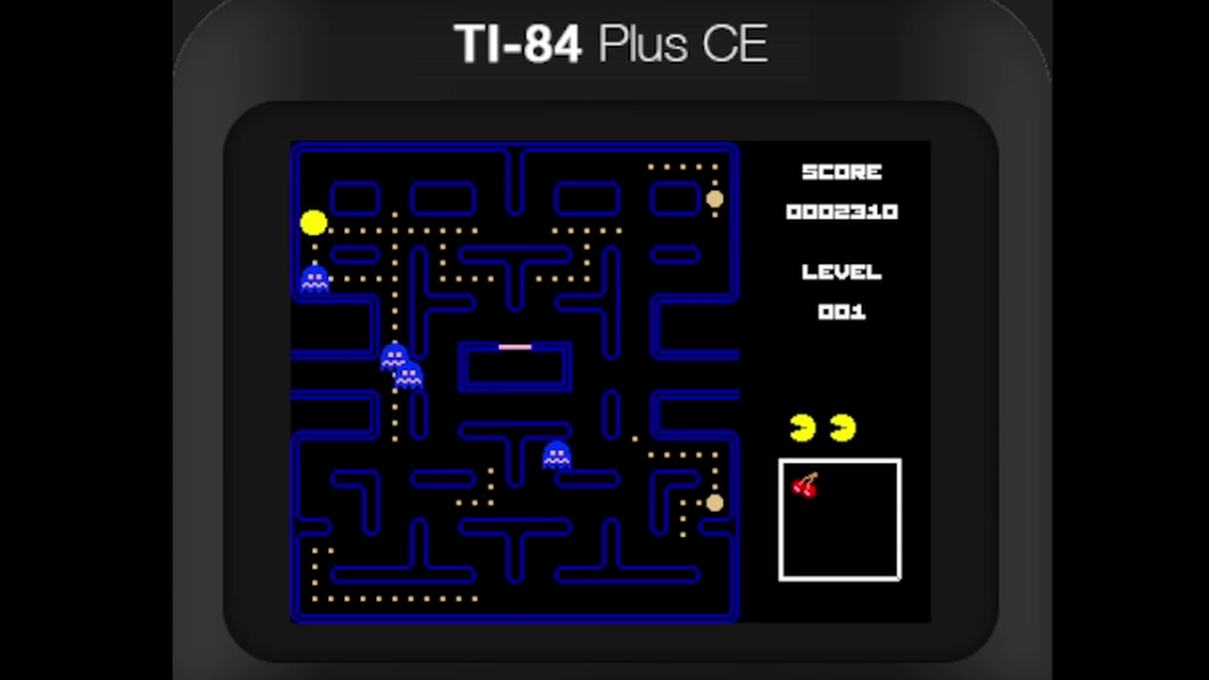
key(Right)
key(Down)
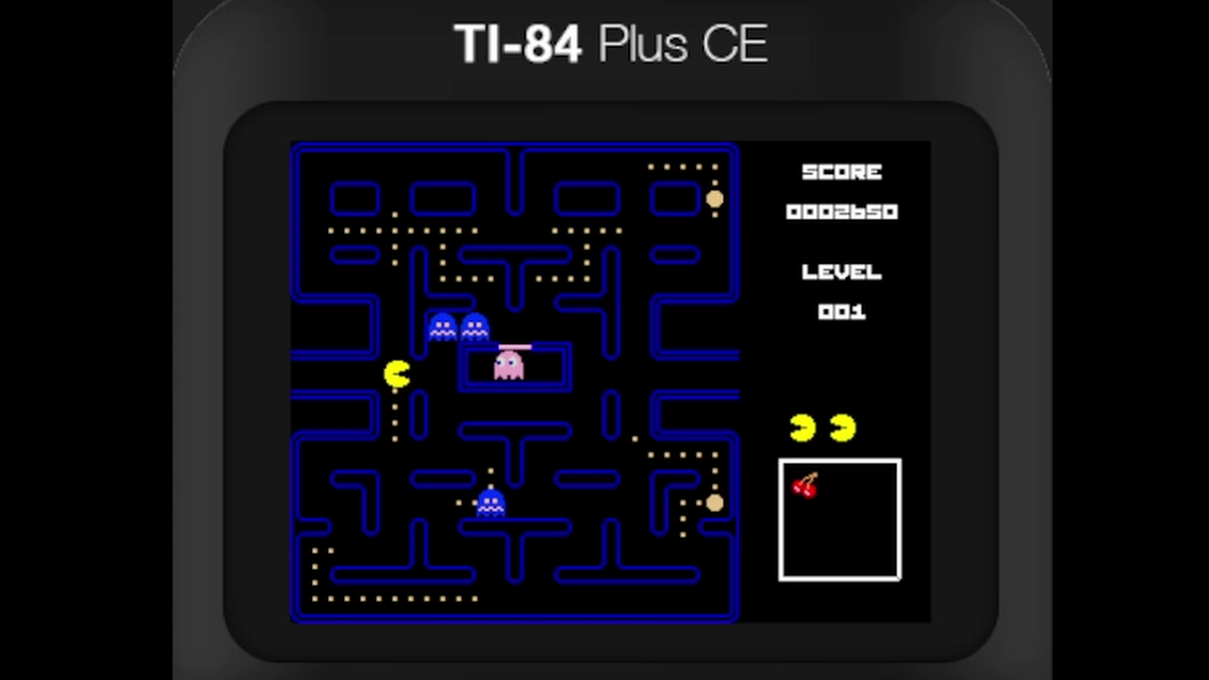
key(Right)
key(Down)
key(Right)
key(Down)
key(Left)
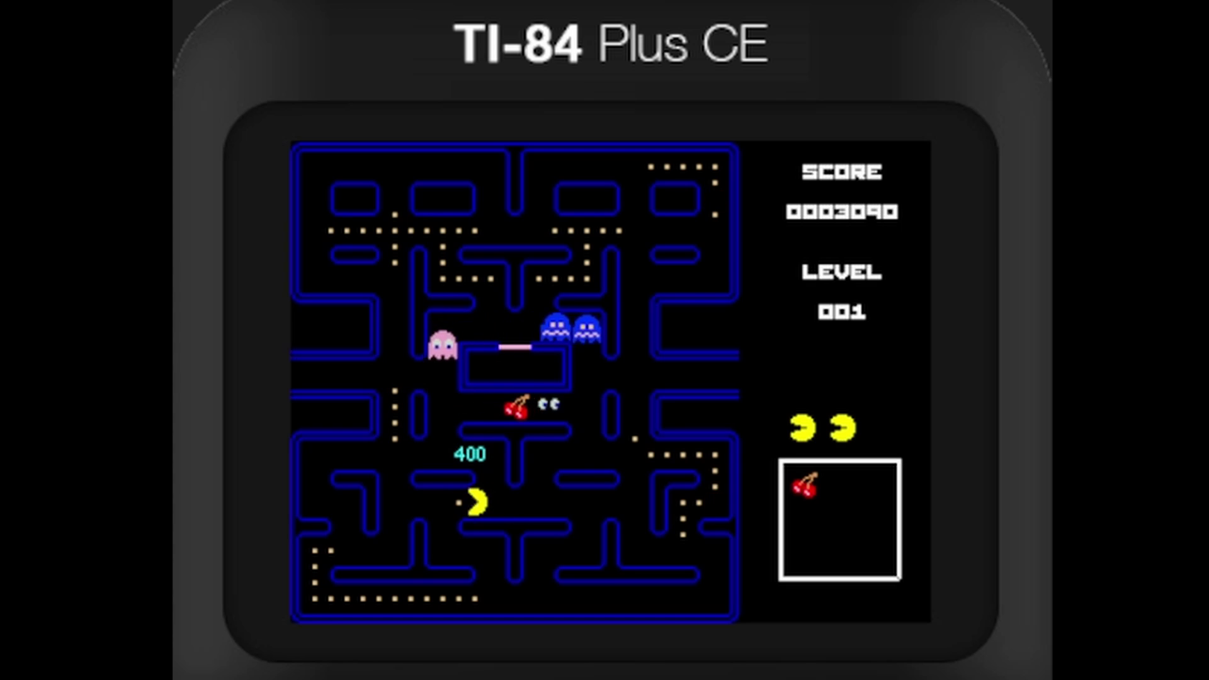
key(Down)
key(Left)
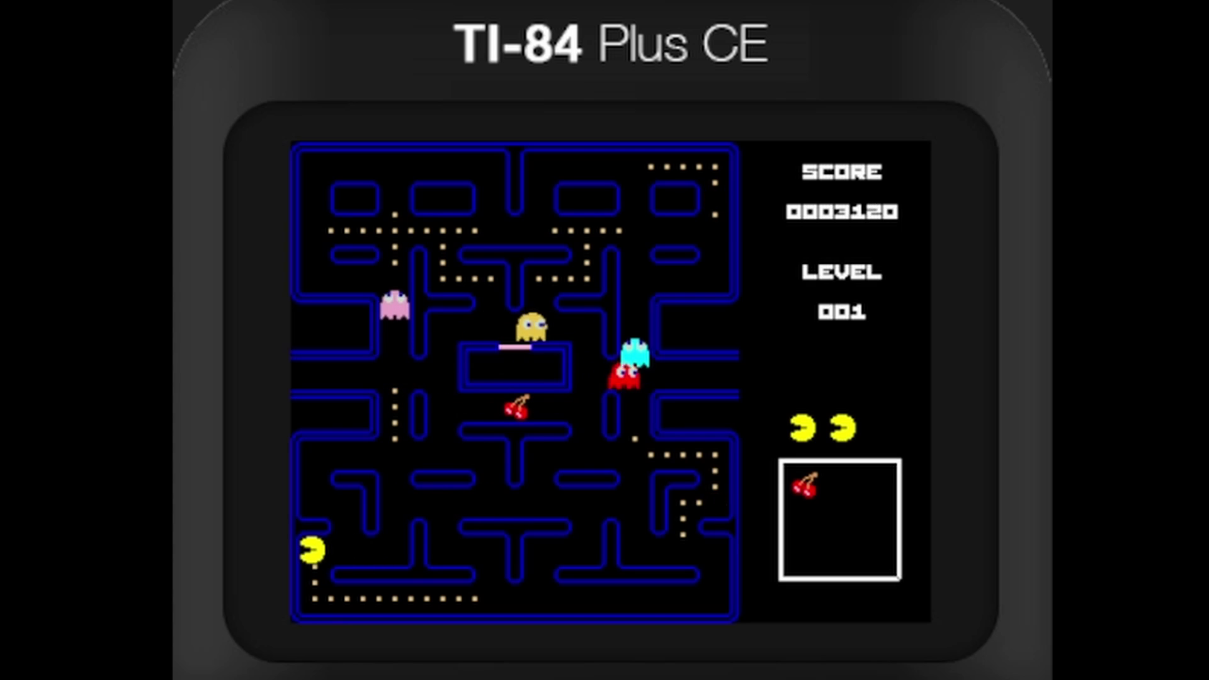
key(Down)
key(Right)
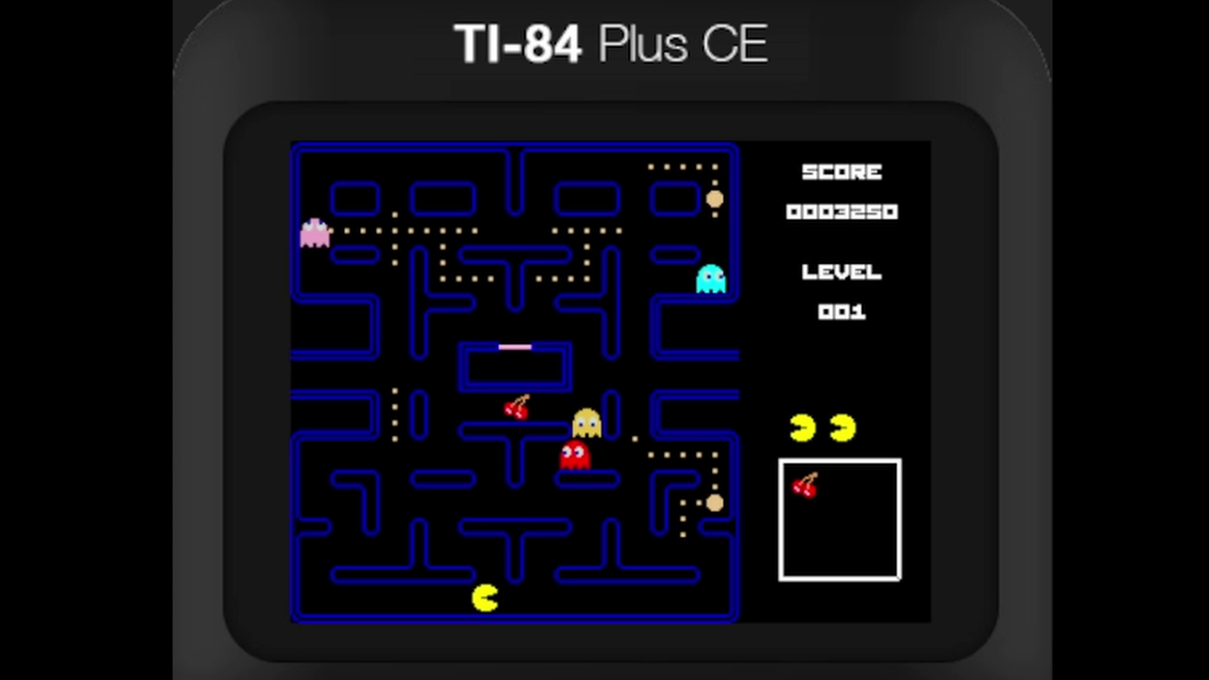
key(Up)
key(Left)
key(Up)
key(Left)
key(Up)
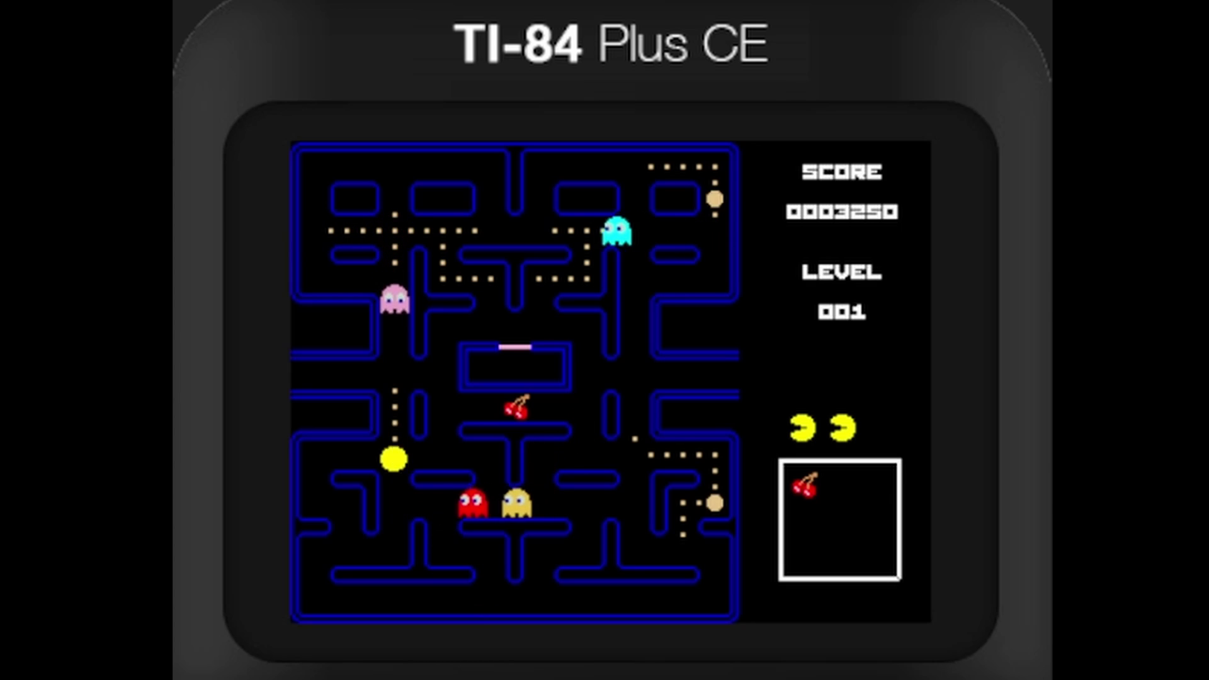
key(Right)
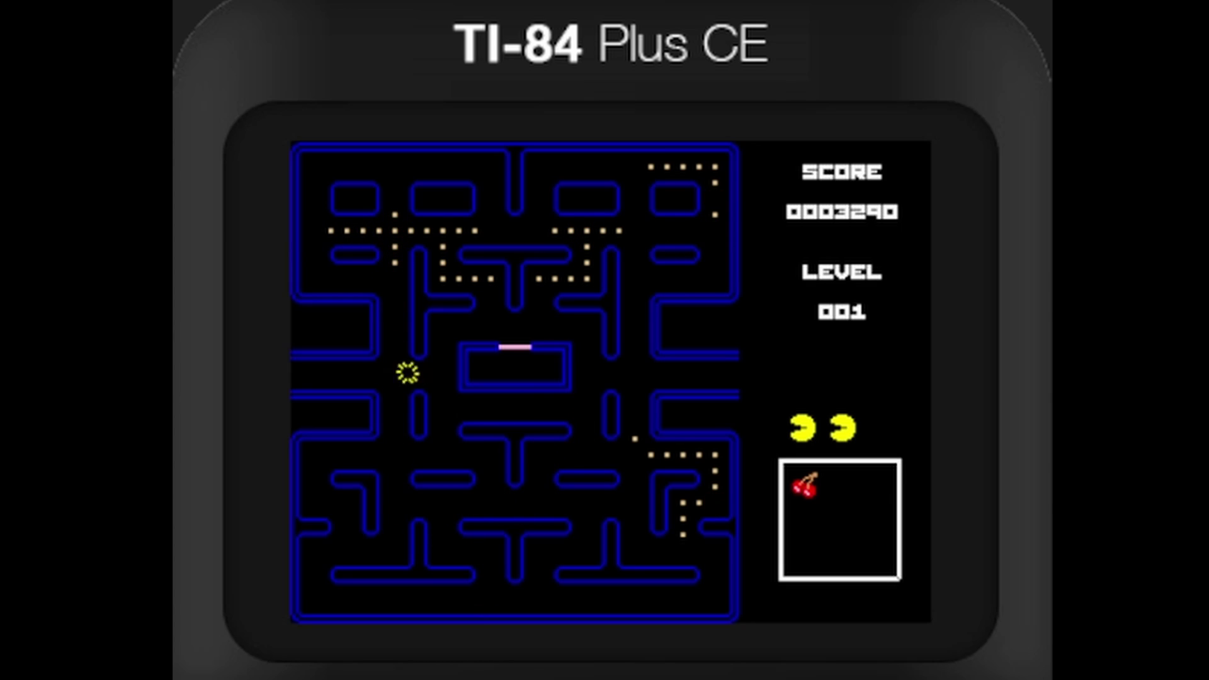
key(Right)
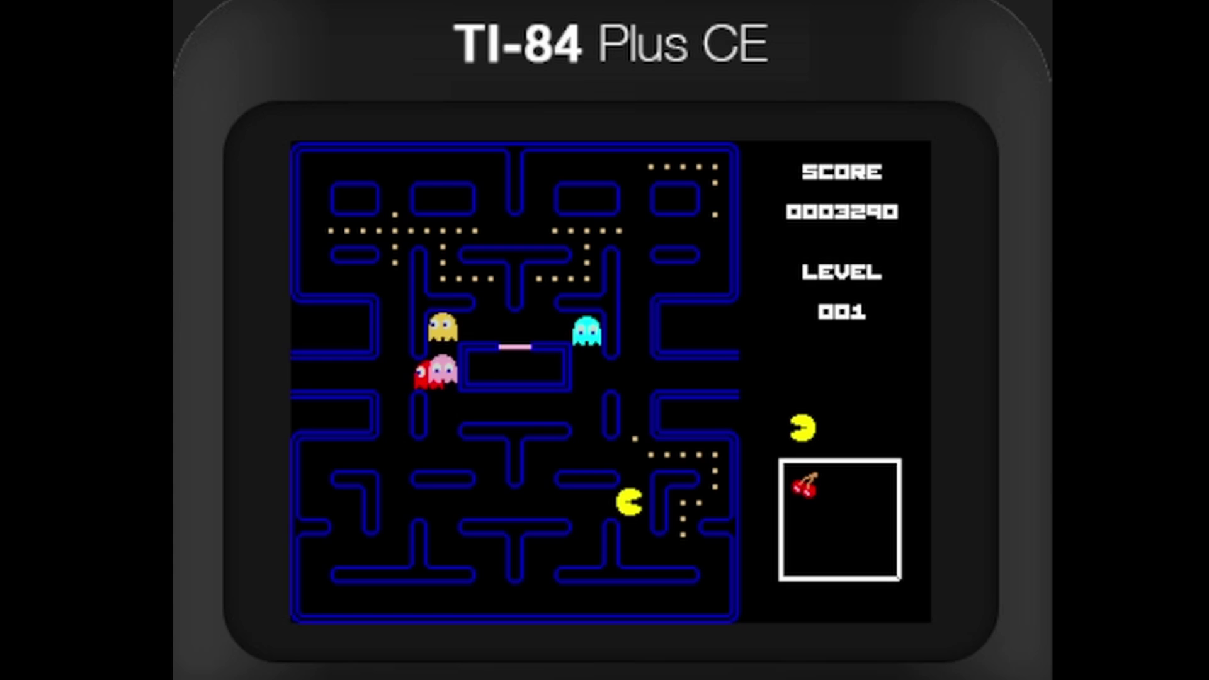
key(Up)
key(Right)
key(Down)
key(Left)
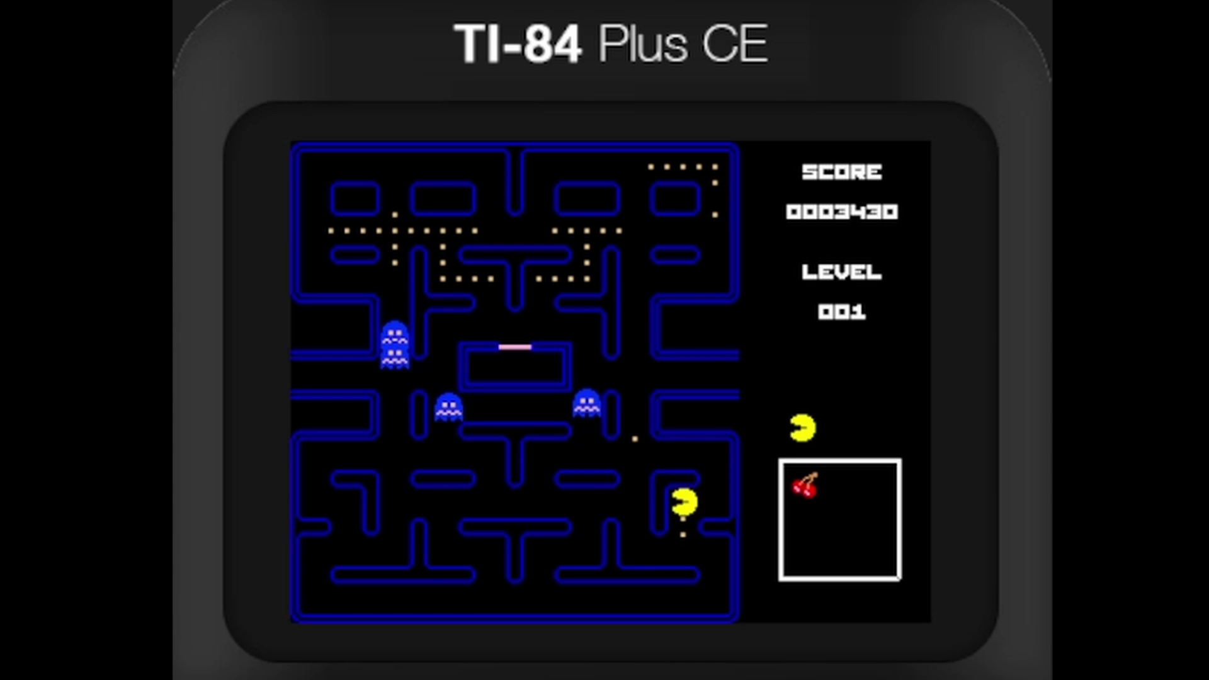
key(Down)
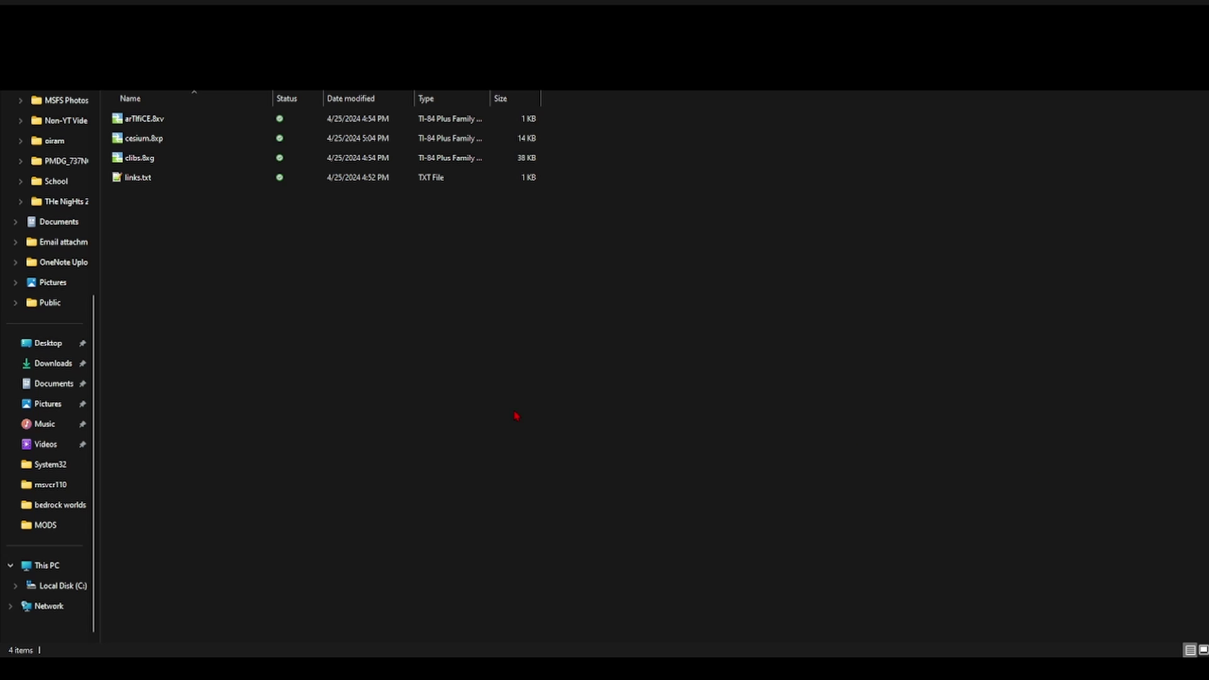
drag(423, 244, 502, 229)
drag(134, 190, 233, 210)
drag(565, 121, 513, 216)
click(513, 216)
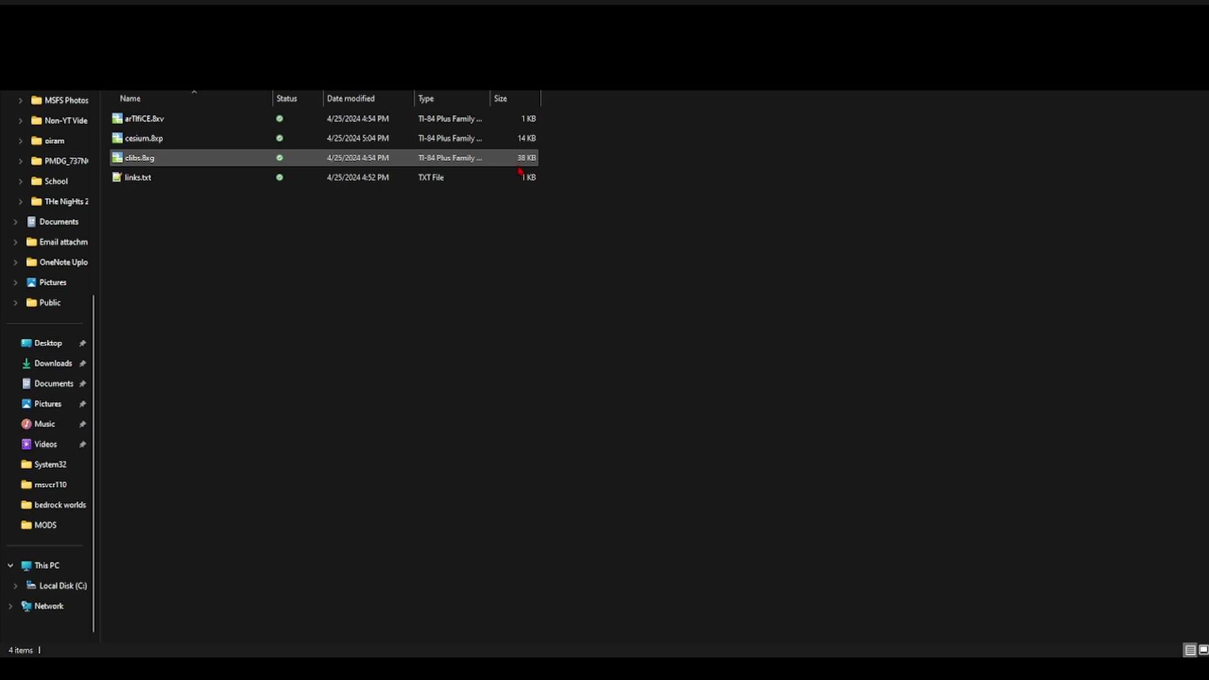
Open links.txt and delete the stray character on line 21.
double_click(466, 179)
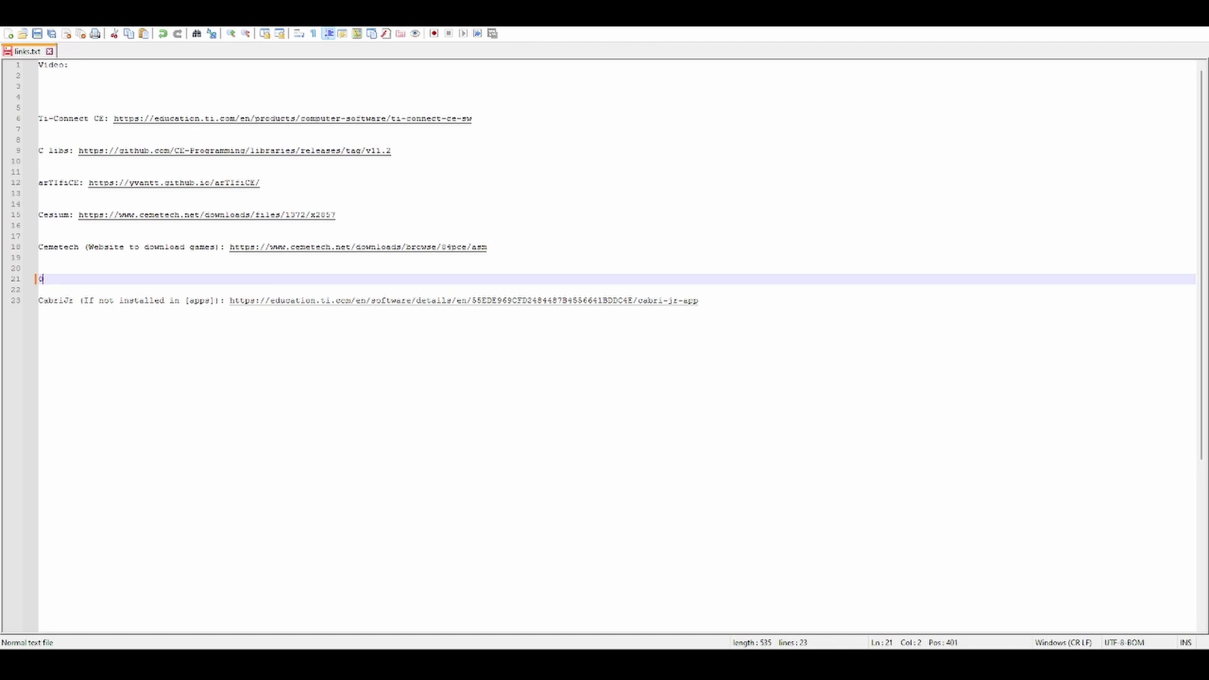
key(BackSpace)
Examine the Video, Ti-Connect CE, C libs and Cemetech entries in the list of links, highlighting them for reference.
drag(97, 75, 271, 163)
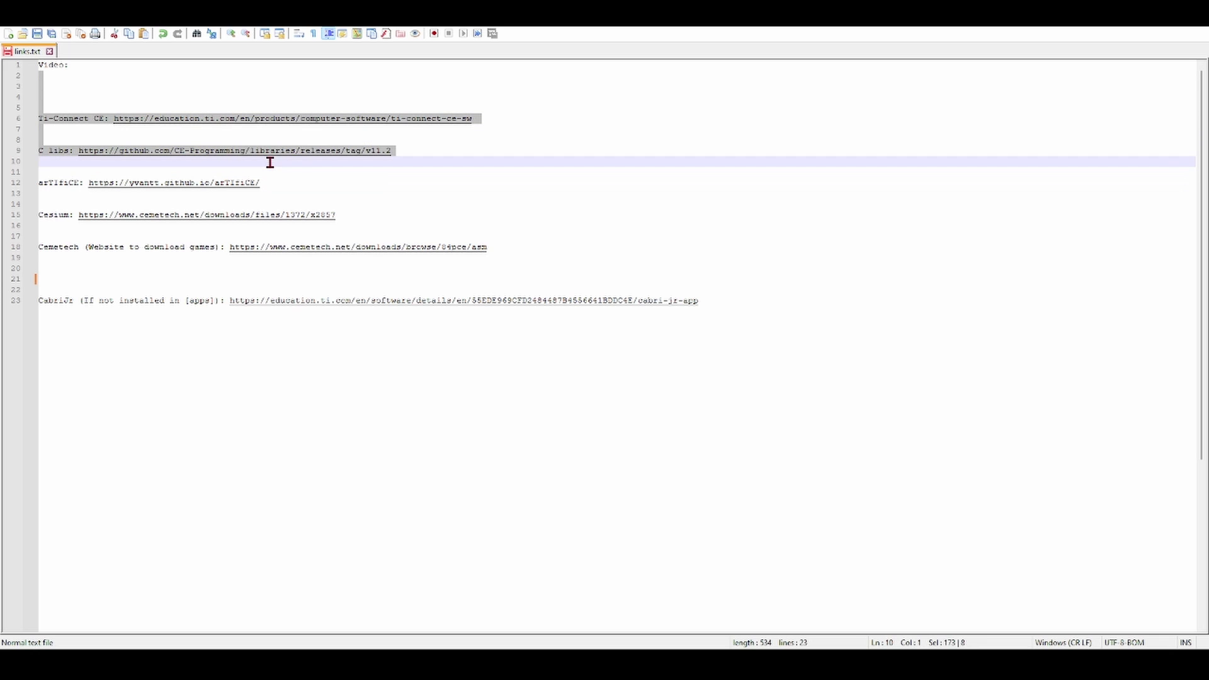
click(305, 98)
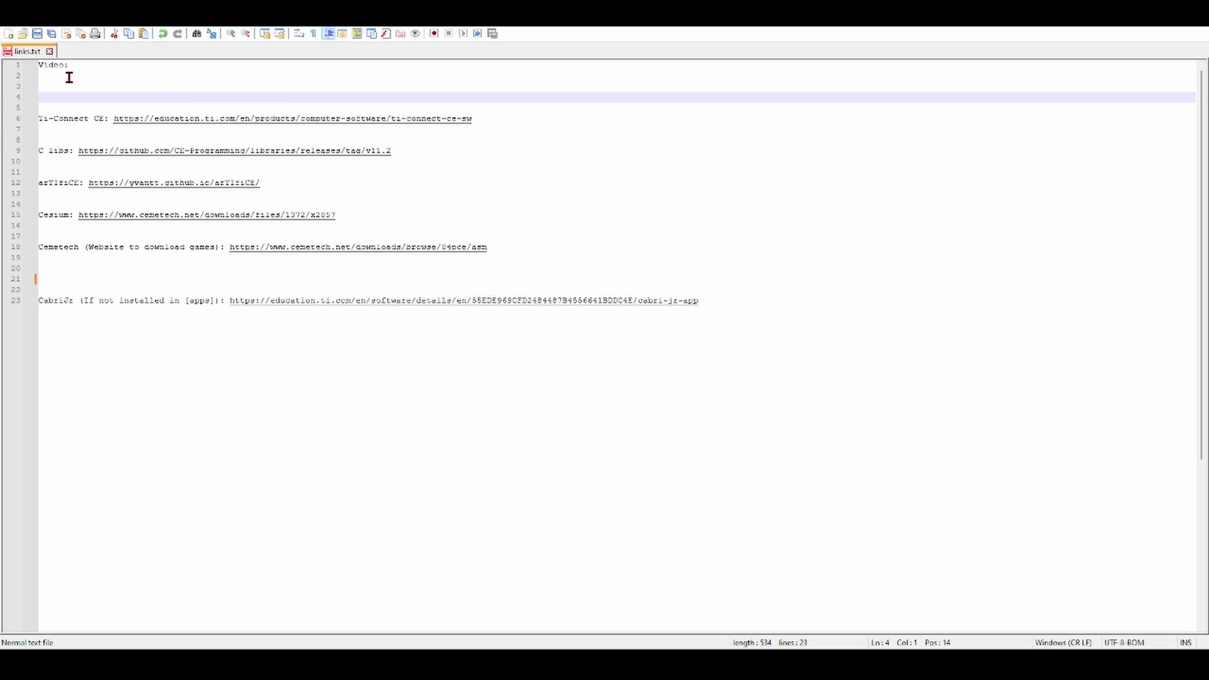
drag(40, 66, 92, 67)
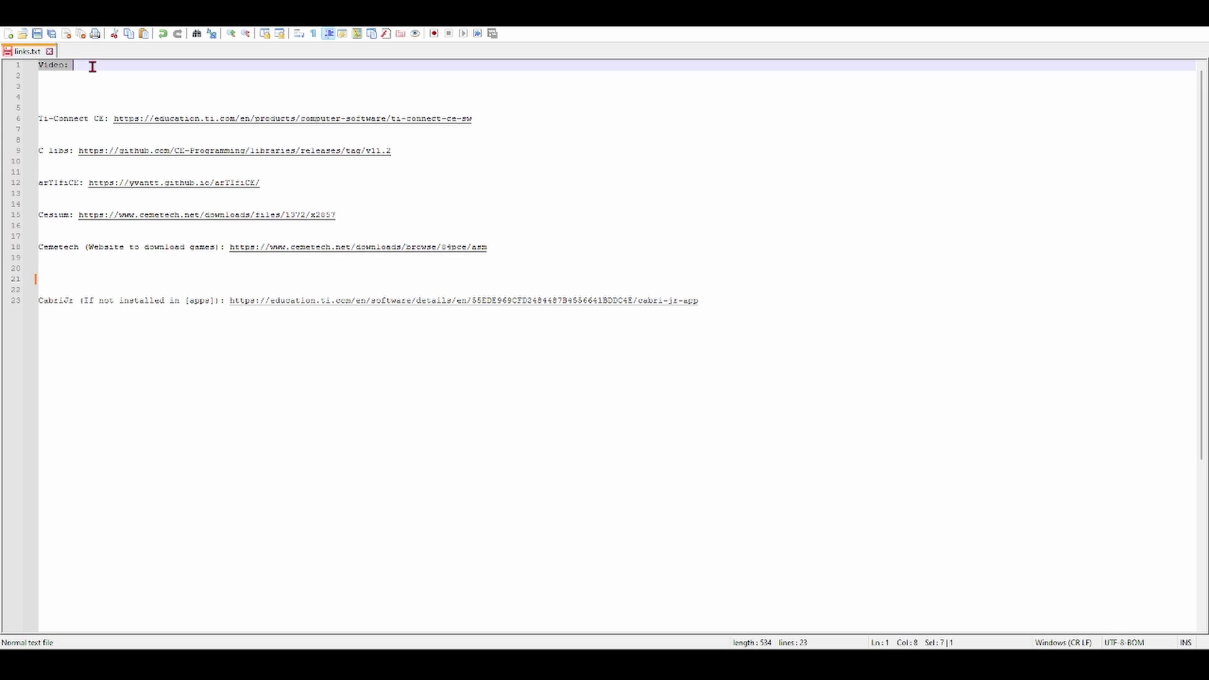
click(102, 76)
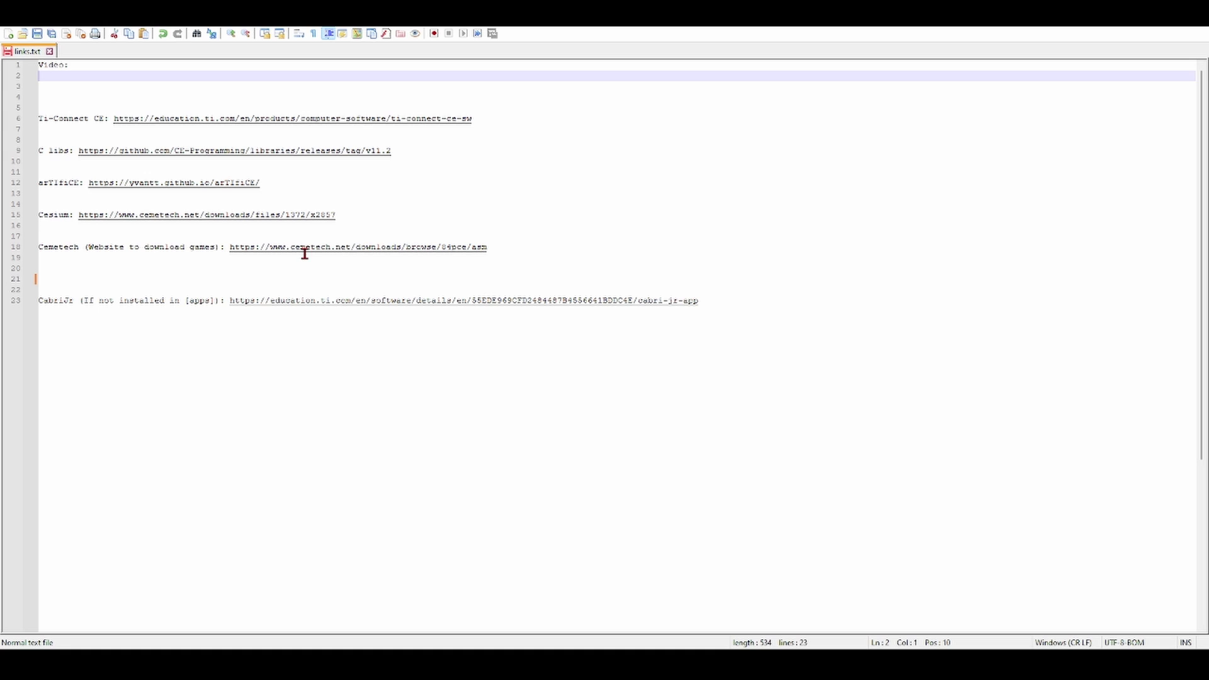
drag(49, 247, 158, 247)
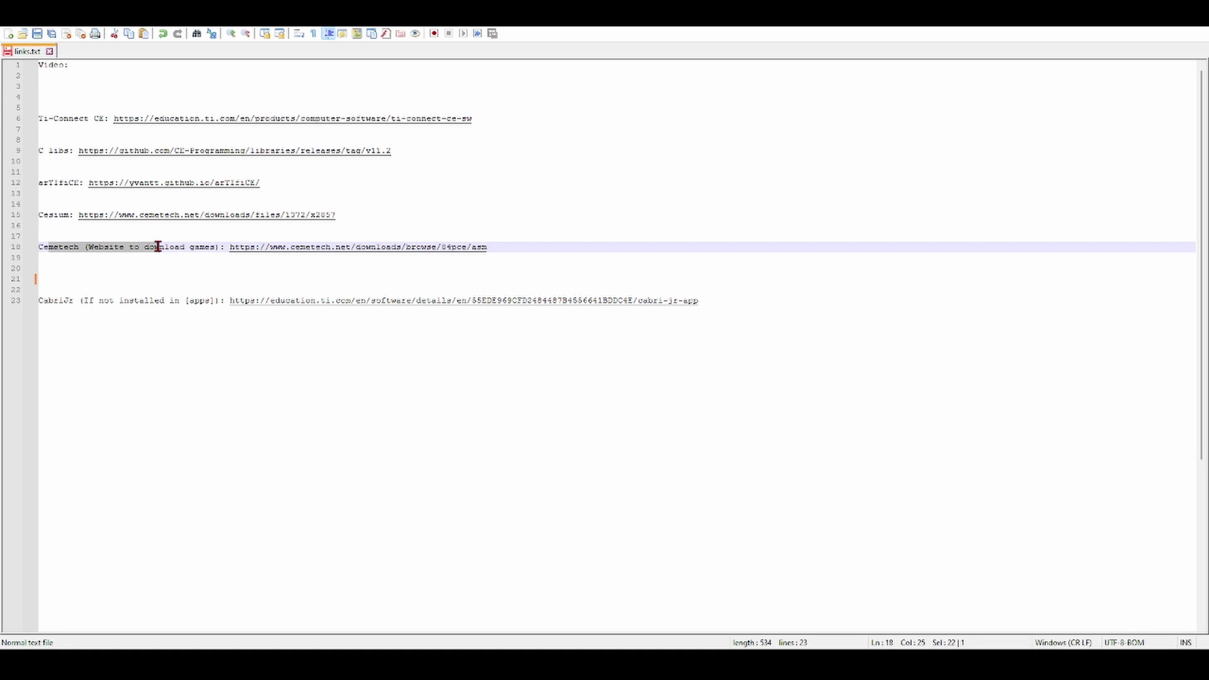
drag(39, 247, 189, 255)
click(106, 238)
click(117, 255)
click(119, 237)
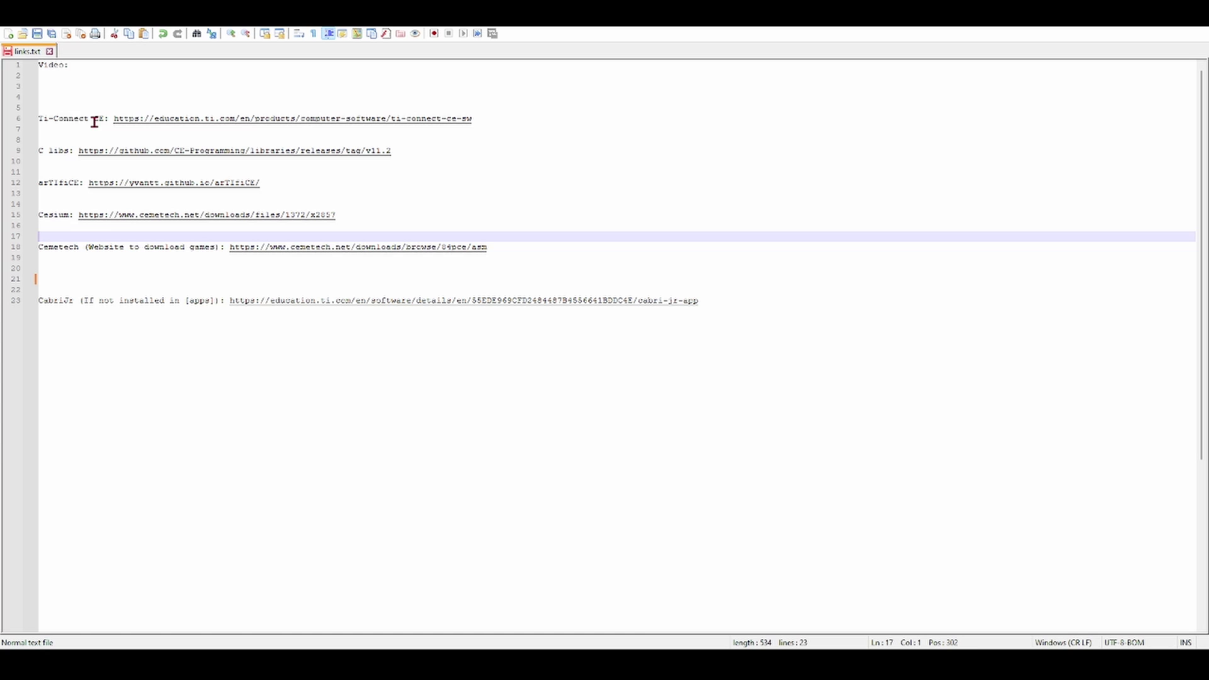
drag(40, 118, 110, 120)
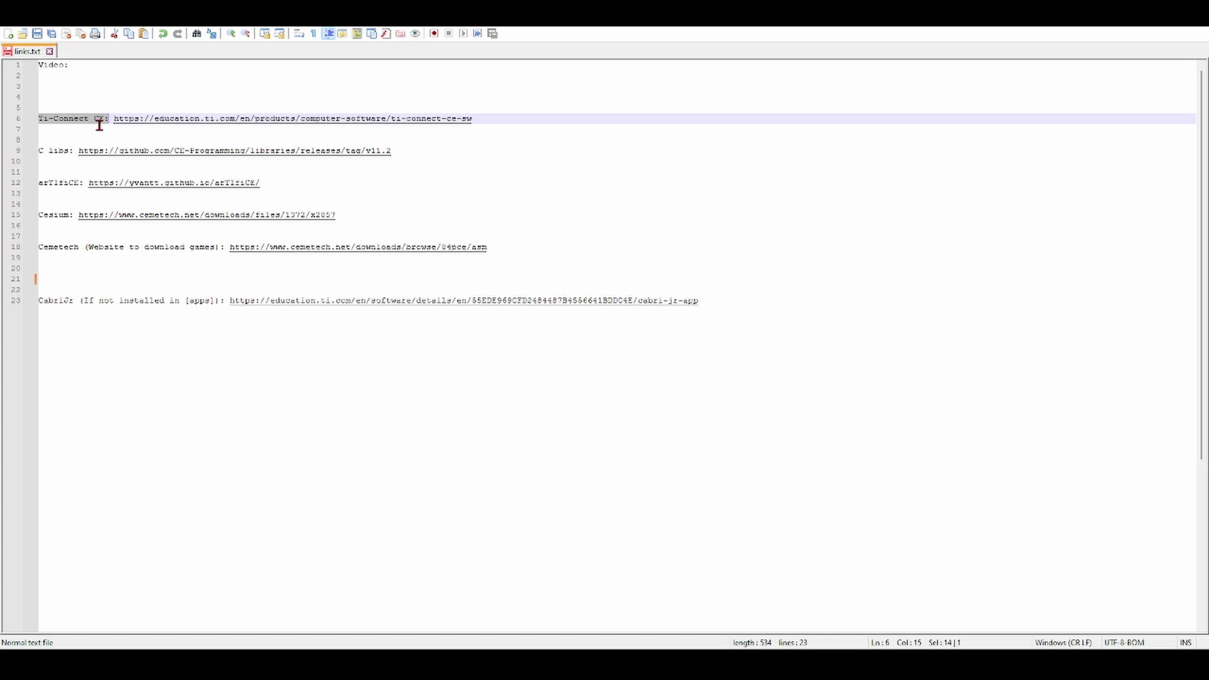
click(90, 120)
click(540, 159)
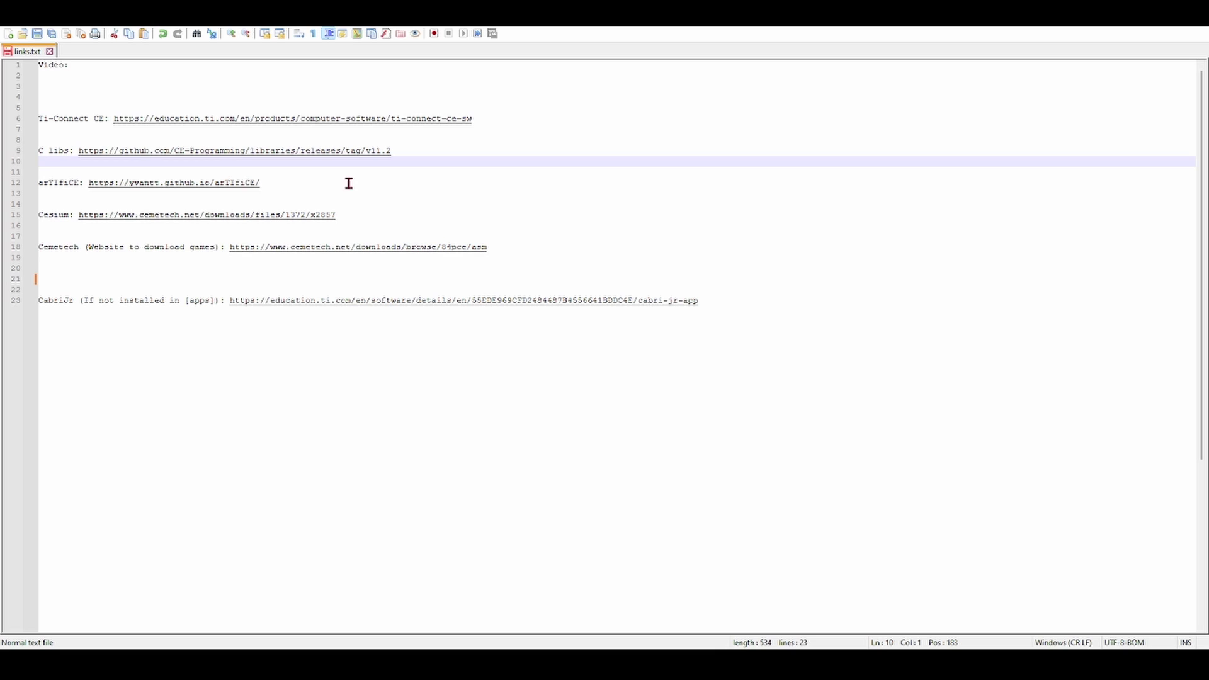
Examine the Ti-Connect CE and Cemetech entries and the block from C libs to Cesium in the links list.
click(80, 125)
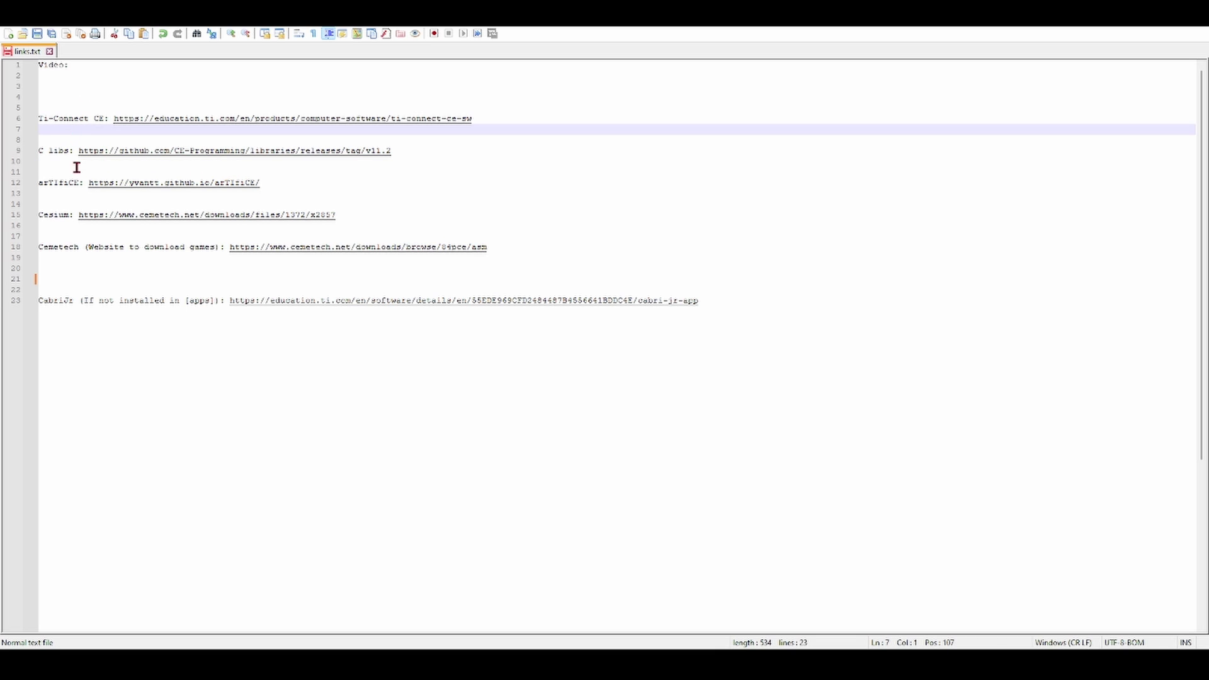
drag(54, 118, 107, 119)
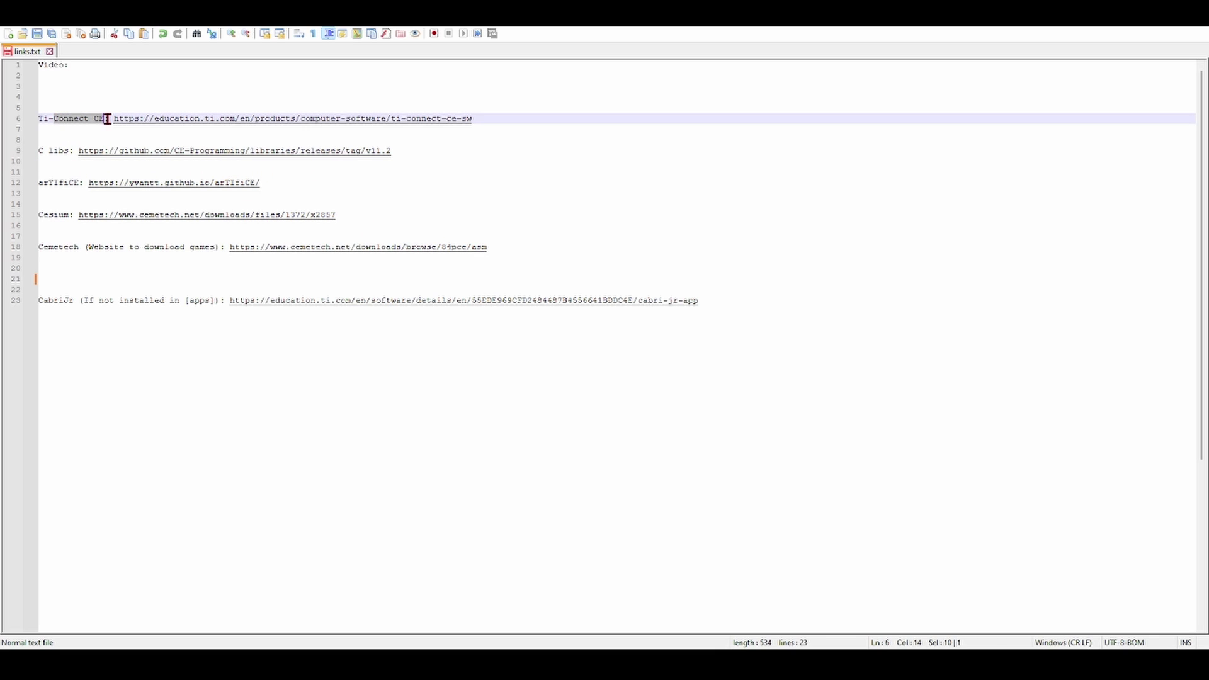
click(89, 119)
drag(70, 251, 174, 246)
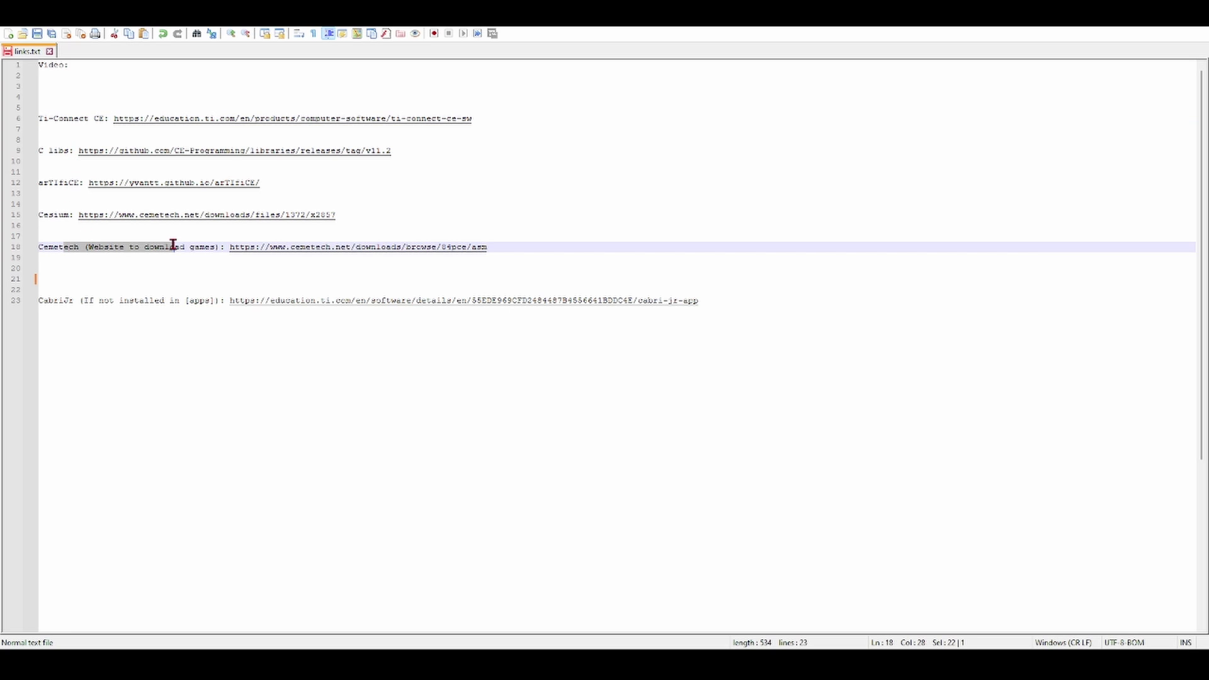
click(116, 253)
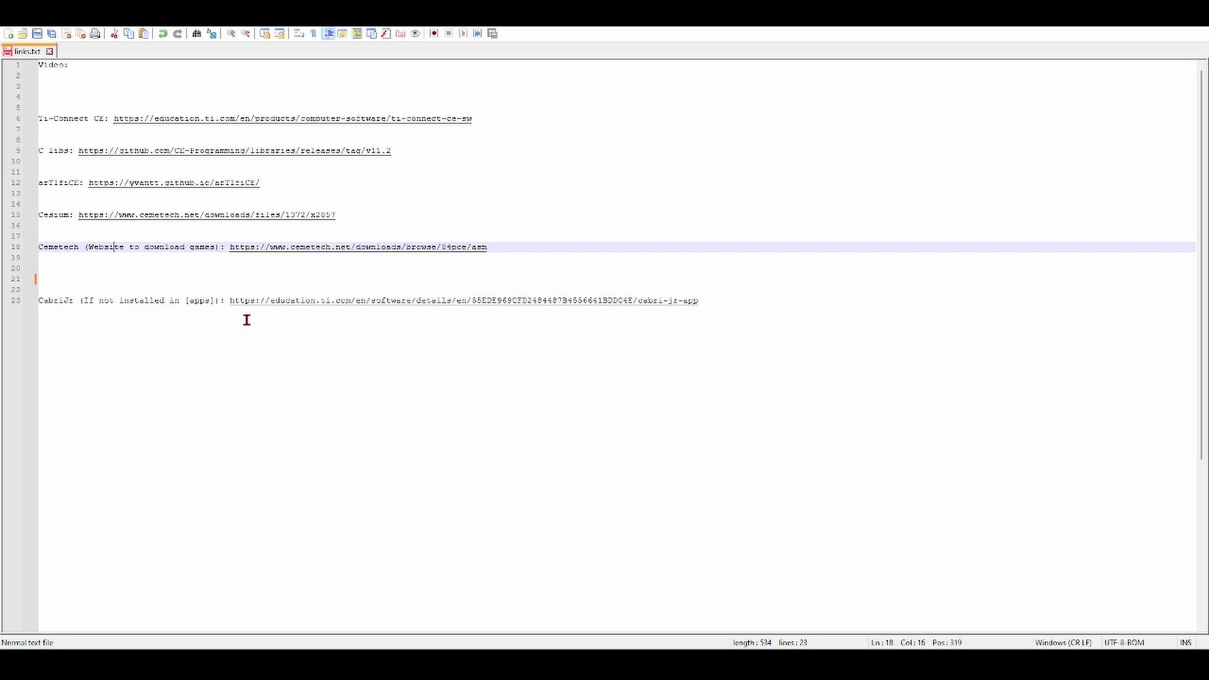
drag(44, 151, 86, 222)
click(65, 151)
drag(55, 151, 83, 215)
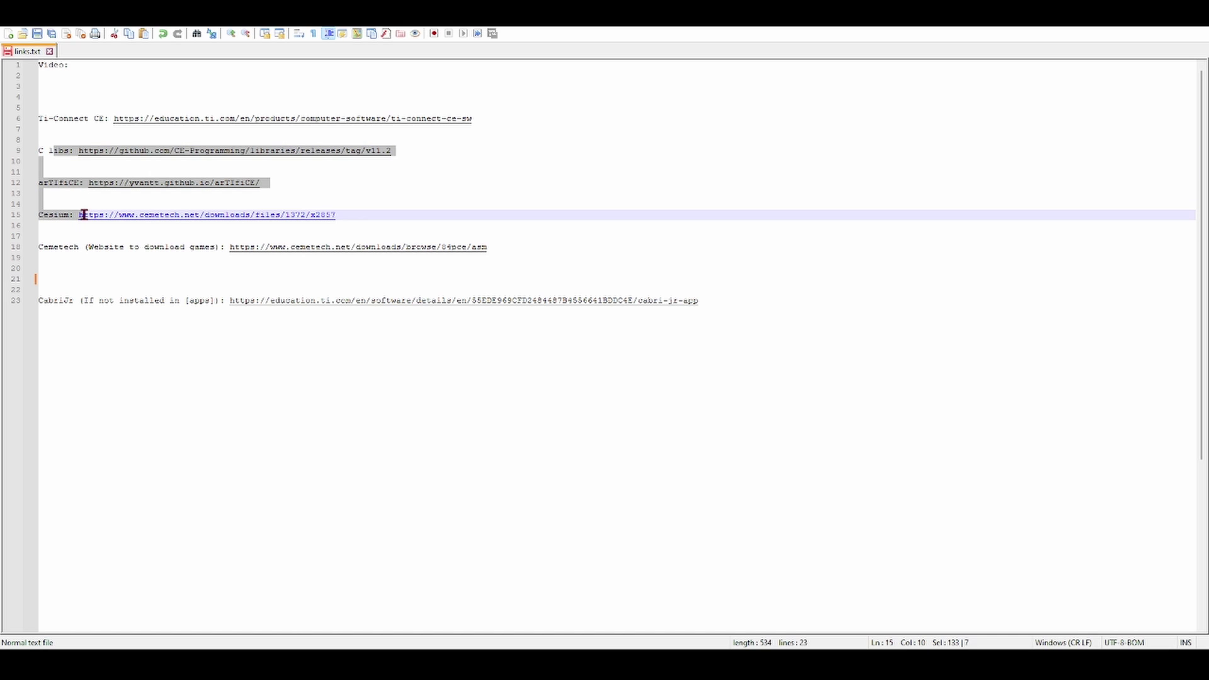
click(75, 222)
Examine the CabriJr entry and the Ti-Connect CE entry in the links list, highlighting each for reference.
drag(54, 303, 151, 305)
click(150, 303)
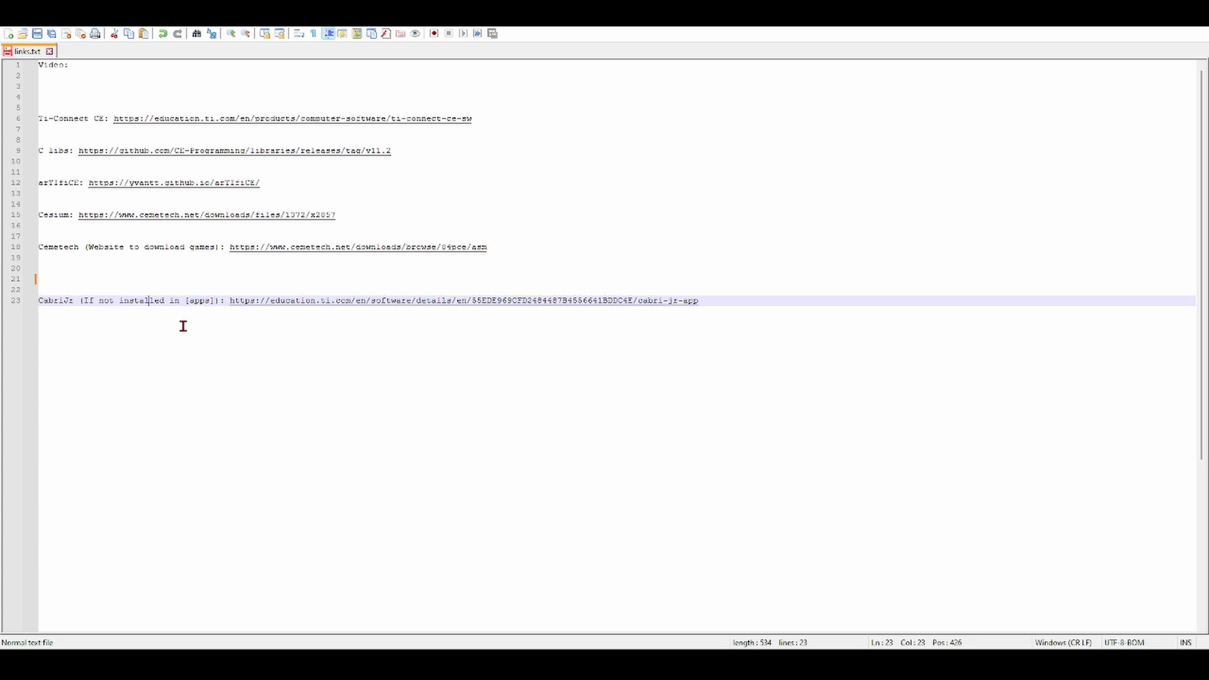
click(184, 284)
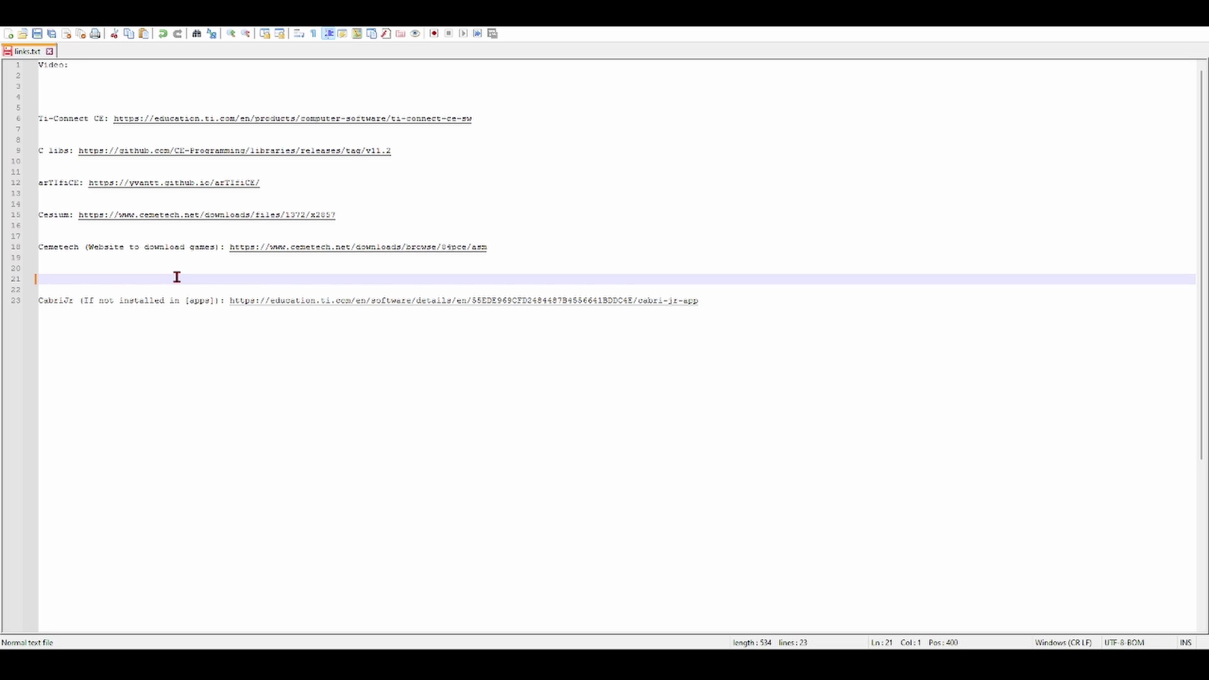
drag(43, 119, 97, 118)
click(88, 119)
click(81, 118)
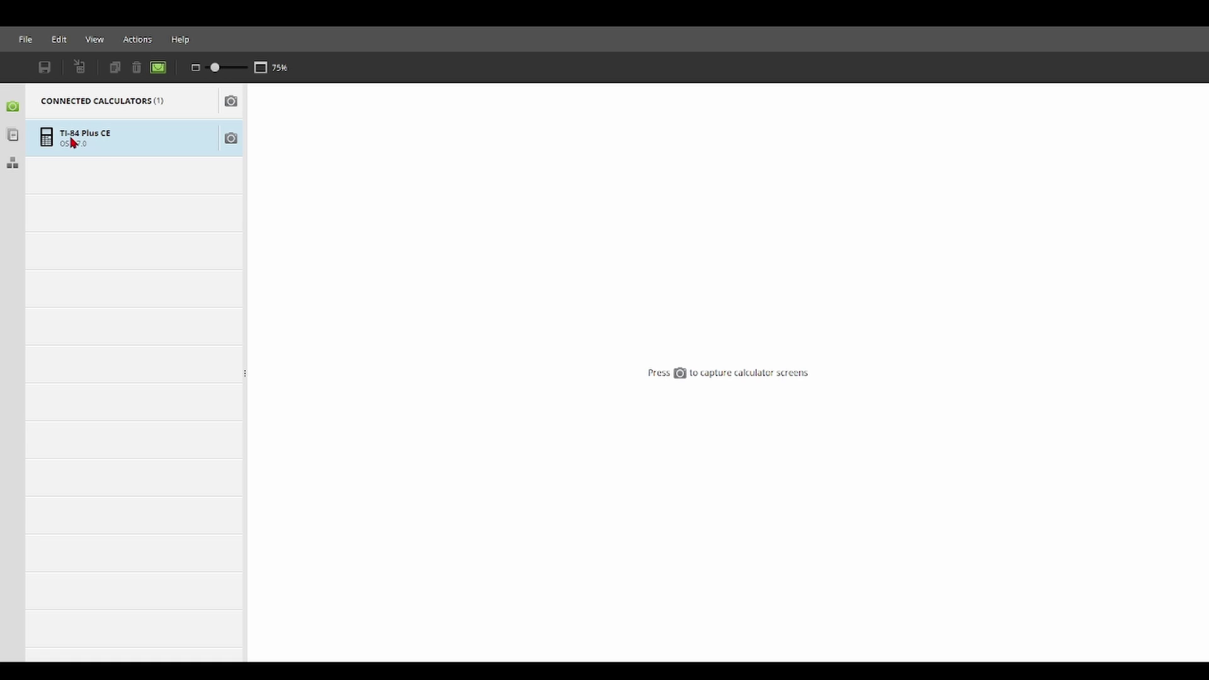
In TI Connect CE, capture the screen of the connected TI-84 Plus CE and delete that capture.
click(231, 139)
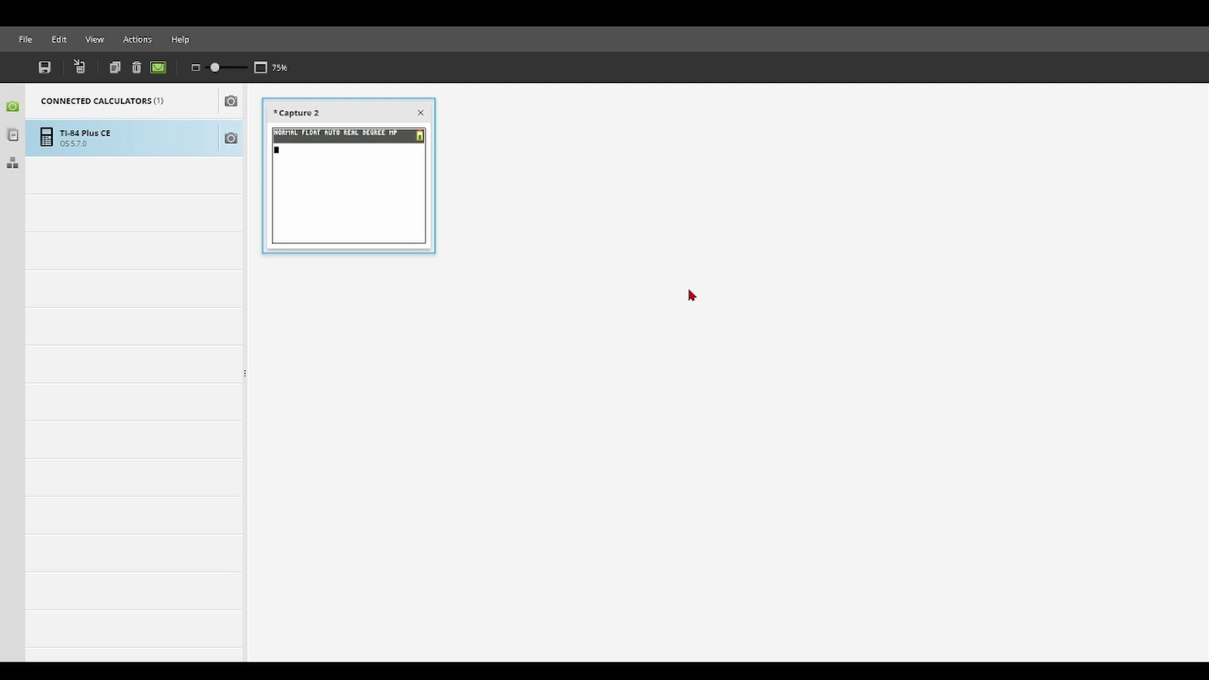
key(Delete)
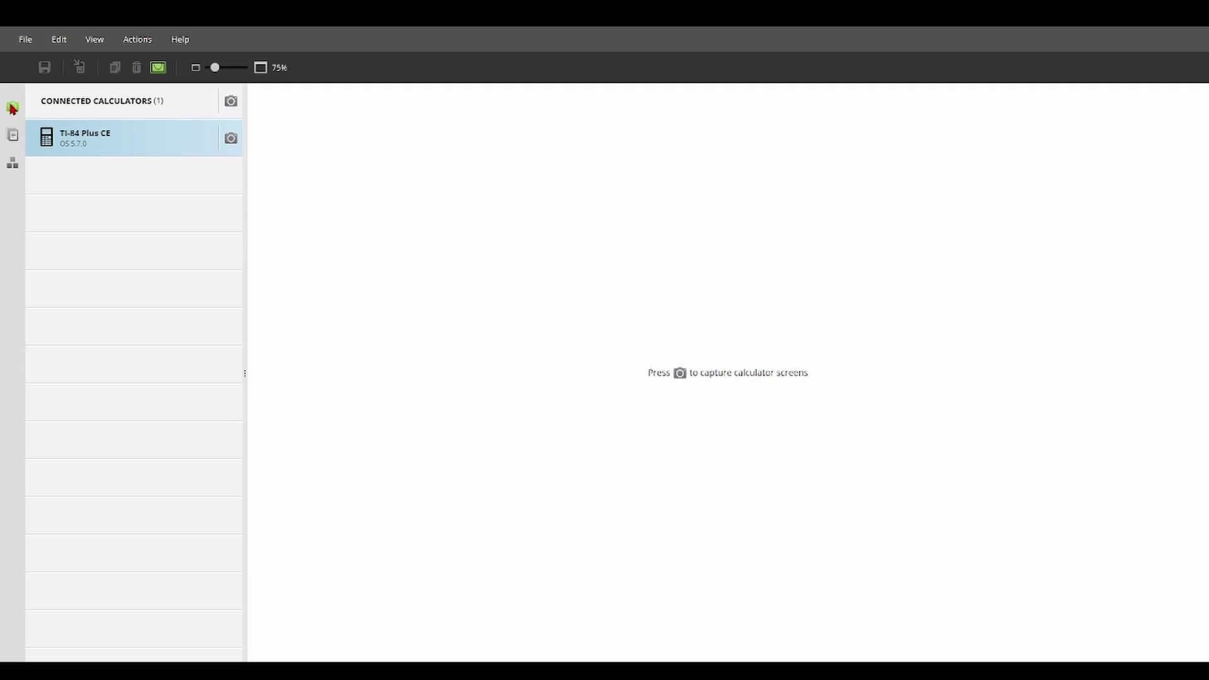
View the program editor workspace and examine the programs and AppVars stored on the TI-84 Plus CE.
click(13, 163)
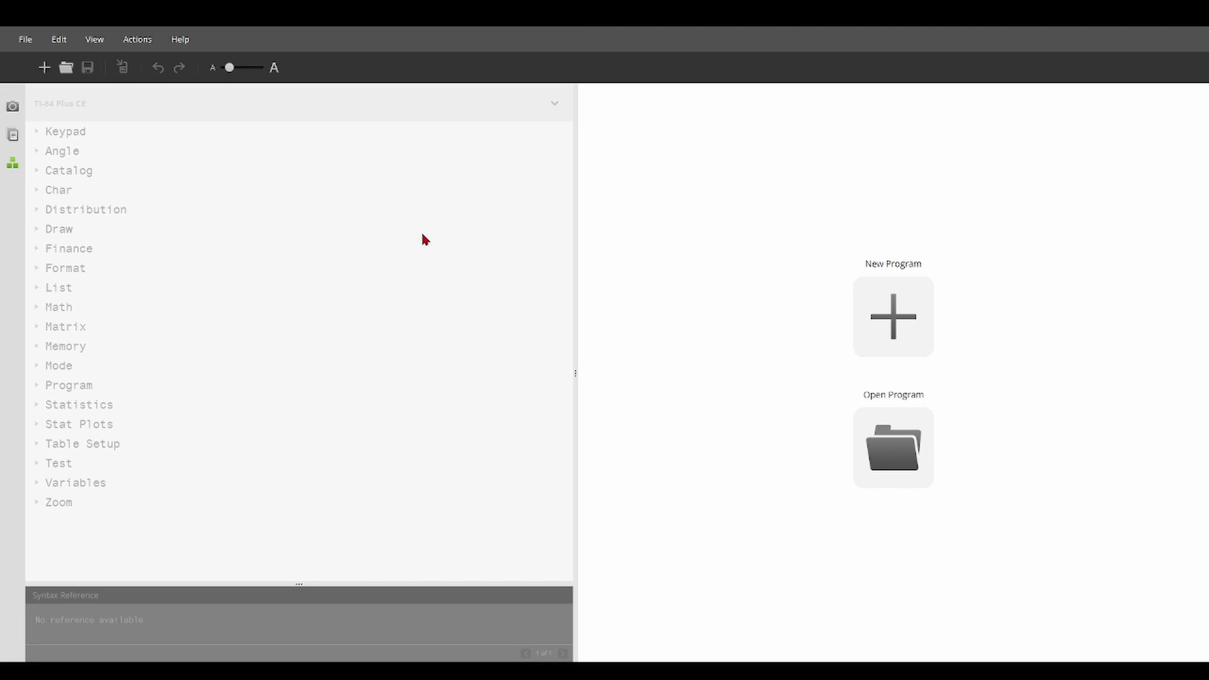
click(12, 138)
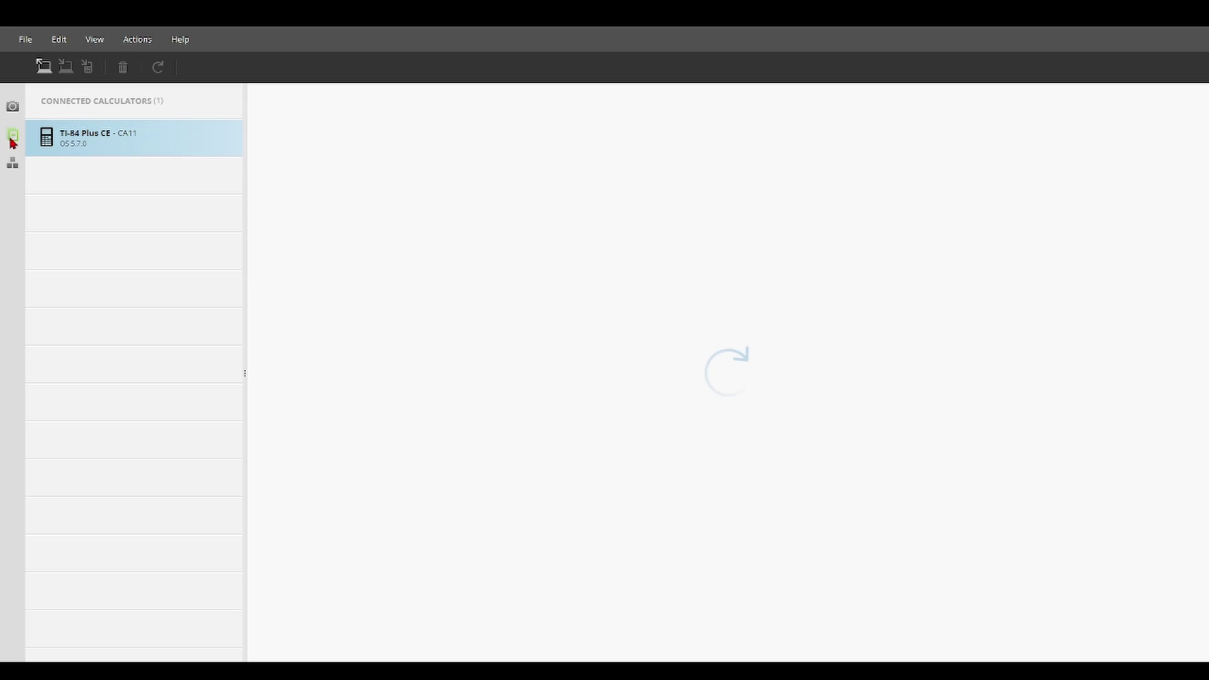
scroll(310, 202, down, 20)
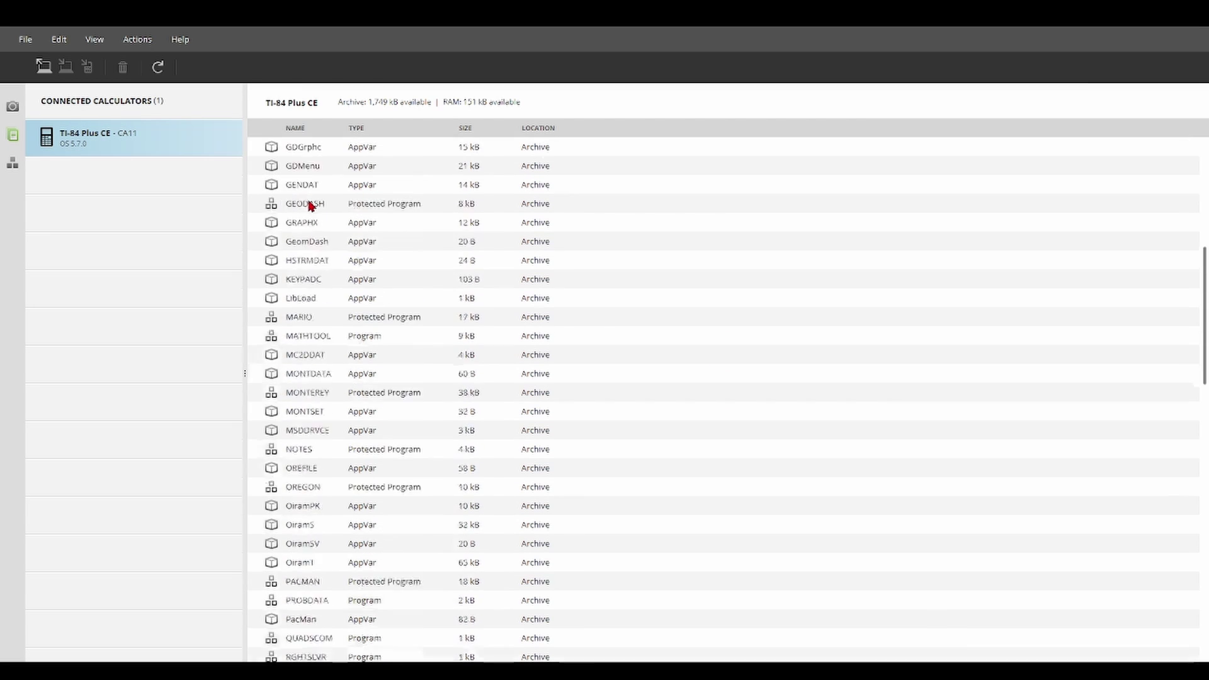
scroll(310, 200, up, 20)
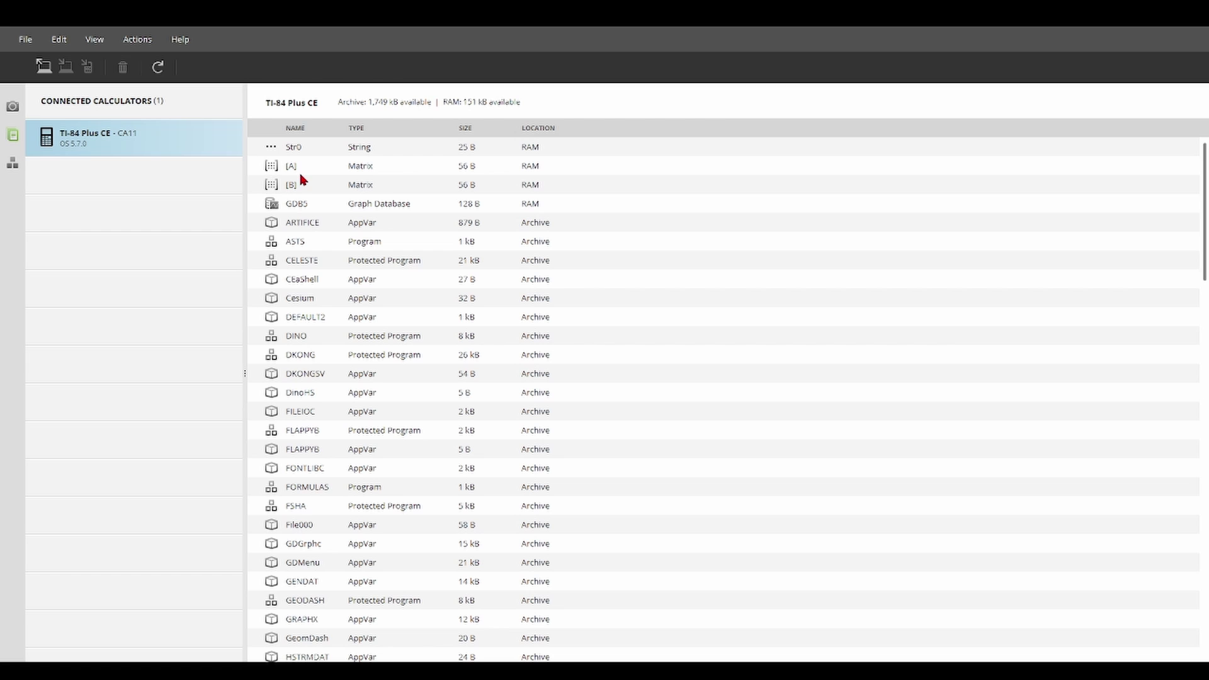
scroll(405, 229, down, 20)
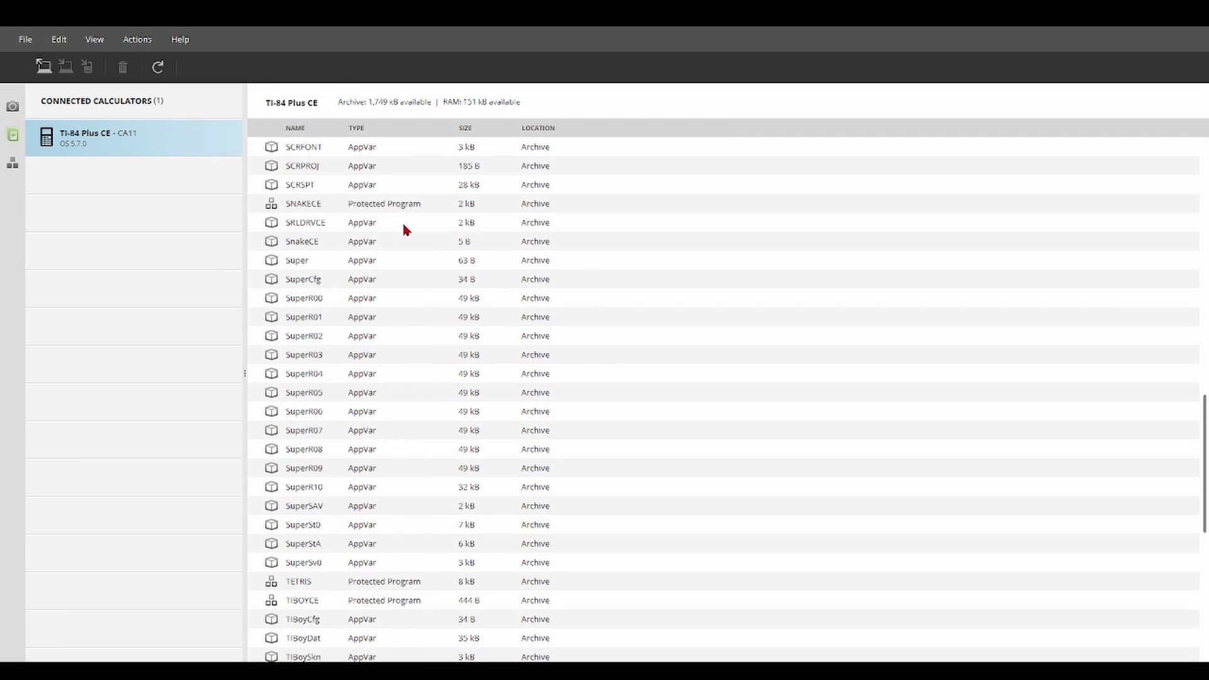
scroll(403, 230, up, 20)
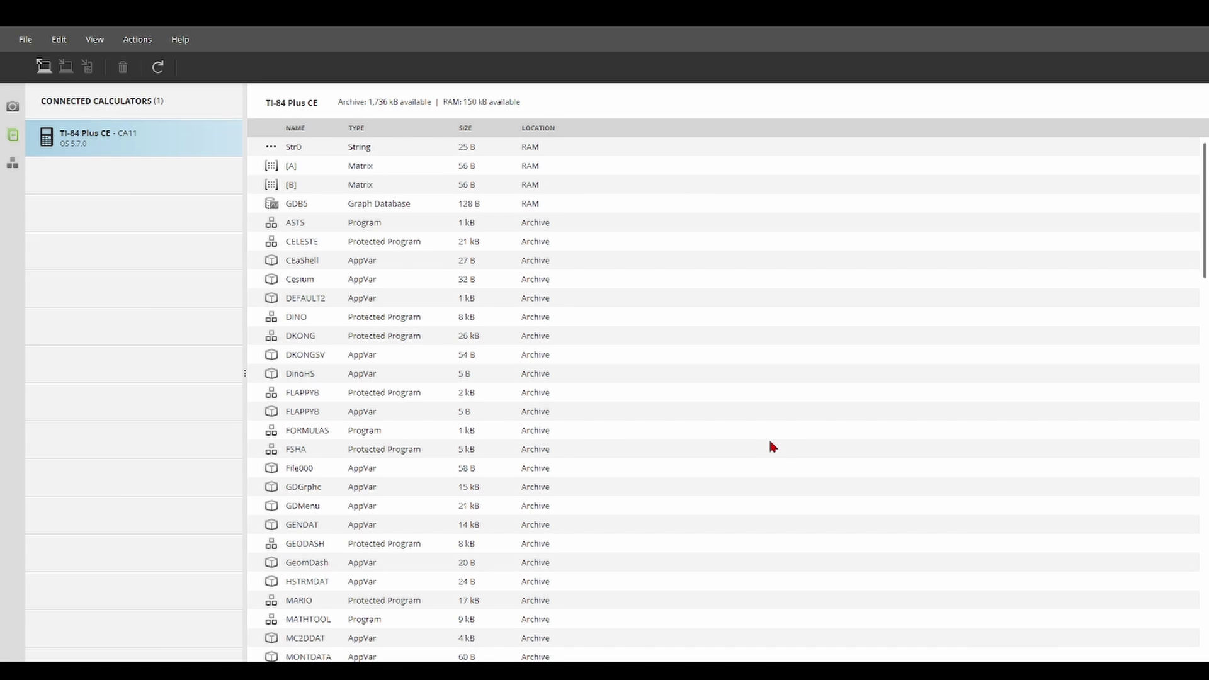
Look through the complete list of files on the connected calculator once more.
scroll(477, 321, down, 3)
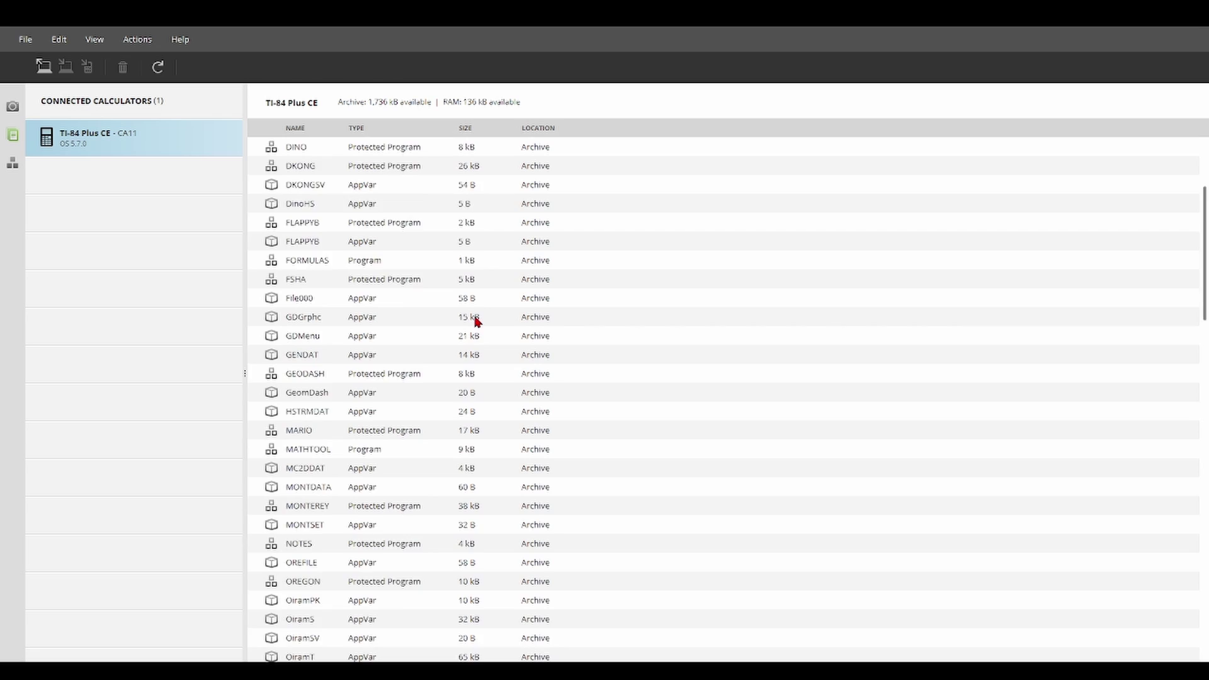
scroll(476, 322, down, 20)
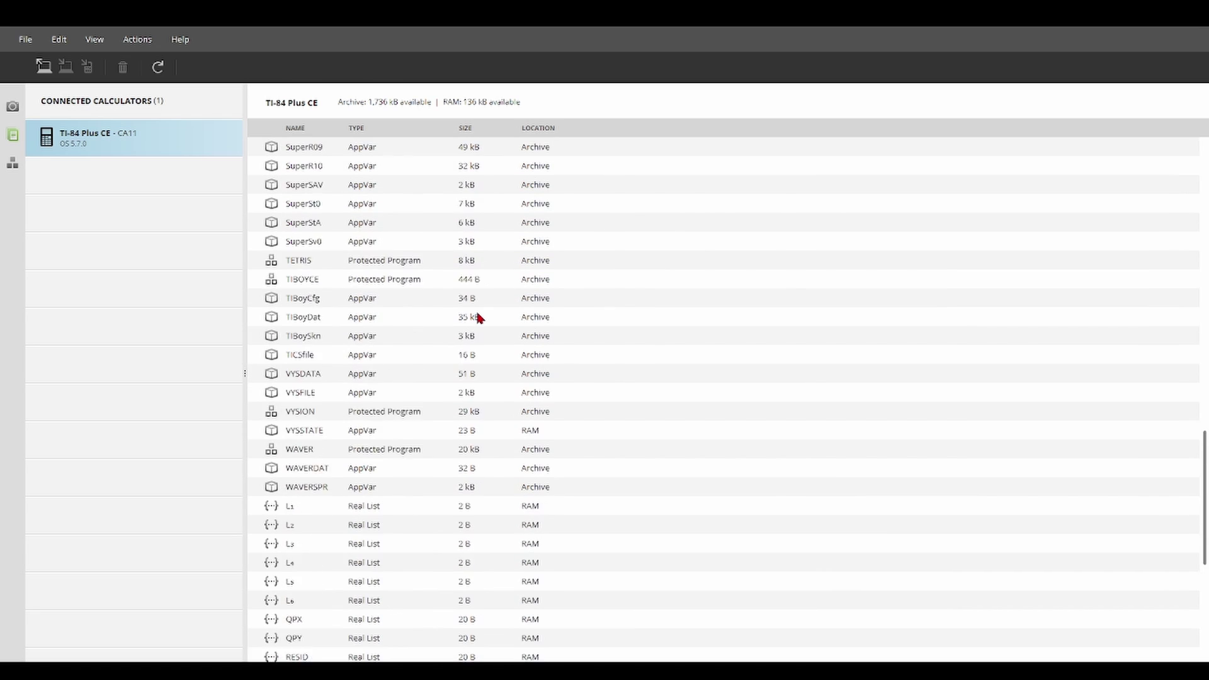
scroll(476, 318, up, 20)
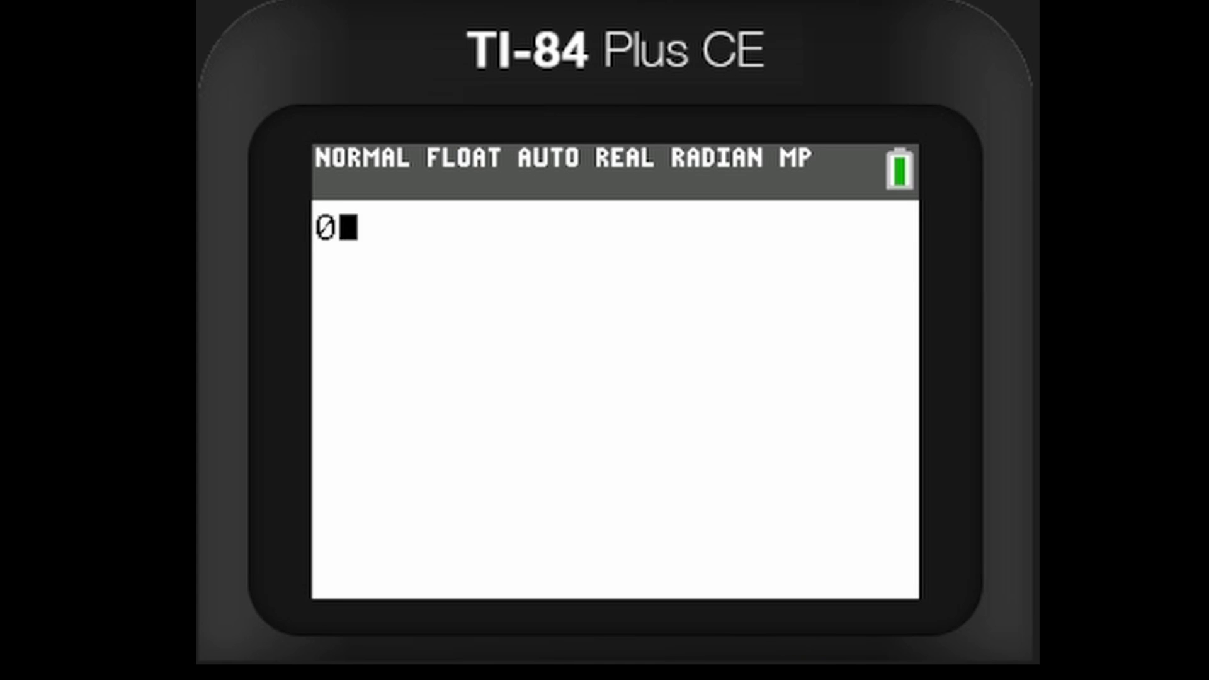
On the TI-84 Plus CE emulator, clear the 0 and try inserting the Asm( command from the catalog on the home screen.
key(BackSpace)
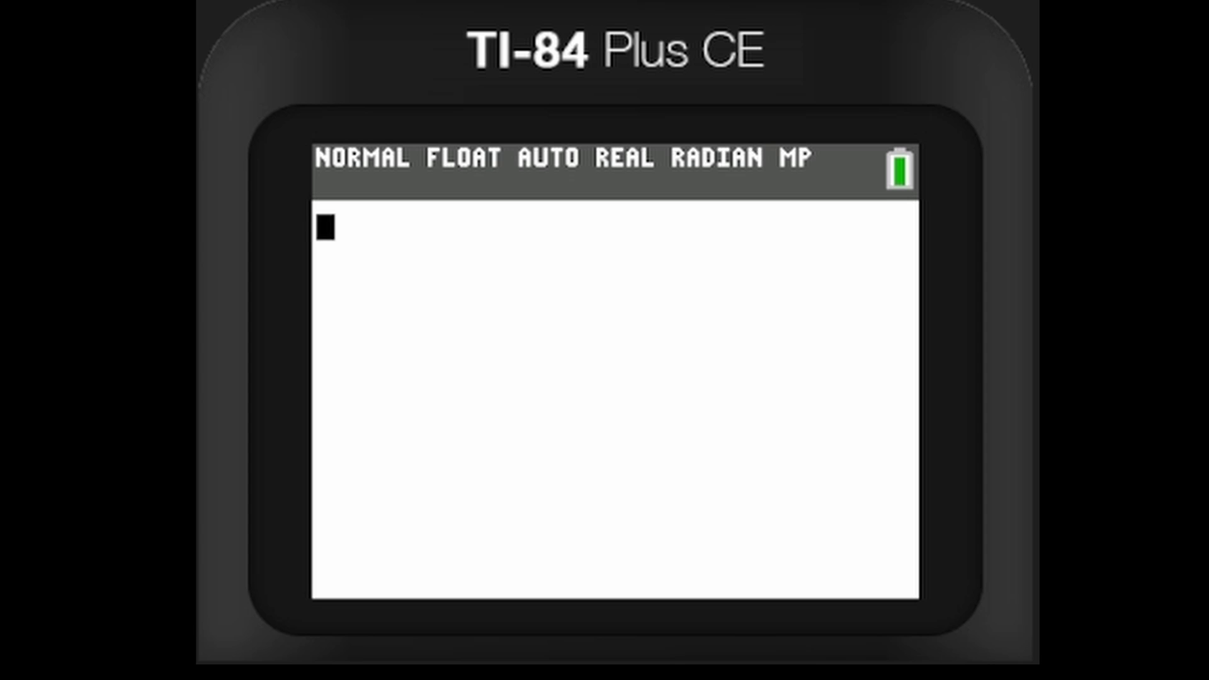
key(shift)
key(F12)
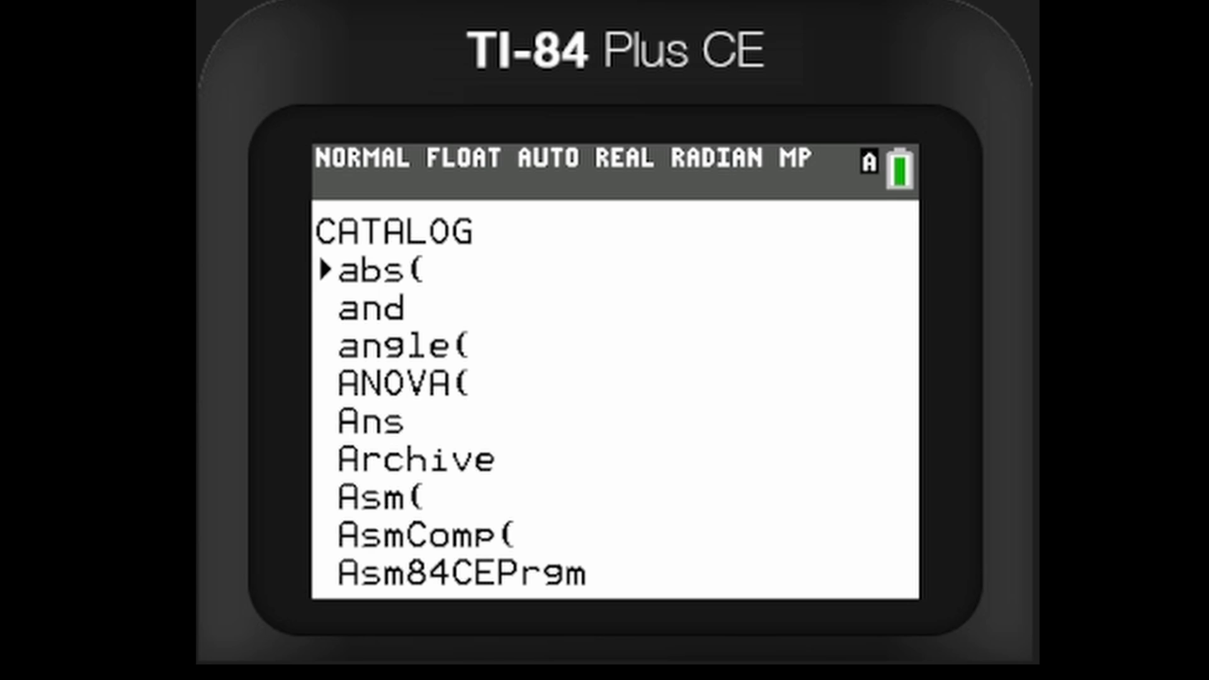
key(Down)
key(Down)
key(Down)
key(Down)
key(Down)
key(Down)
key(Return)
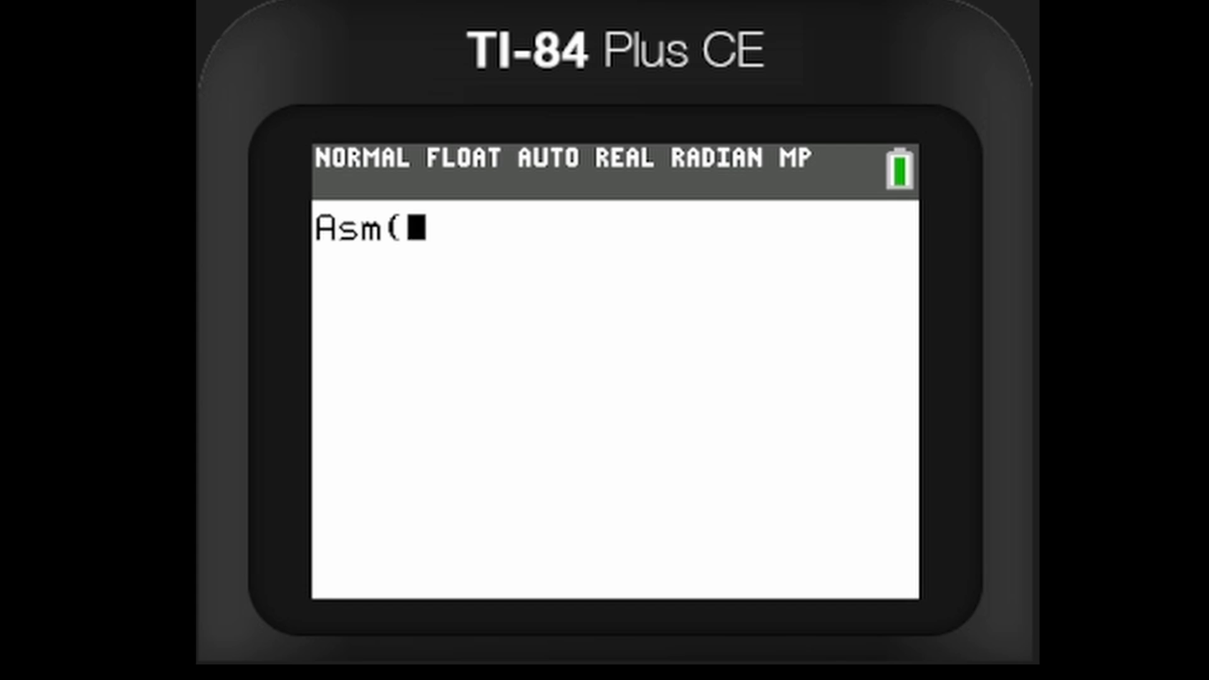
key(p)
key(Escape)
key(Escape)
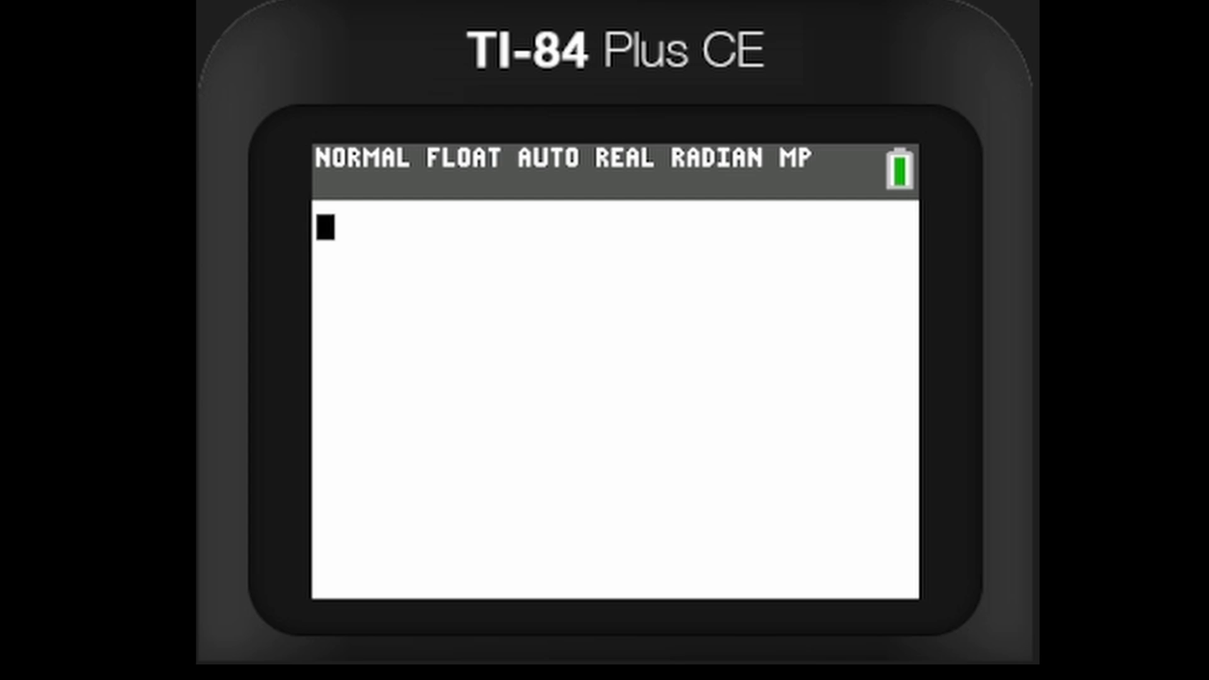
Launch the CabriJr application on the calculator.
key(a)
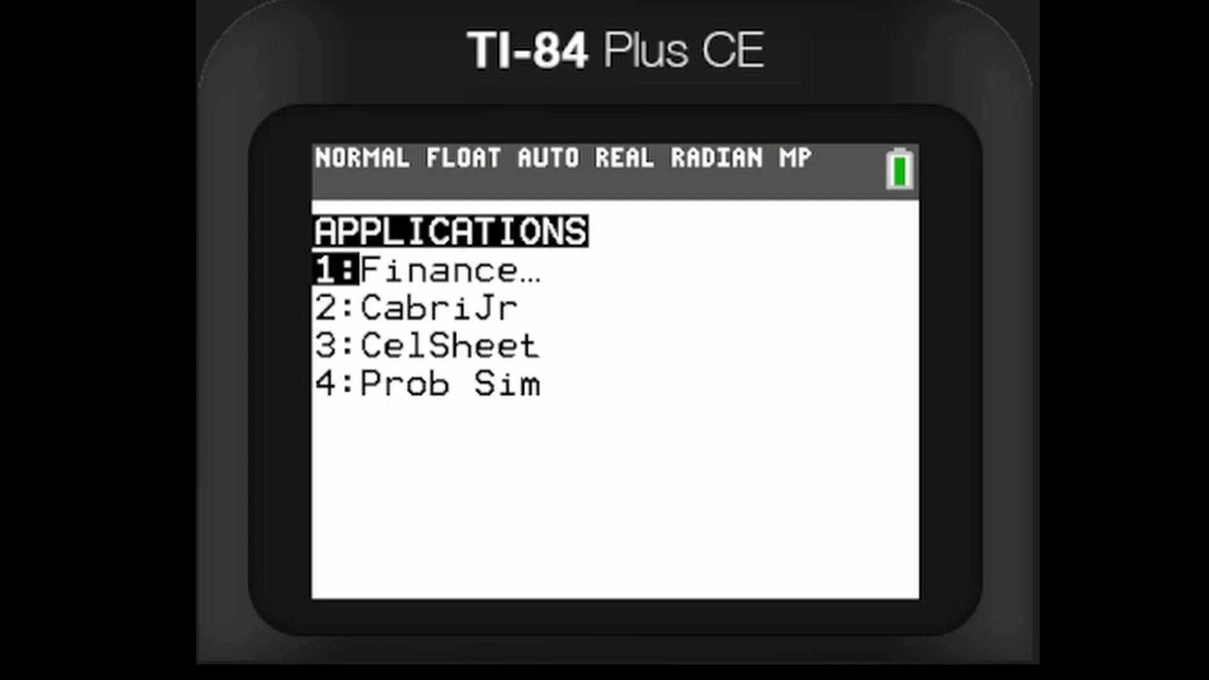
key(Down)
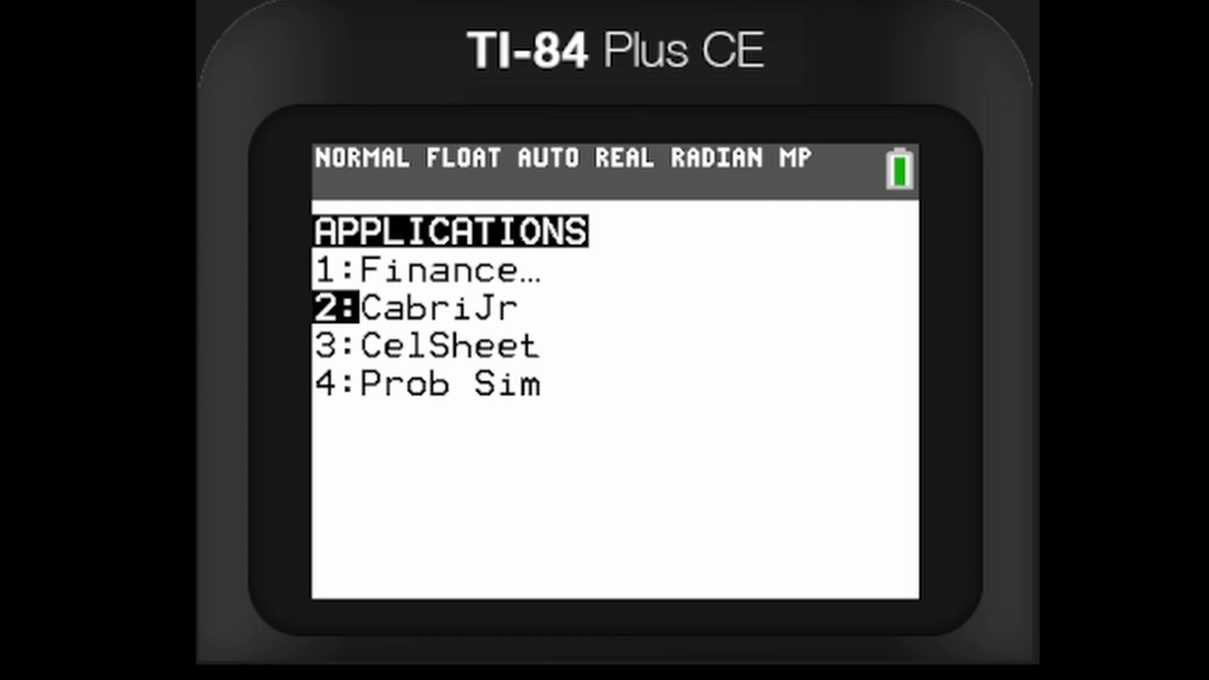
key(Return)
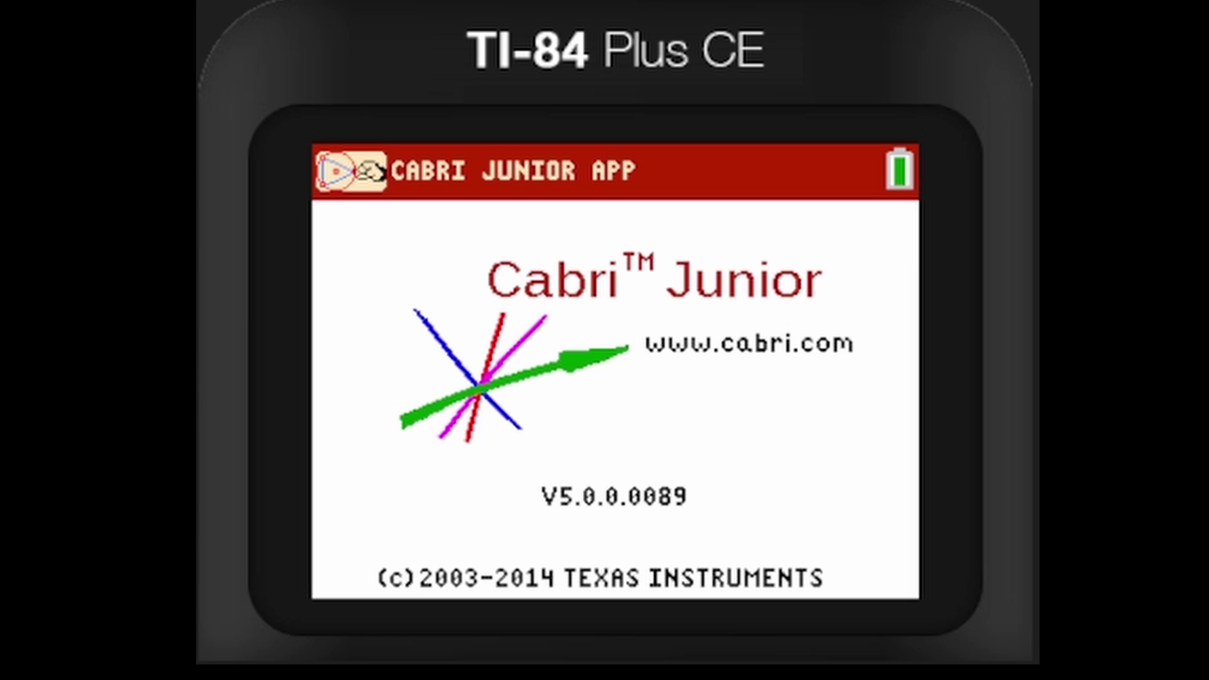
Open the ARTIFICE figure in Cabri Junior to start the arTIfiCE shell.
key(F1)
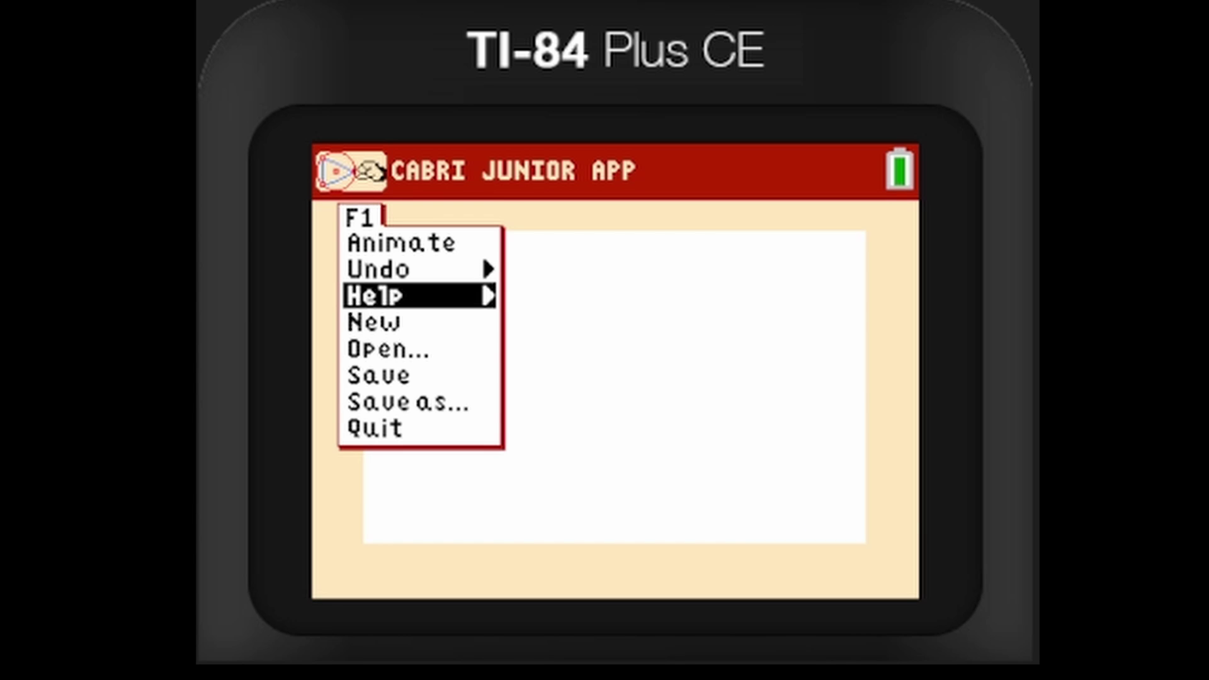
key(Down)
key(Down)
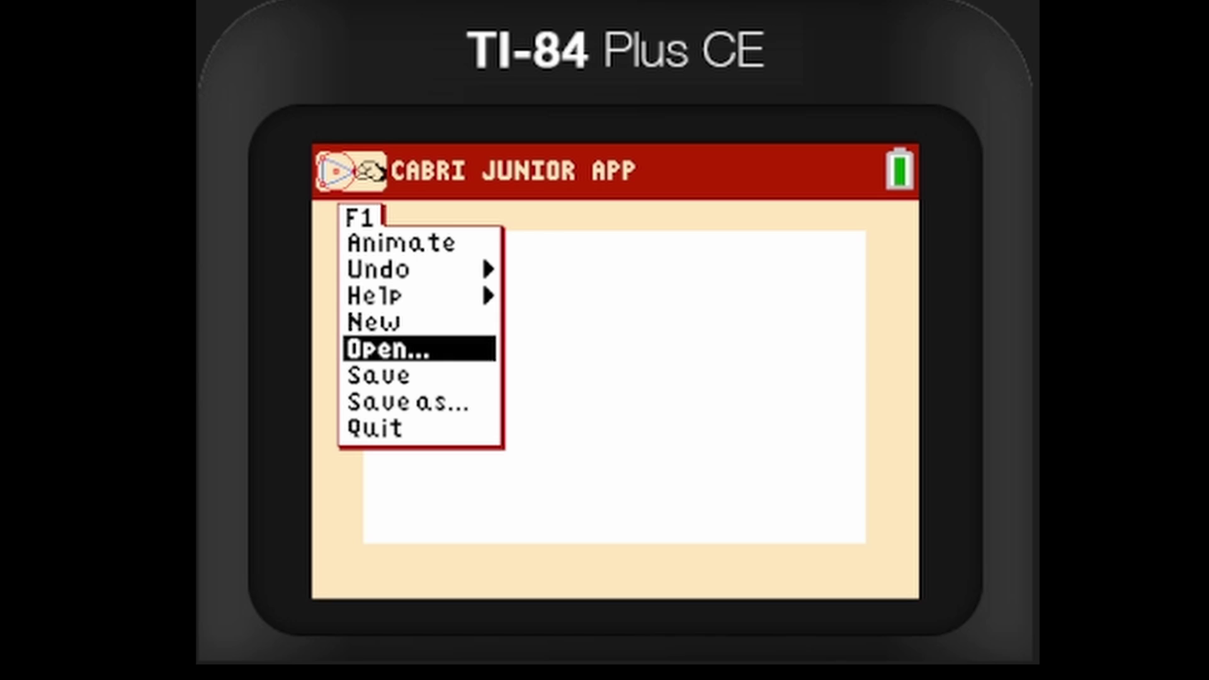
key(Return)
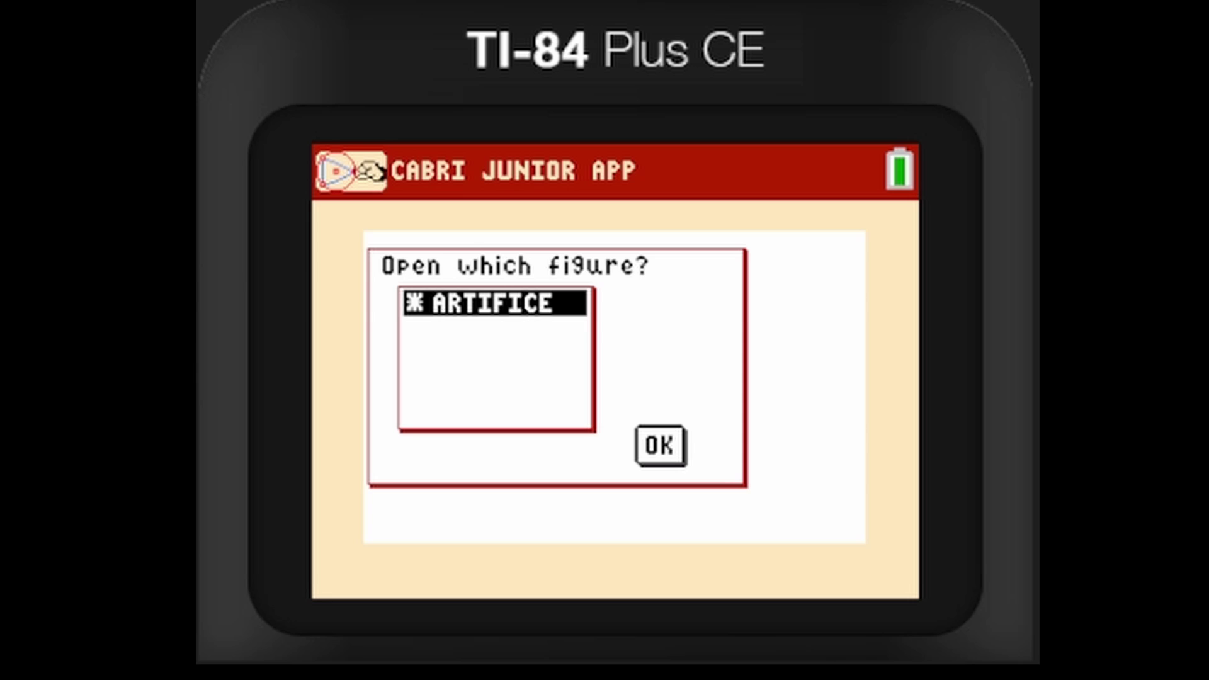
key(Return)
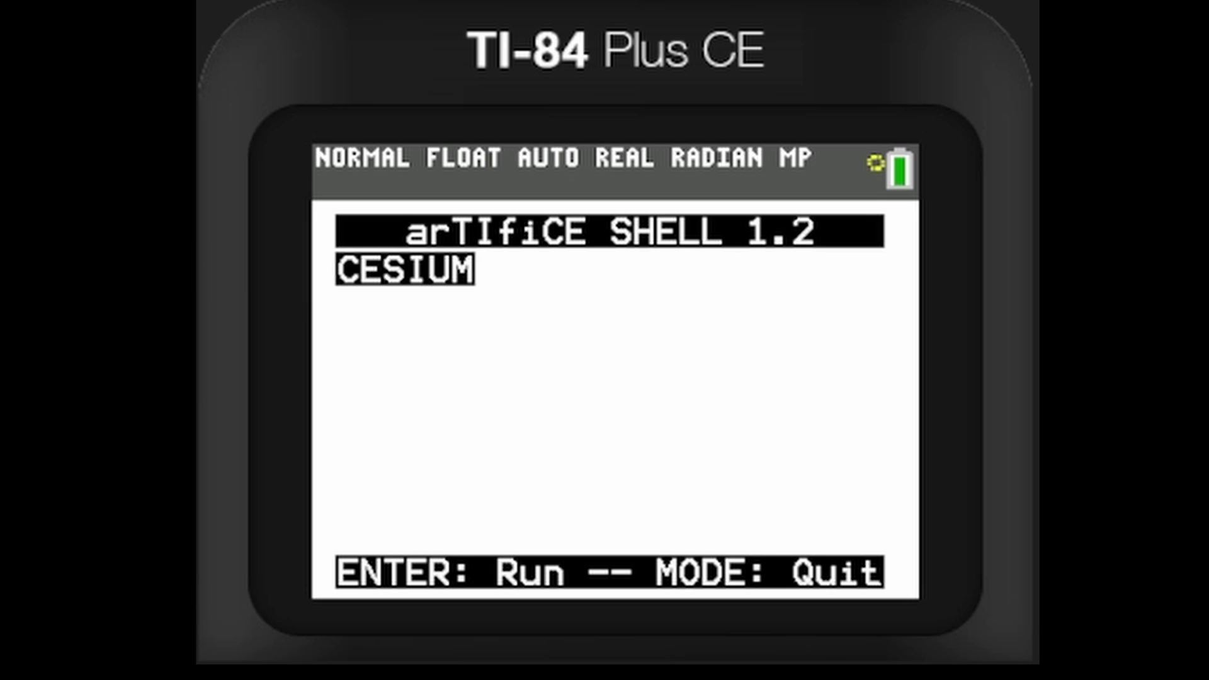
Install CESIUM from the arTIfiCE shell, delete its installer, and return to the home screen.
key(Return)
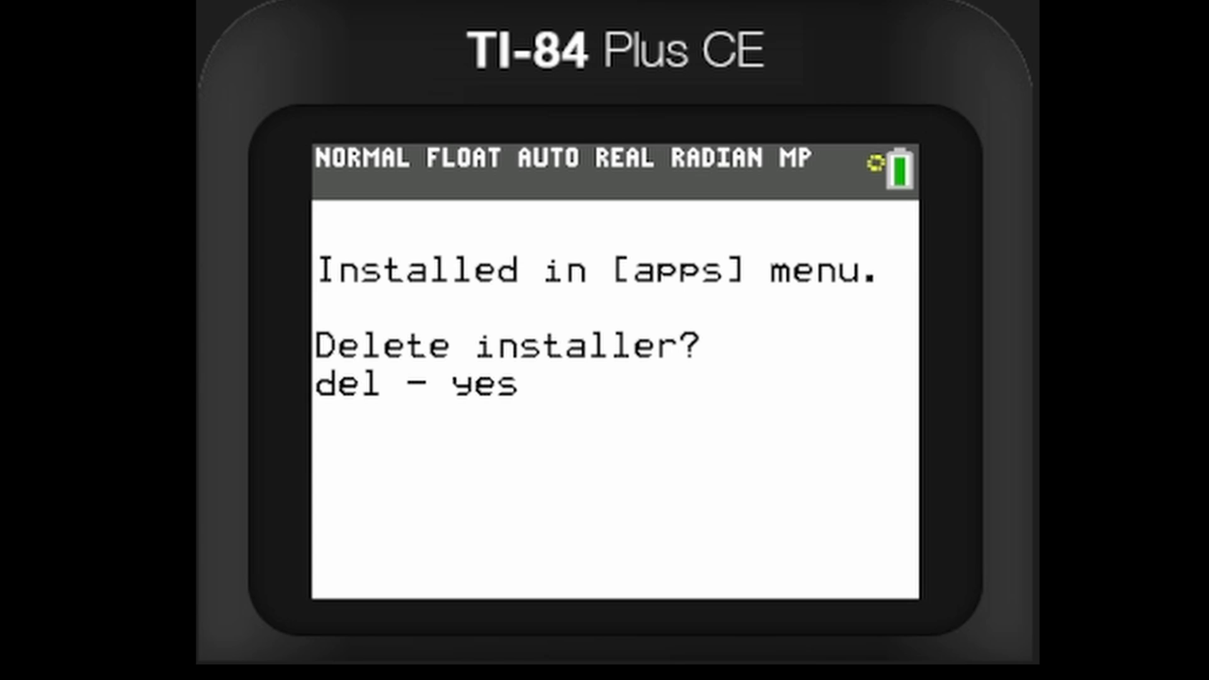
key(Delete)
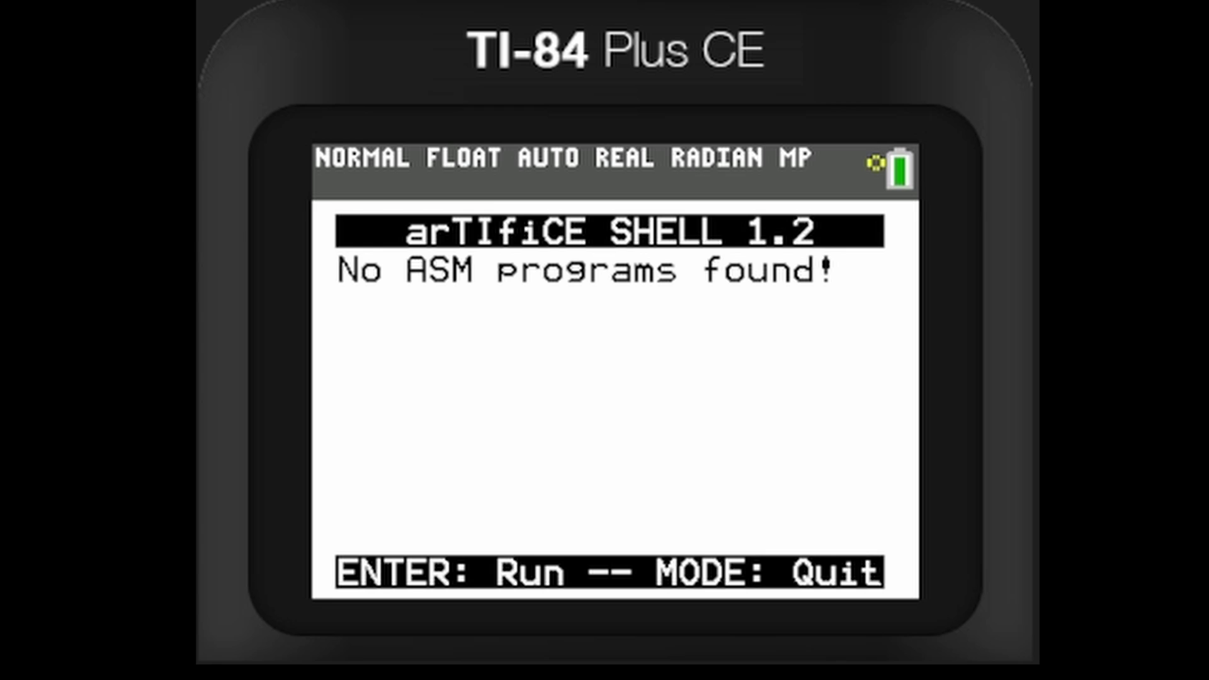
key(Escape)
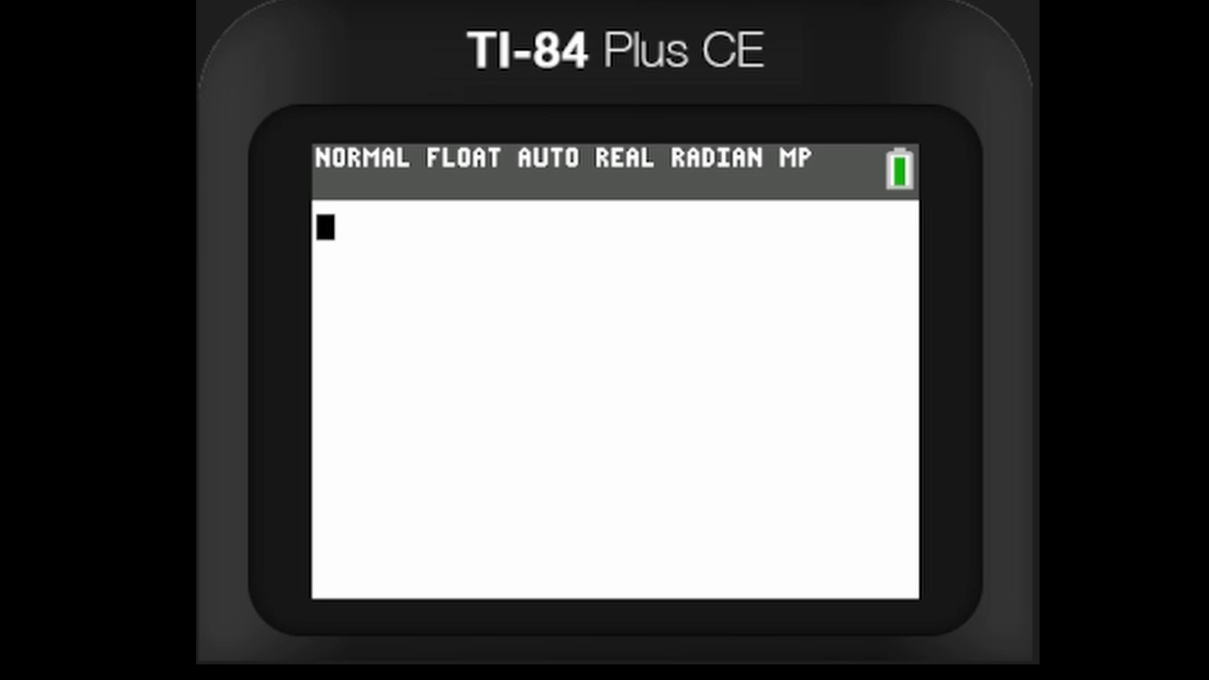
Launch the Cesium application on the calculator.
key(Page_Up)
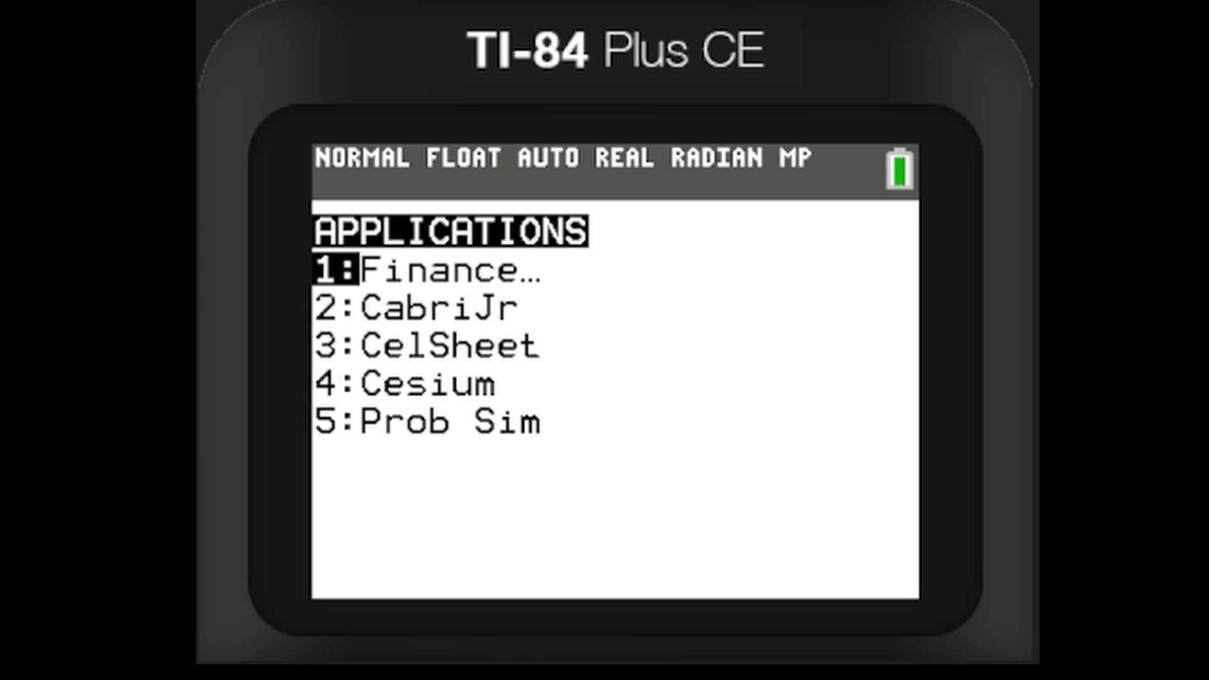
key(Down)
key(Down)
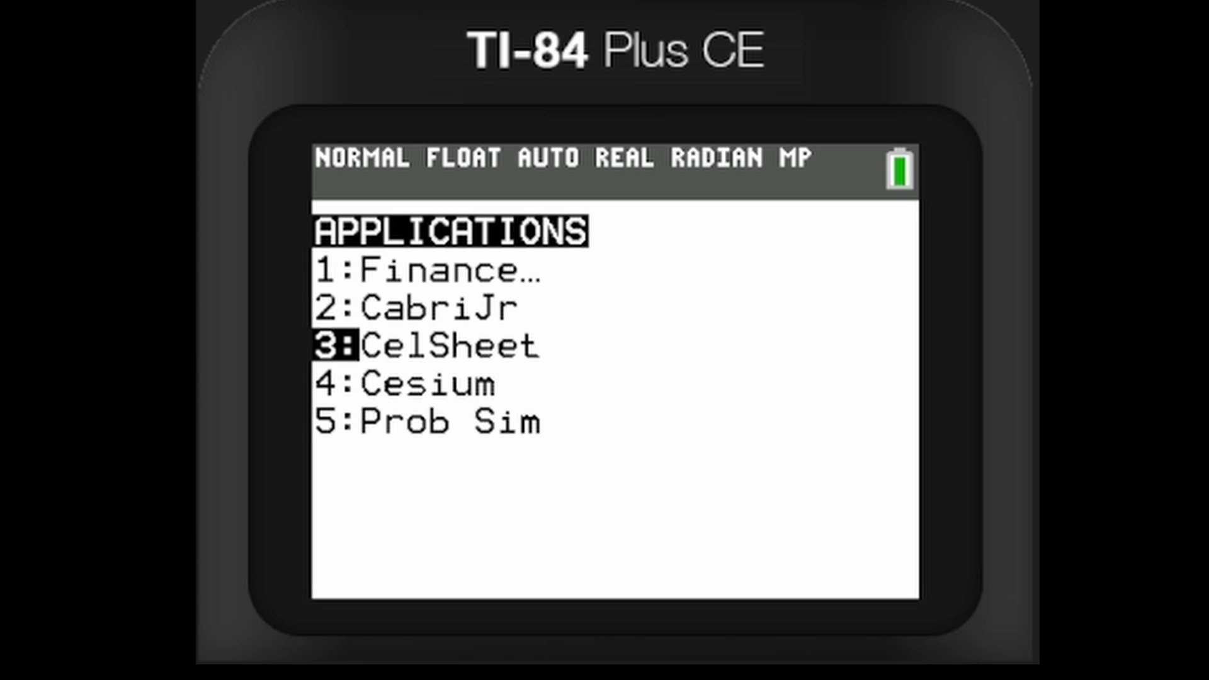
key(Down)
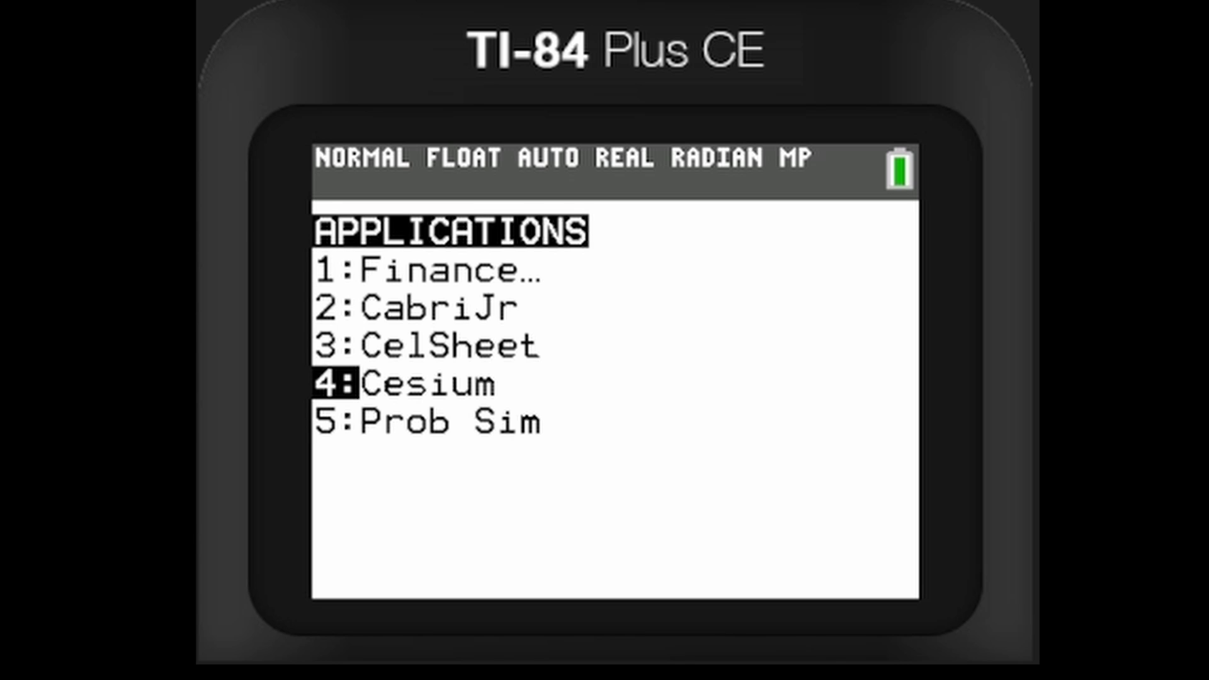
key(Return)
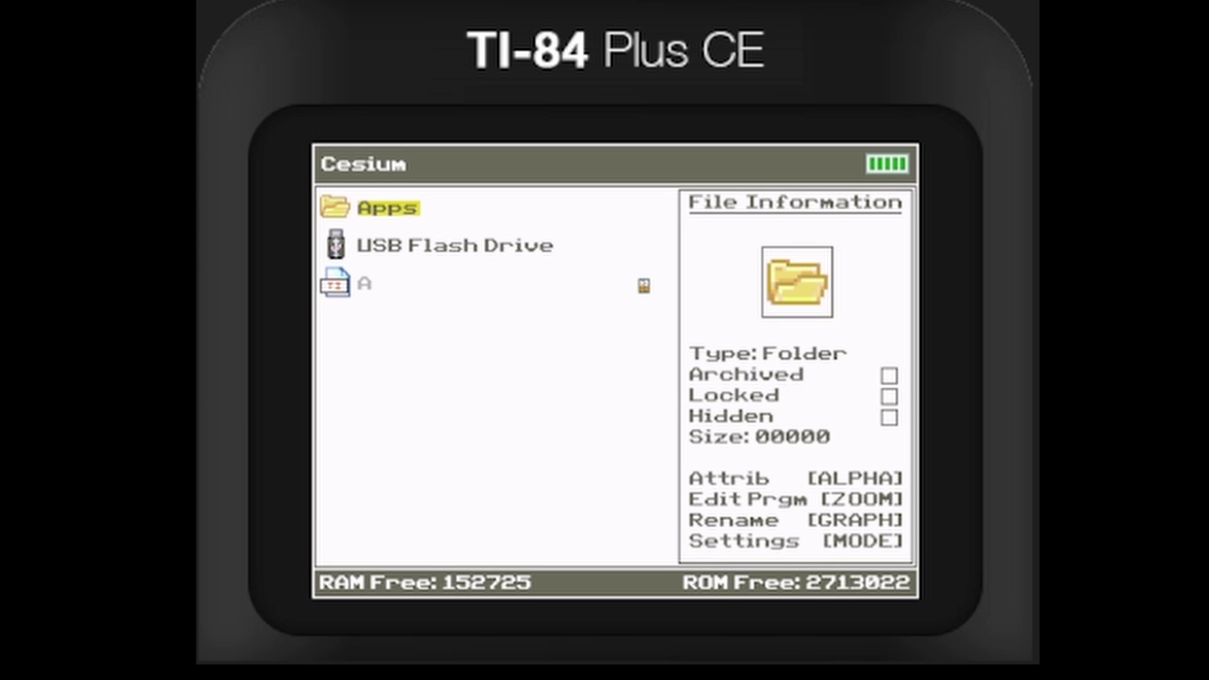
Look through Cesium's main list, the Apps folder, the USB Flash Drive entry and the details of program A.
key(Down)
key(Down)
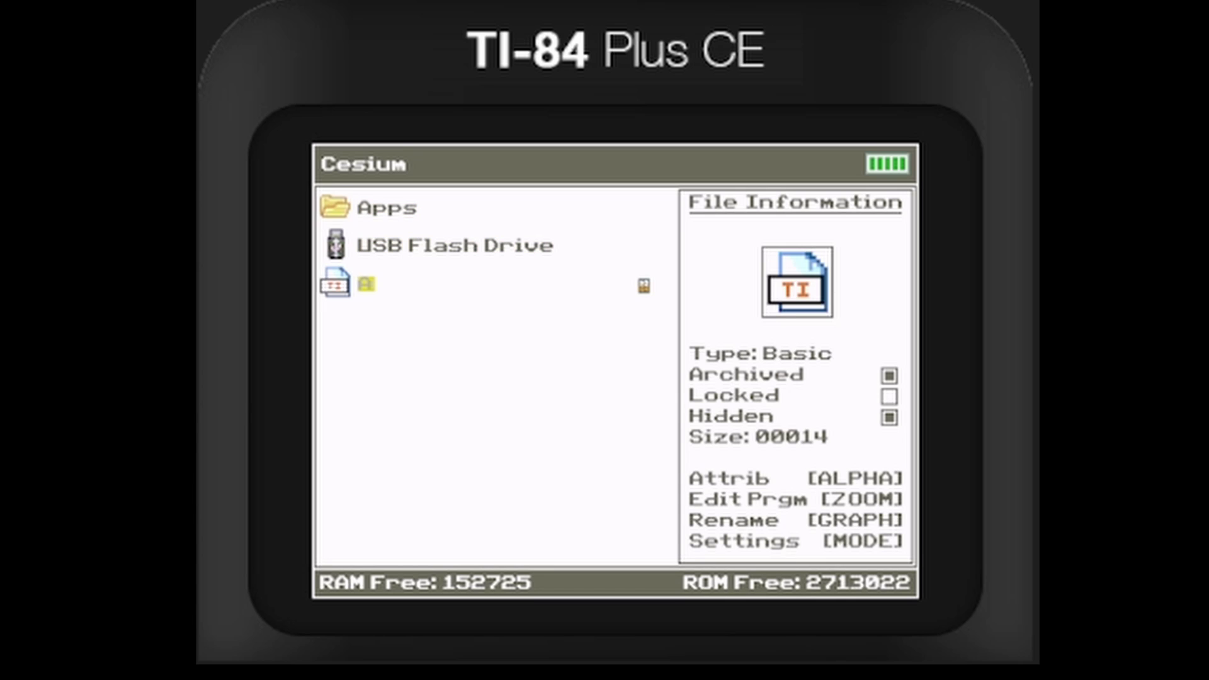
key(Up)
key(Up)
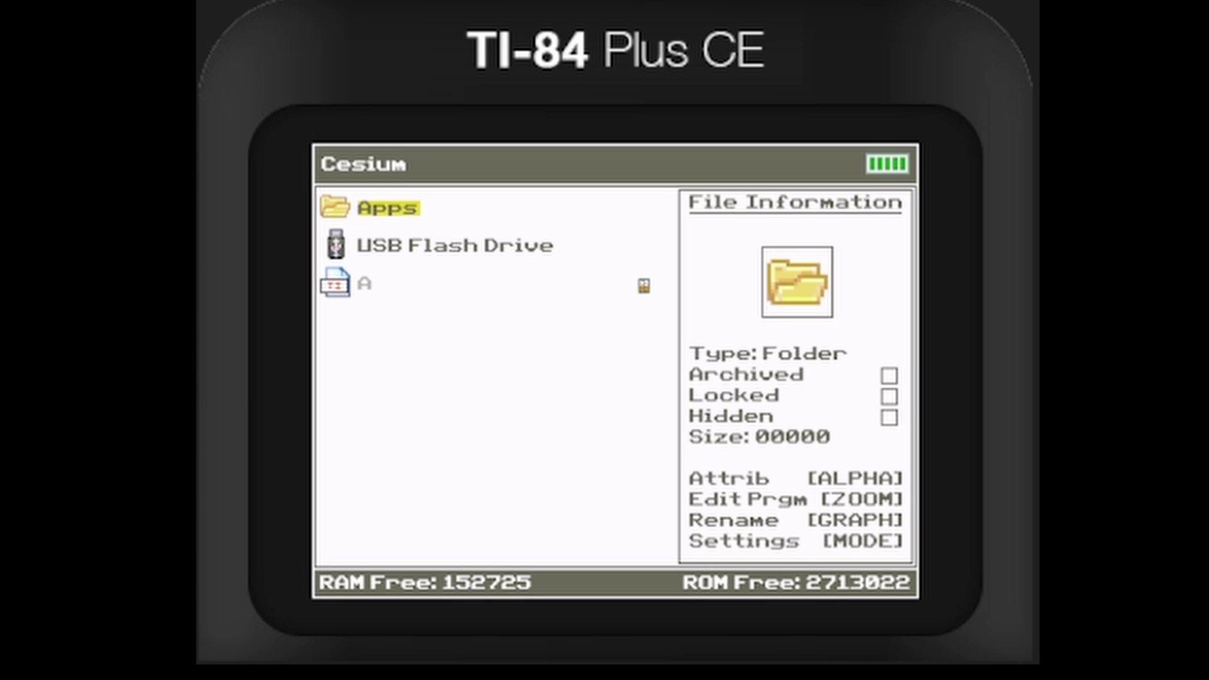
key(Return)
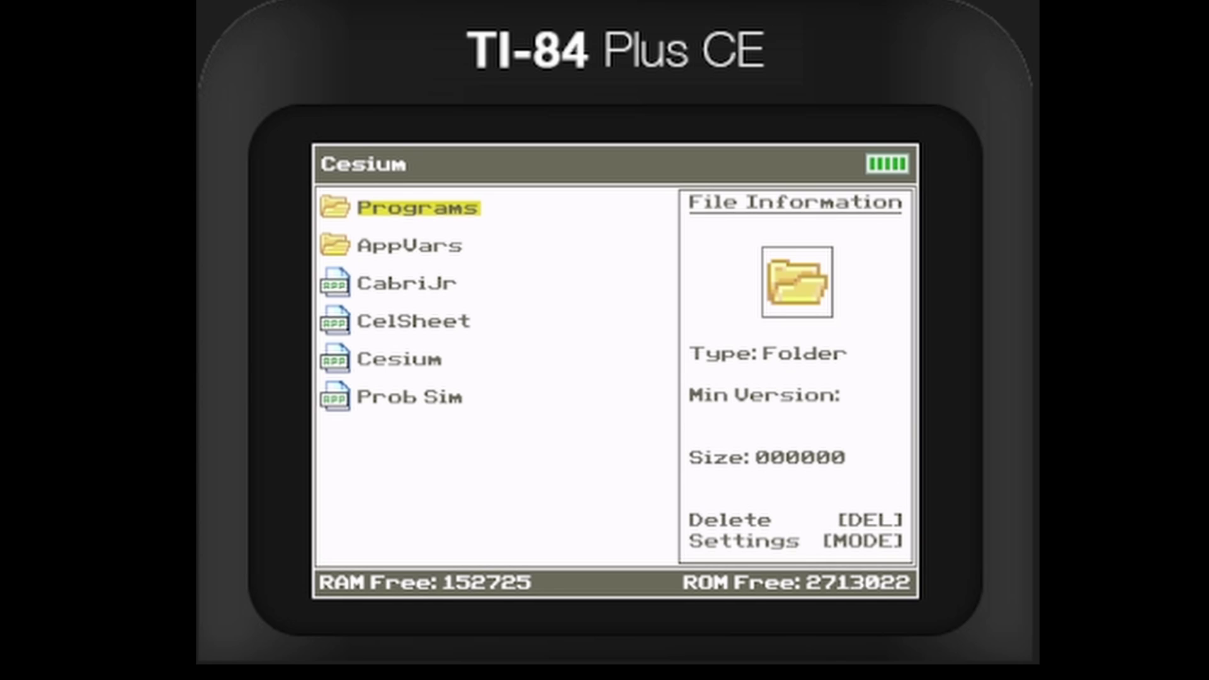
key(Return)
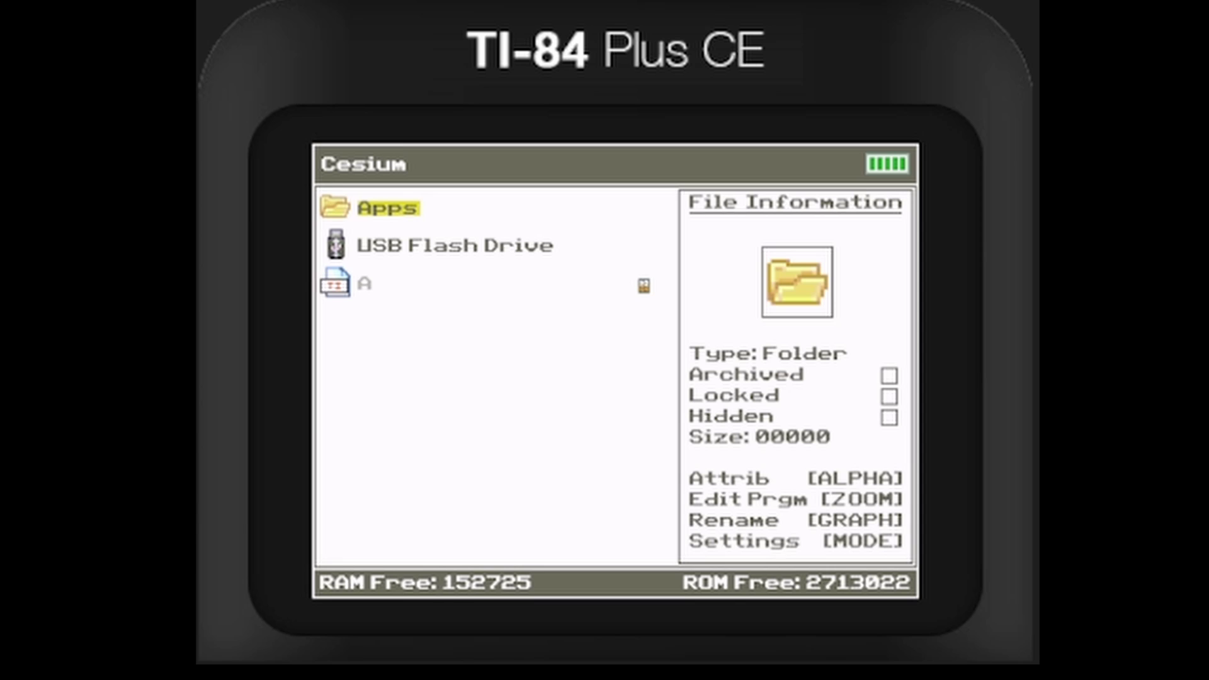
key(Down)
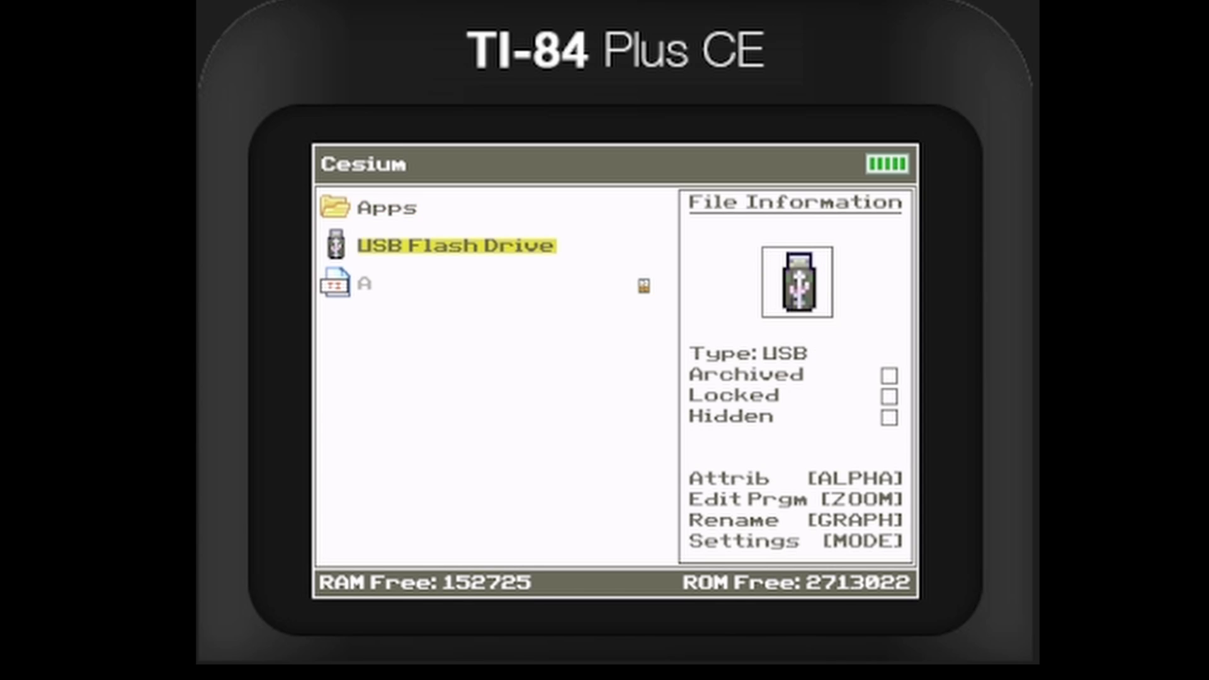
key(Down)
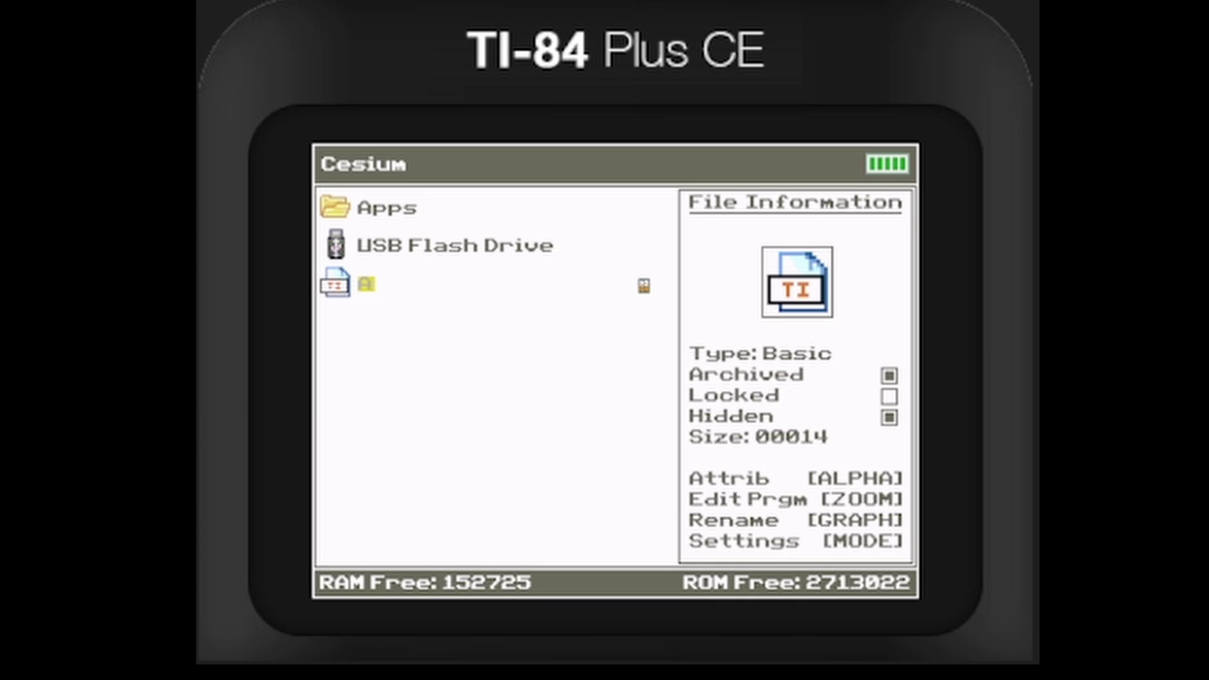
Open Cesium's settings and change its primary color to the red shade 201.
key(Escape)
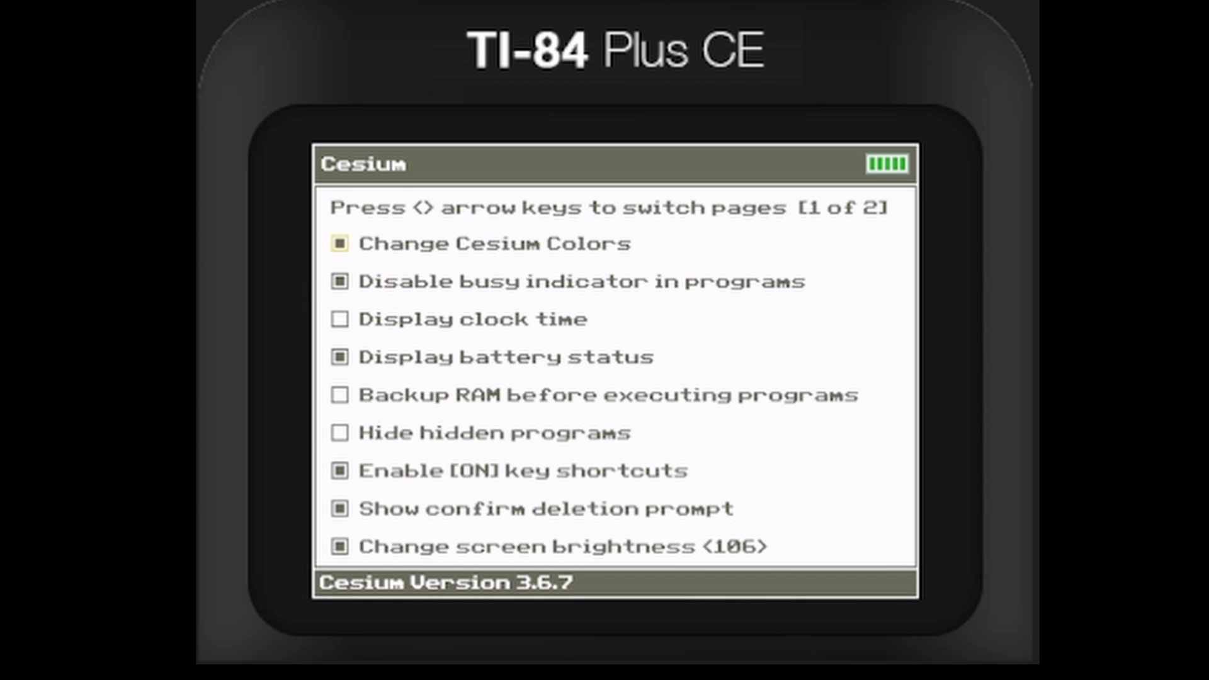
key(Down)
key(Down)
key(Up)
key(Up)
key(Return)
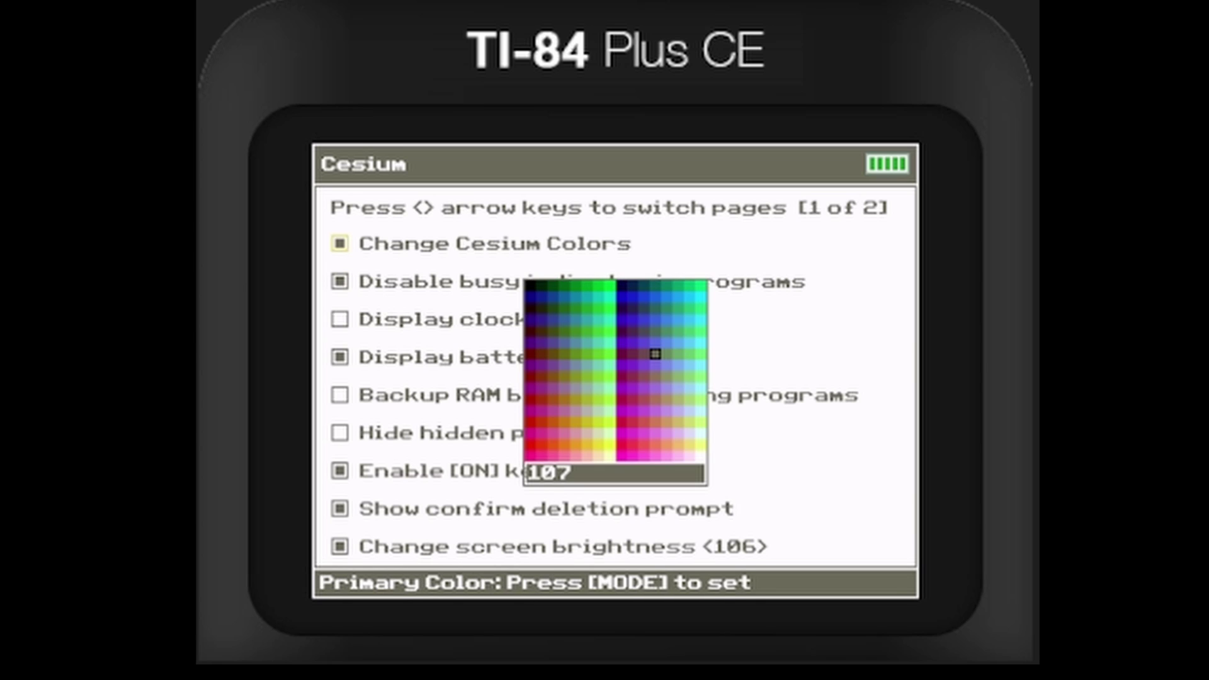
key(Left)
key(Left)
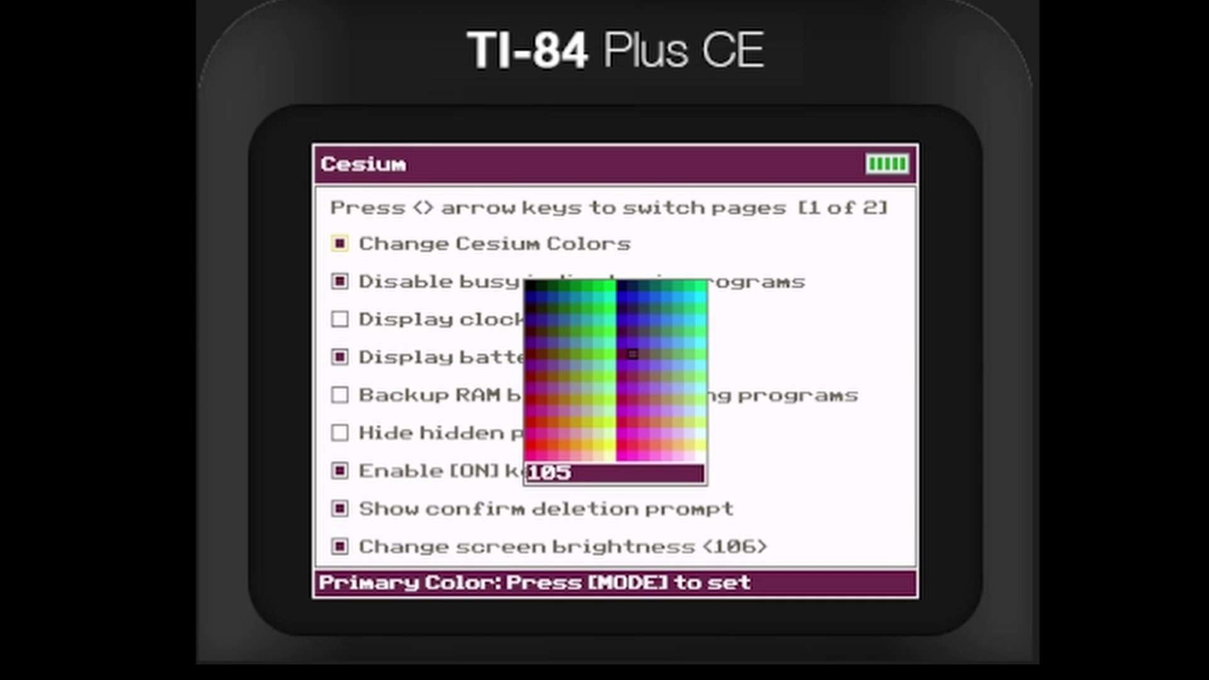
key(Down)
key(Down)
key(Down)
key(Down)
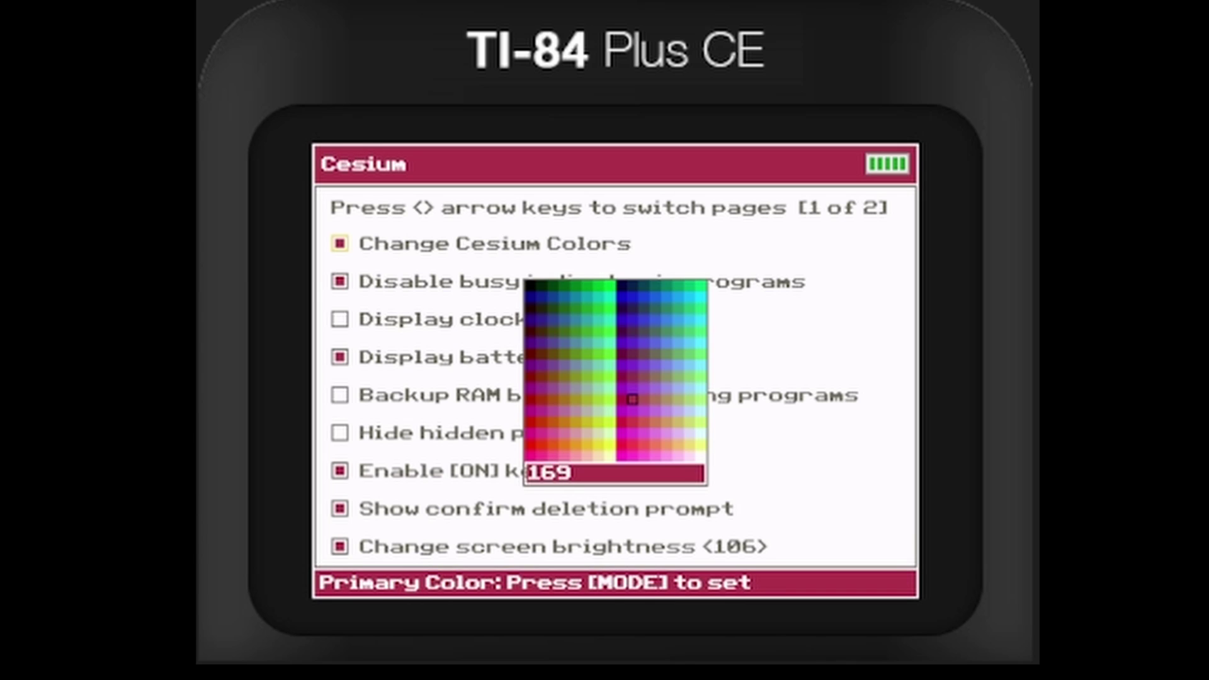
key(Down)
key(Down)
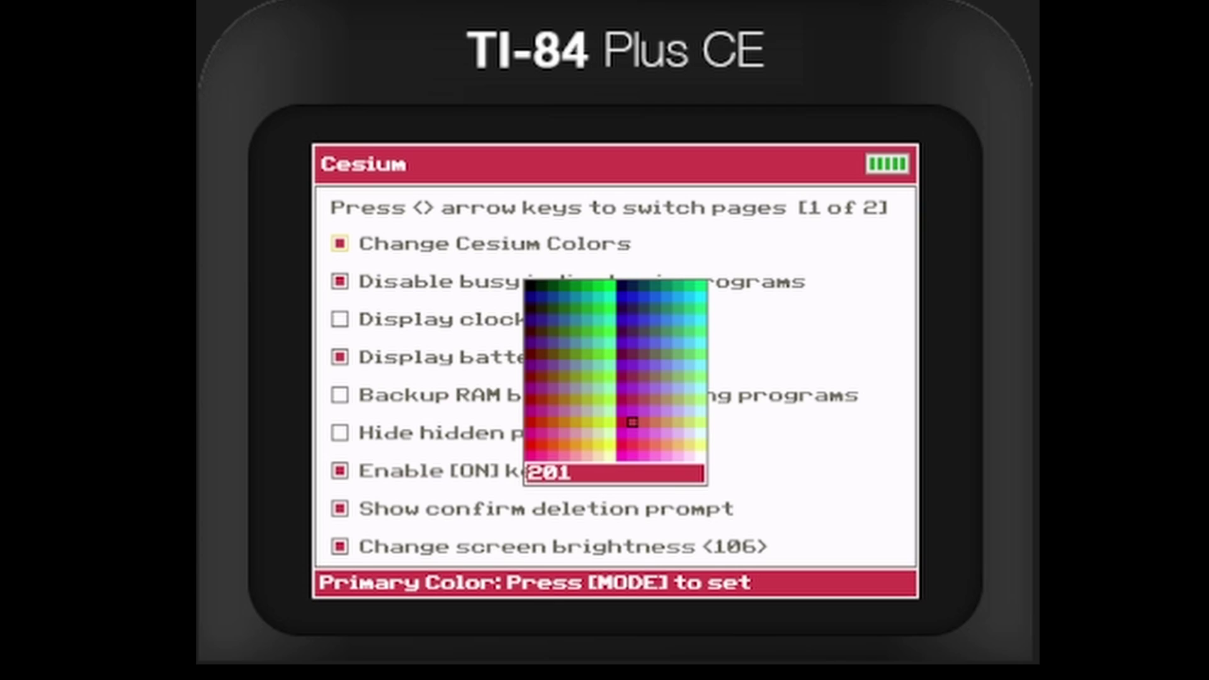
key(Return)
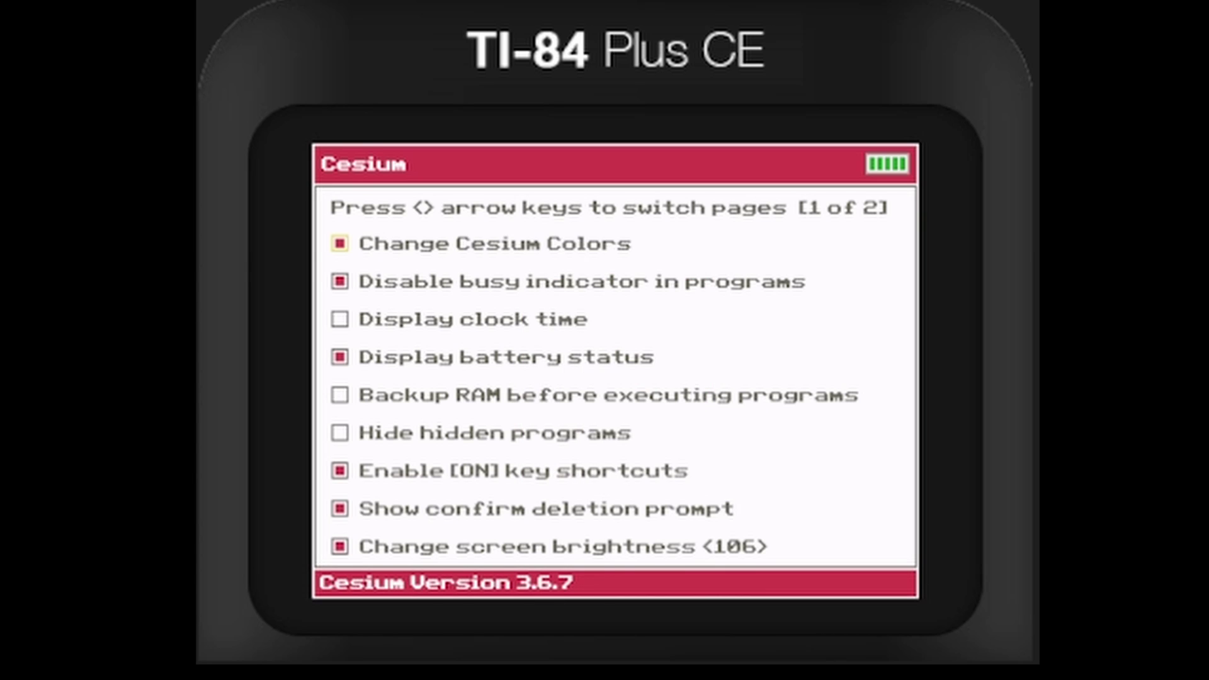
Enable the option to hide hidden programs in Cesium's settings and exit to the calculator's application list.
key(Down)
key(Down)
key(Down)
key(Down)
key(Down)
key(Return)
key(Escape)
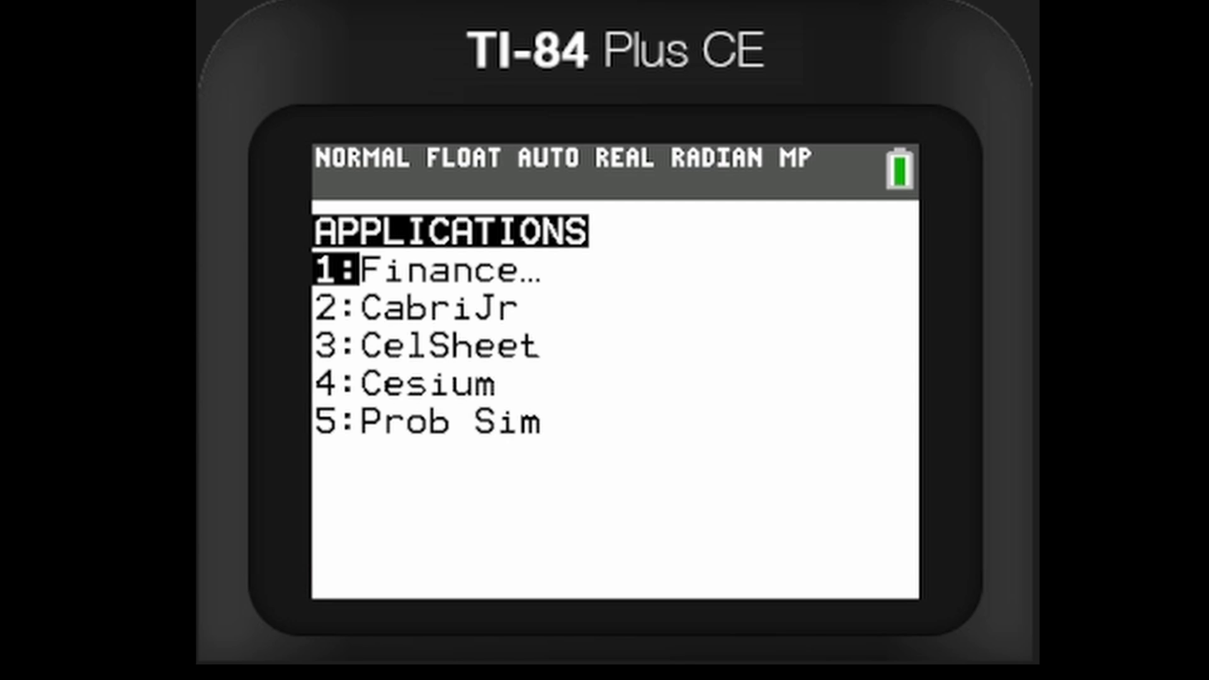
Reopen Cesium to check its main list, highlight the USB Flash Drive entry, and leave the shell.
key(4)
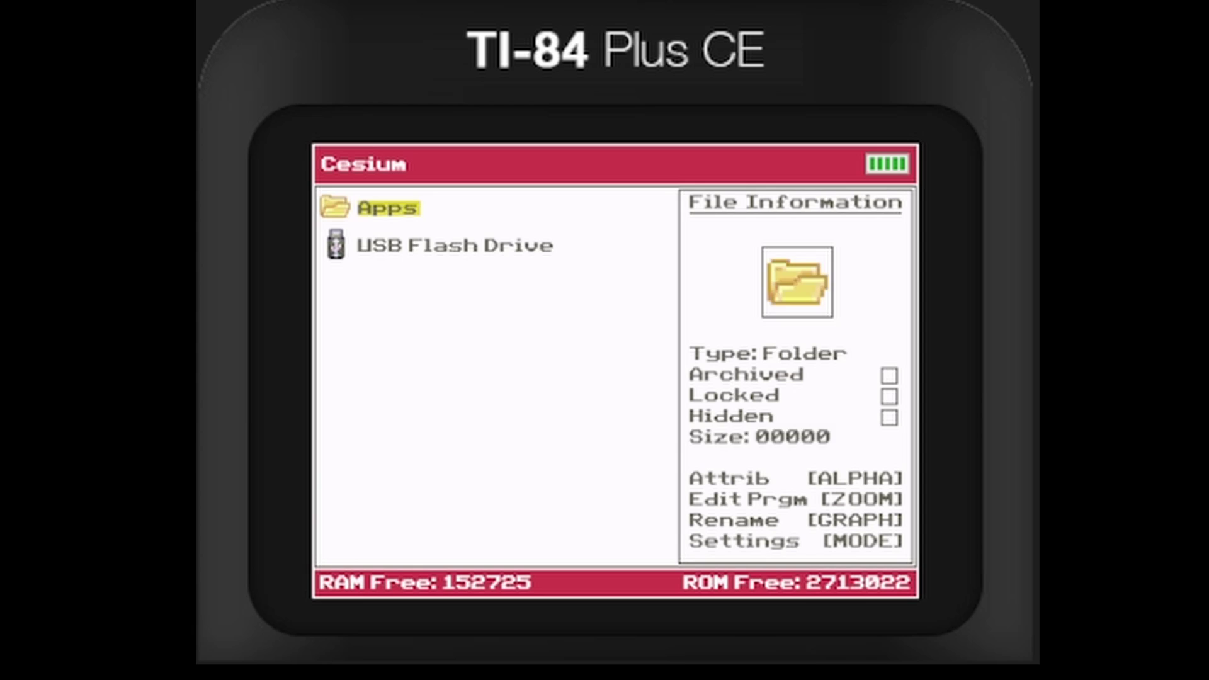
key(Down)
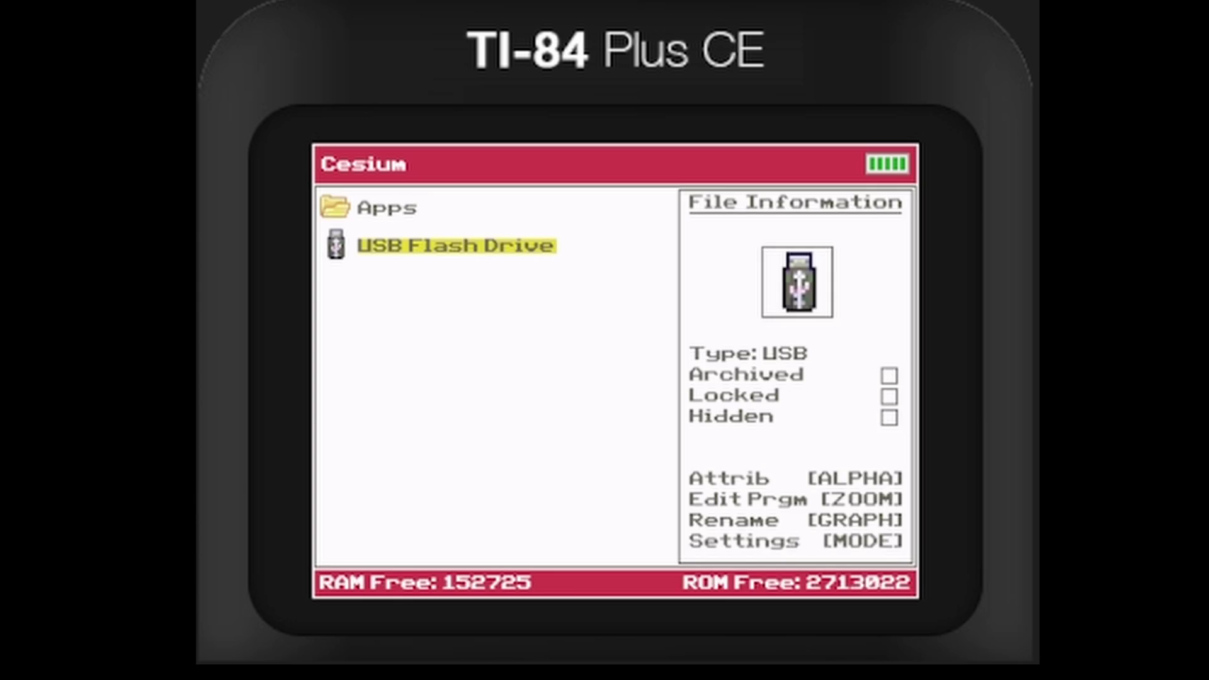
key(Home)
key(Escape)
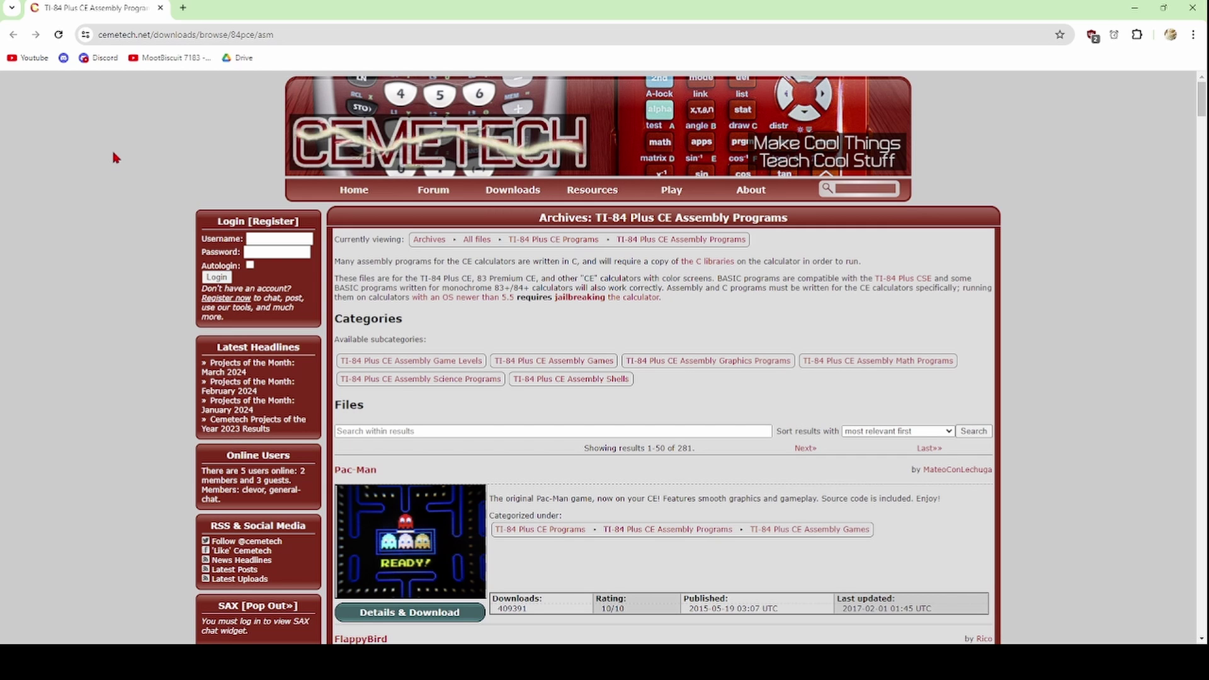
In the web browser, find FlappyBird in Cemetech's TI-84 Plus CE Assembly Programs archive and download its file.
scroll(115, 156, down, 4)
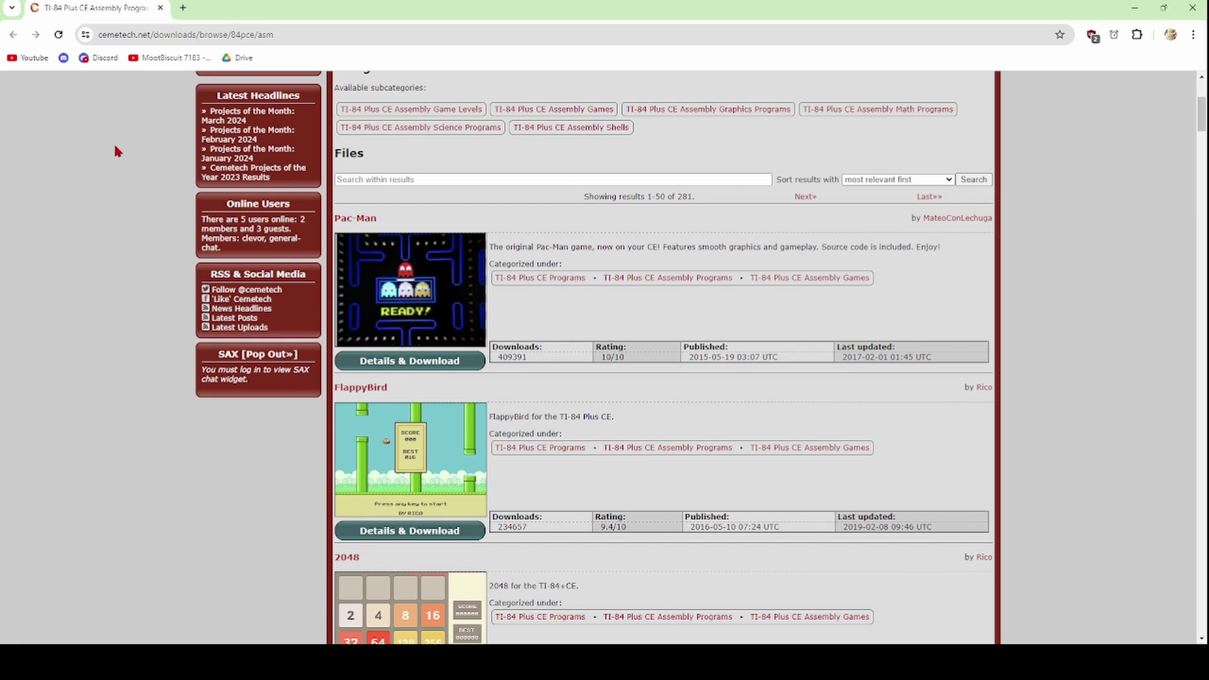
scroll(115, 152, down, 7)
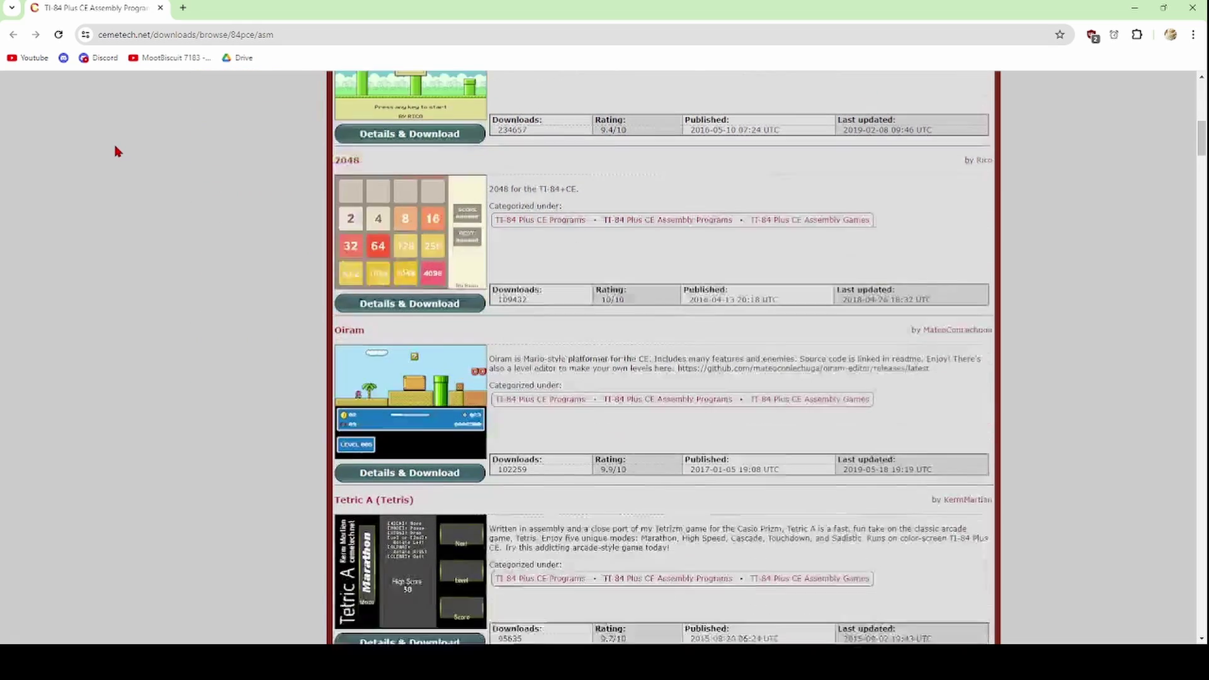
scroll(128, 148, down, 13)
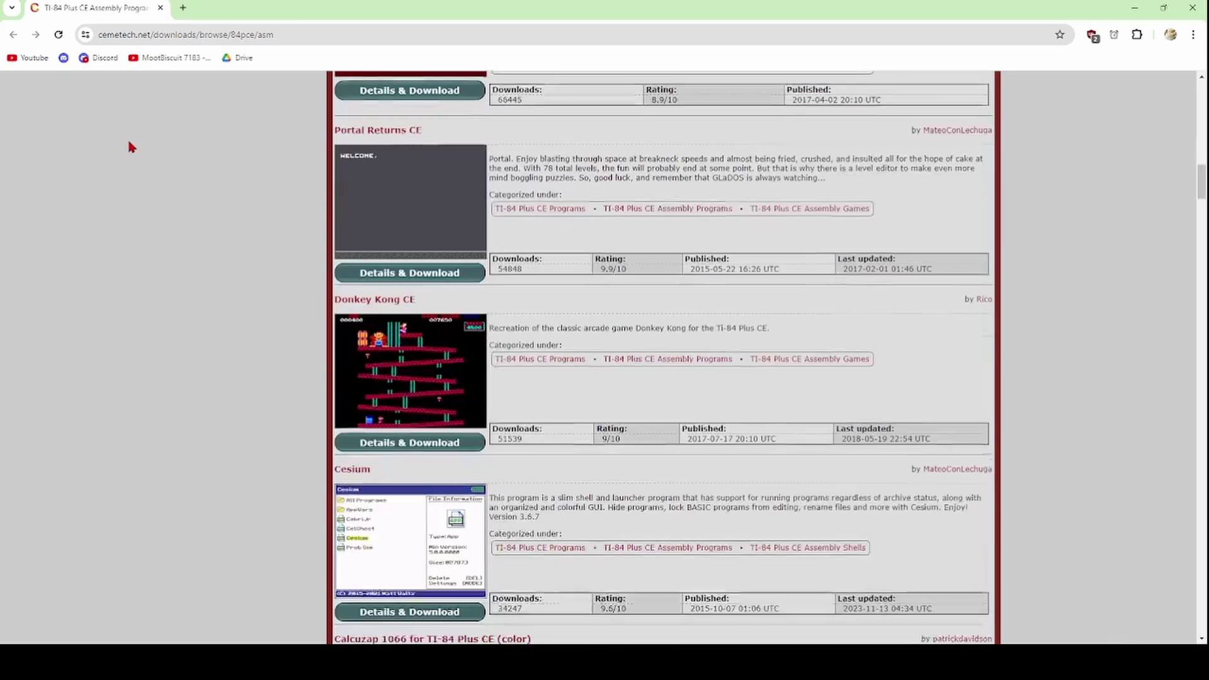
scroll(129, 146, up, 6)
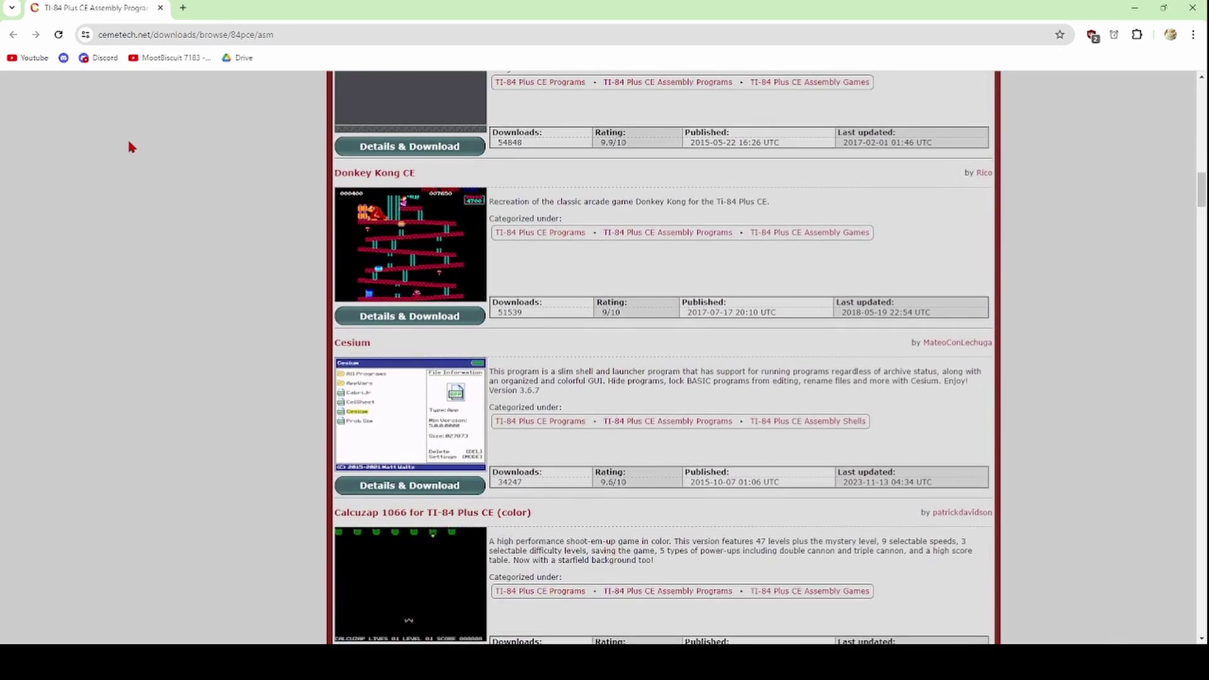
scroll(131, 146, up, 14)
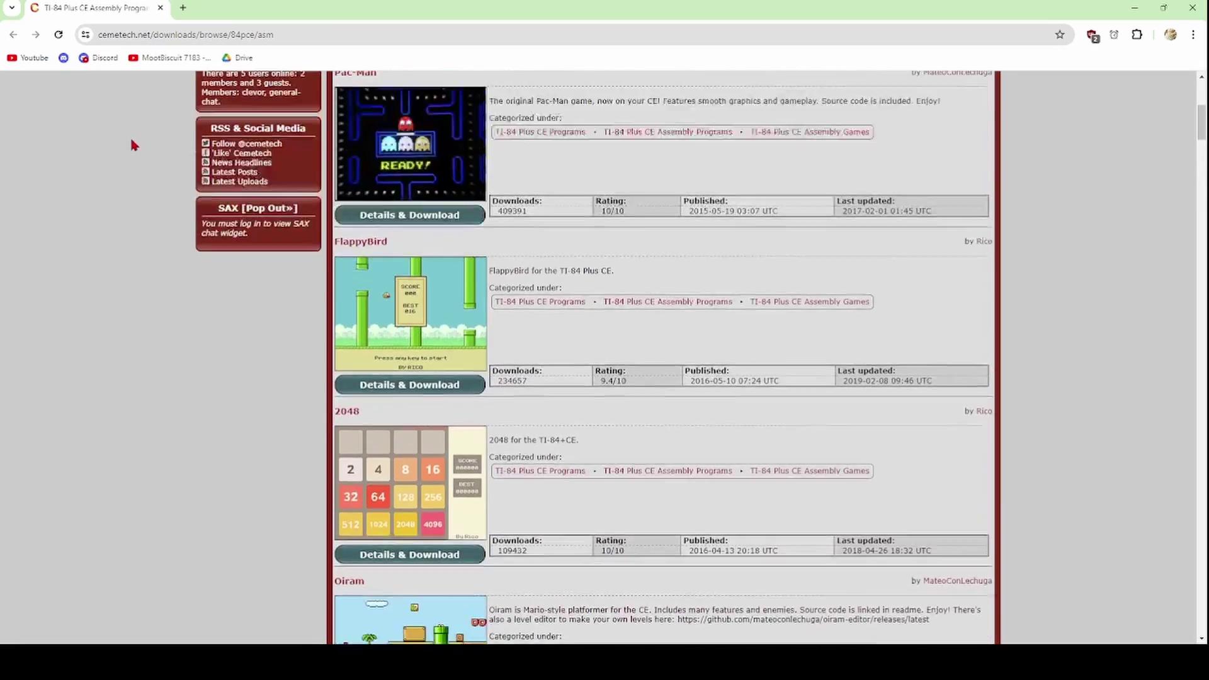
scroll(131, 145, down, 2)
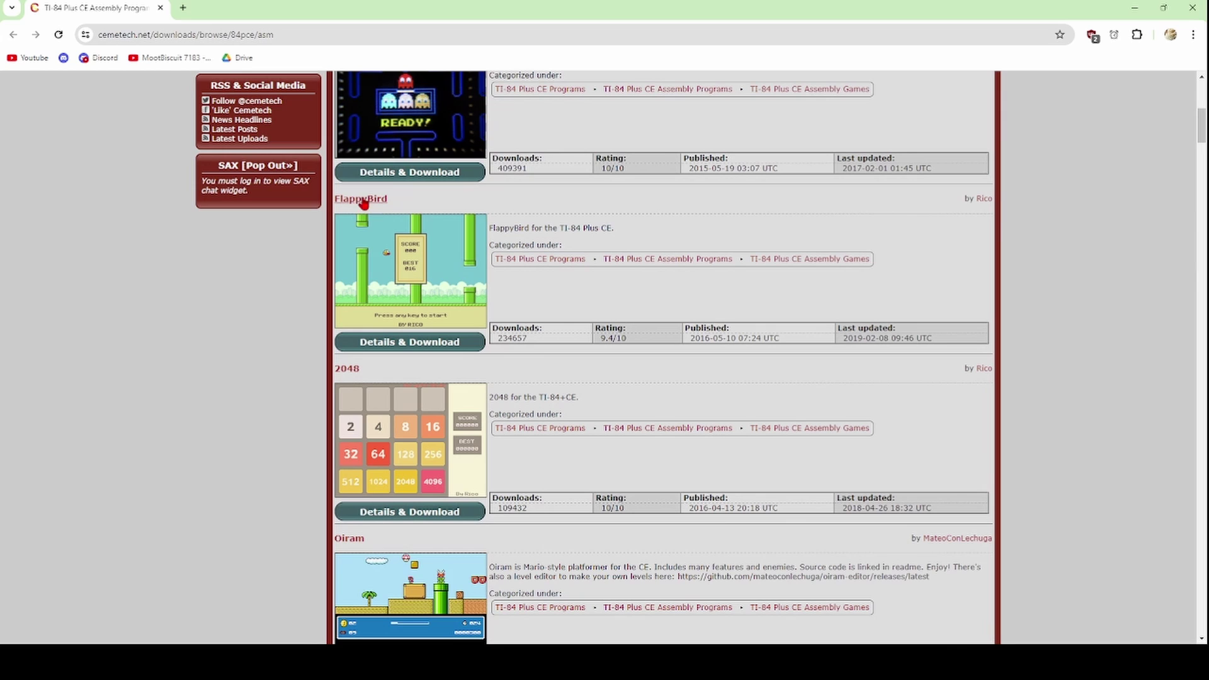
click(367, 203)
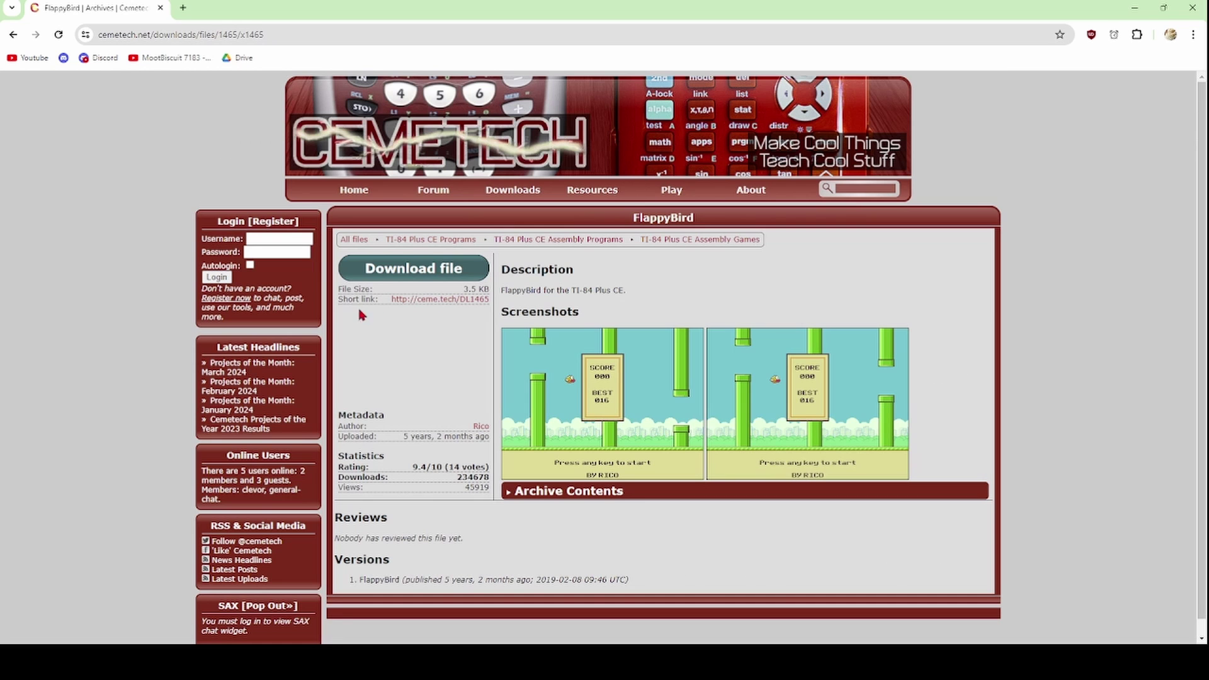
click(386, 277)
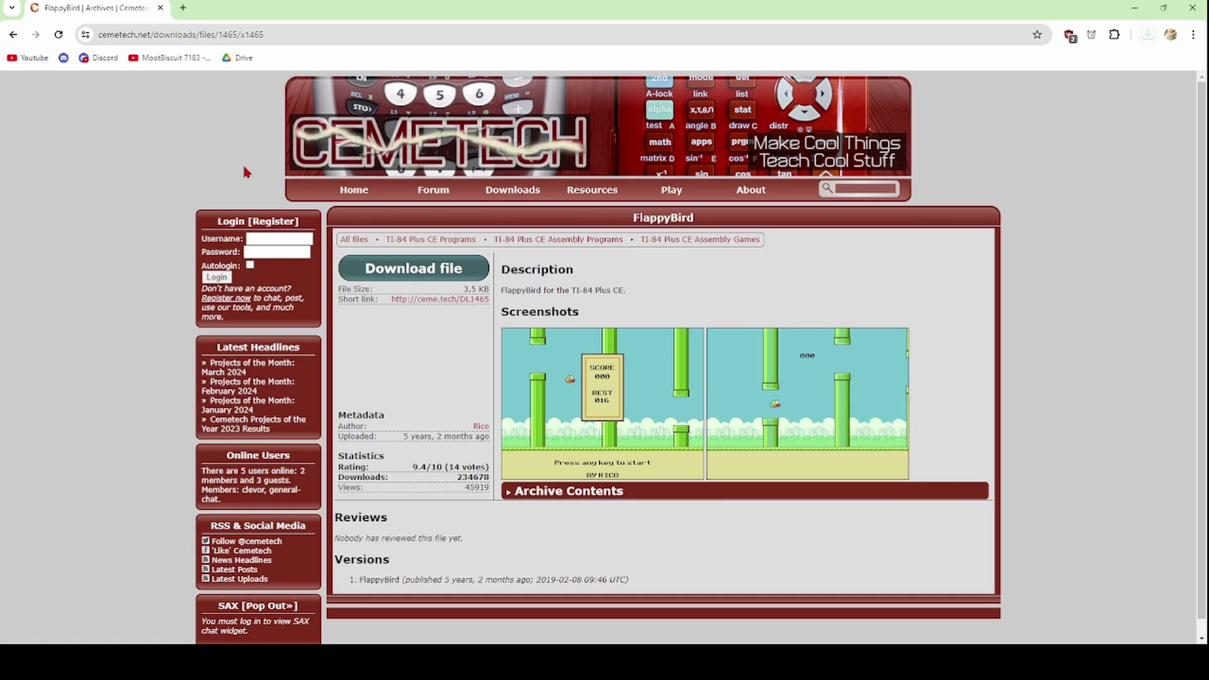
Return to the assembly programs archive and open the SnakeCE download page.
key(alt+Left)
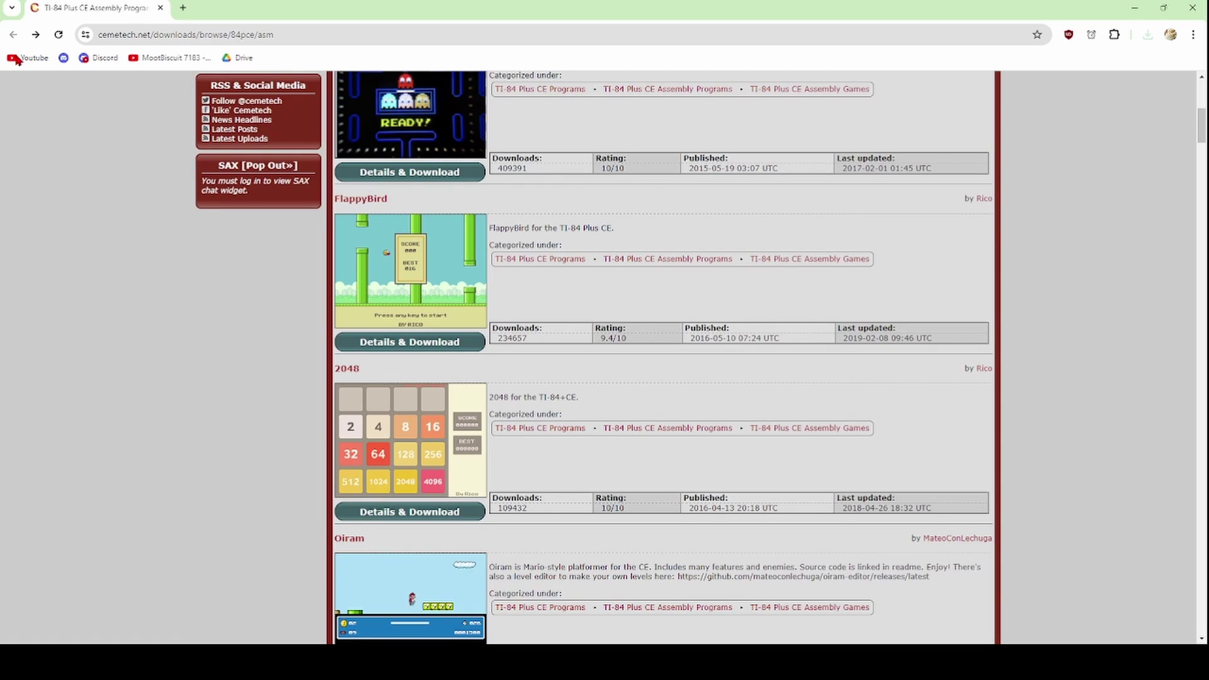
scroll(132, 187, down, 1)
scroll(177, 162, down, 10)
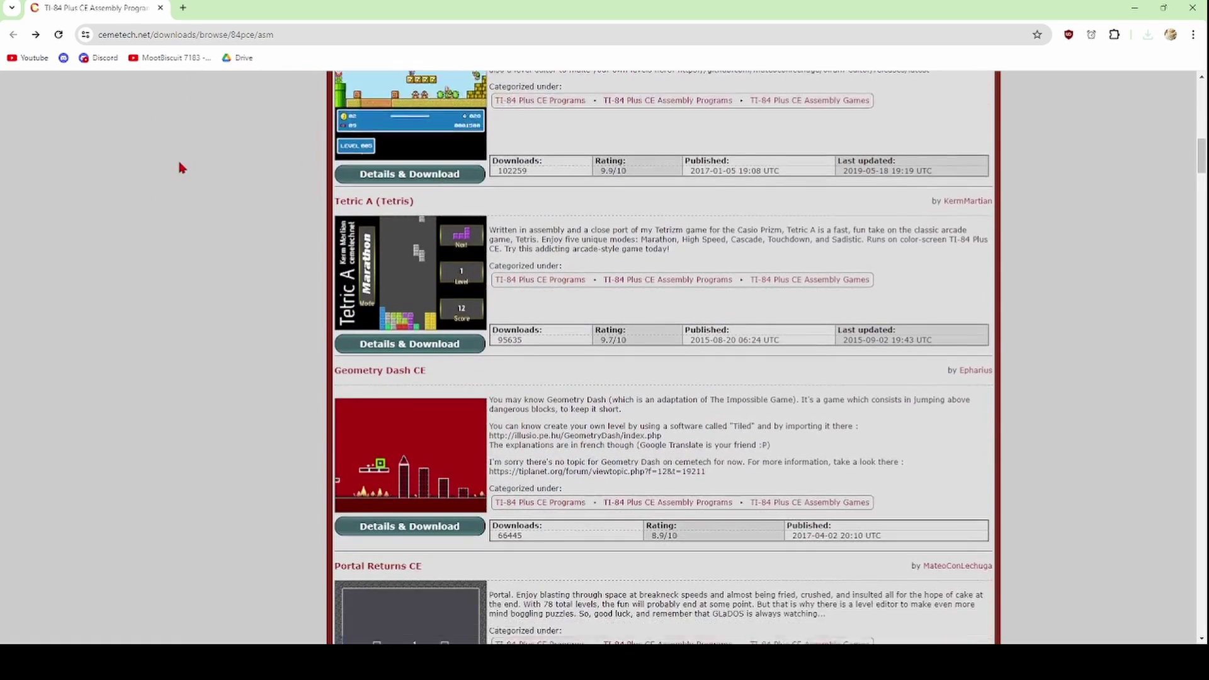
scroll(178, 164, down, 14)
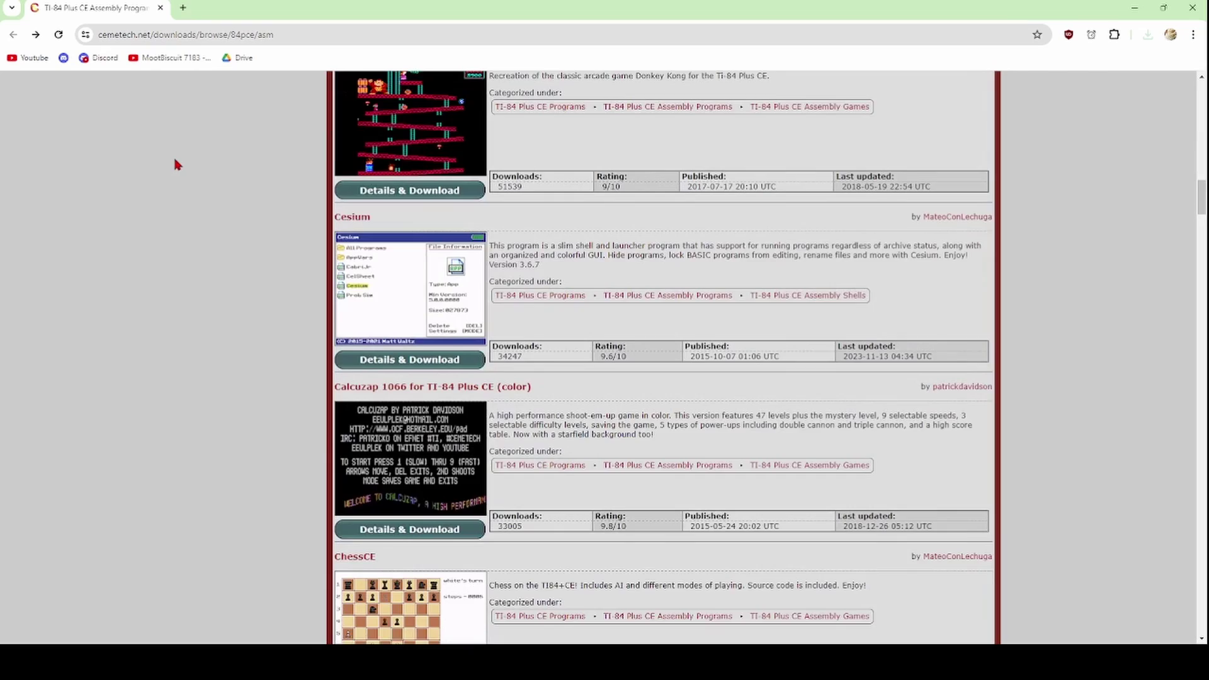
scroll(176, 163, down, 12)
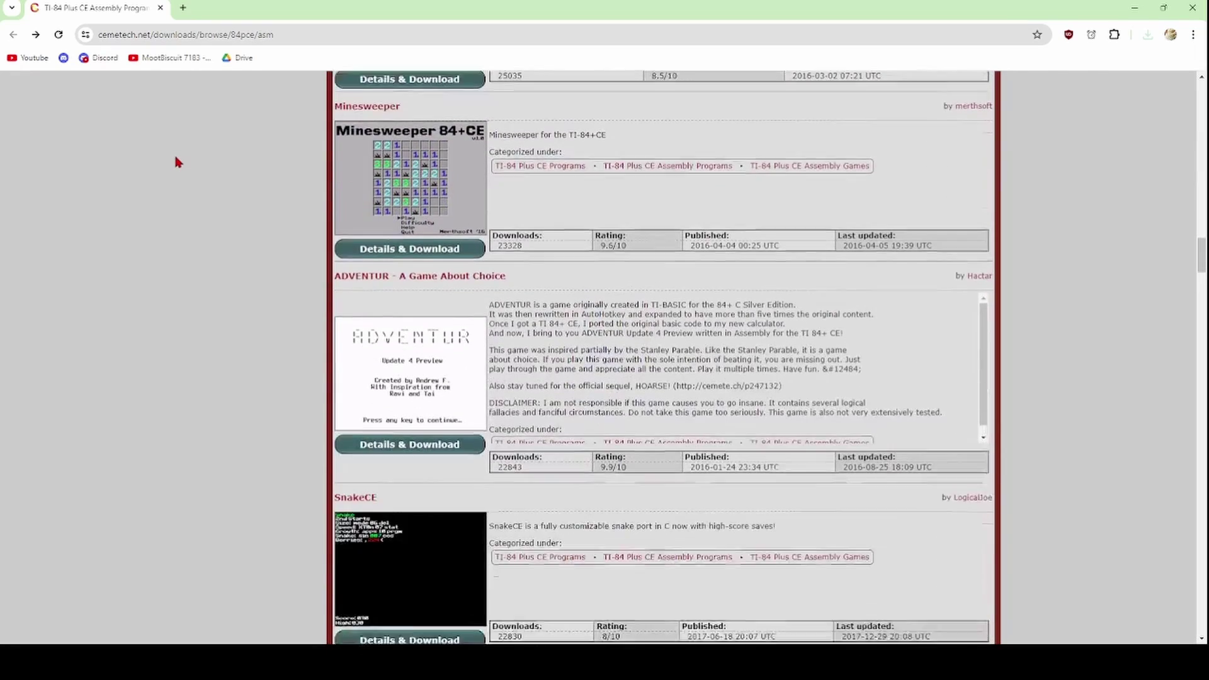
scroll(176, 162, down, 3)
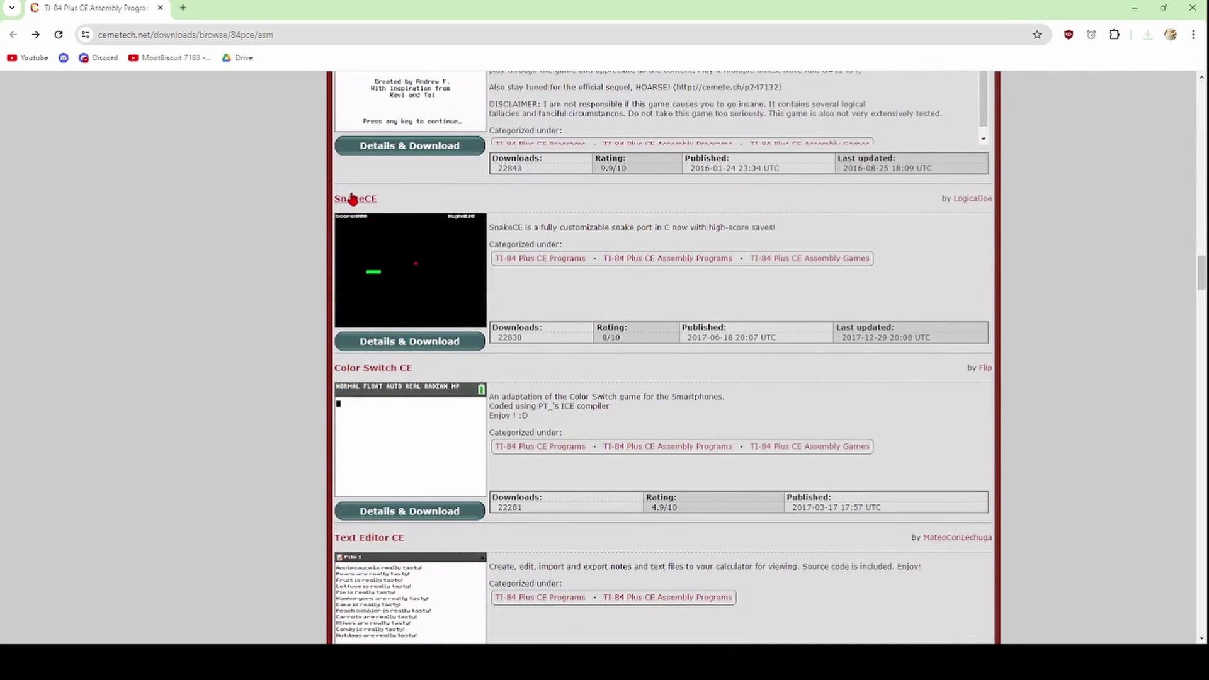
click(351, 198)
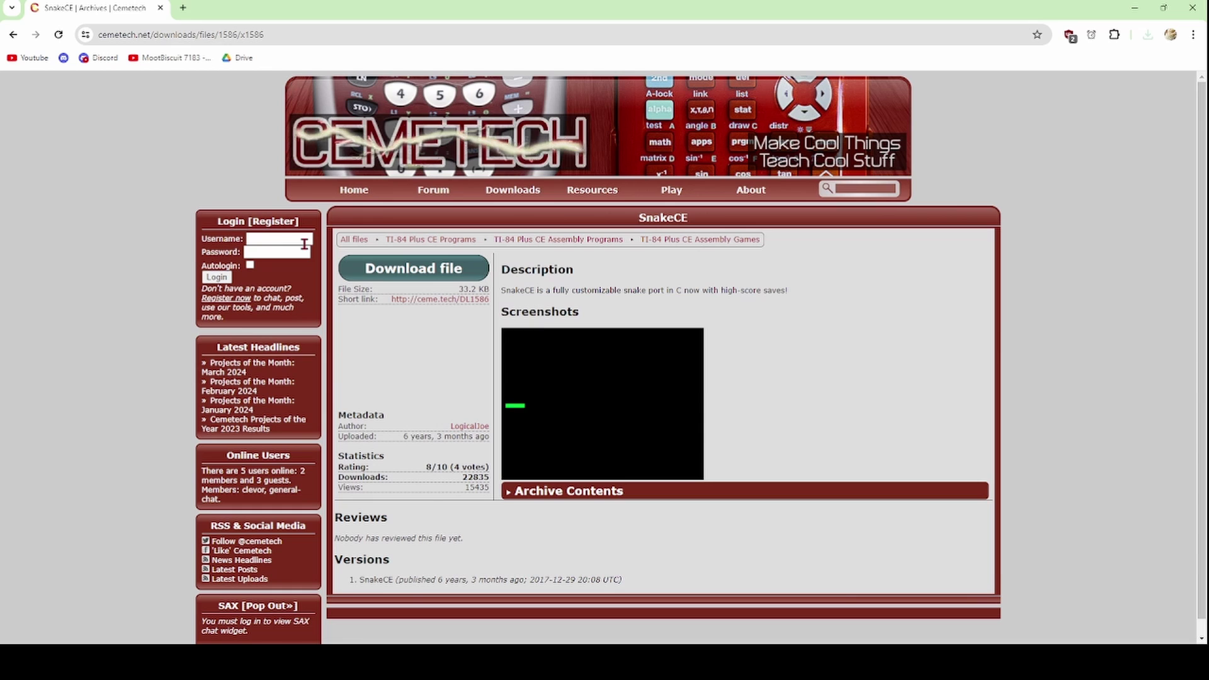
Return to the TI-84 Plus CE Assembly Programs archive, find ChessCE, and download its file.
key(alt+Left)
scroll(214, 261, down, 10)
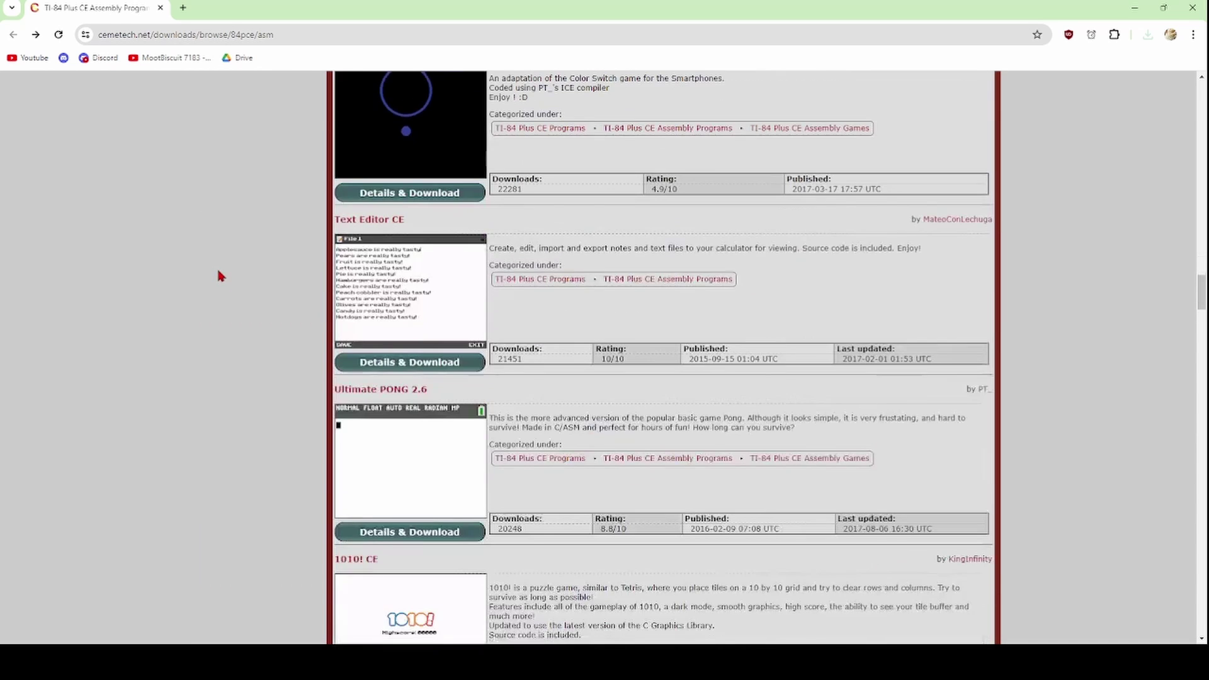
scroll(218, 272, down, 4)
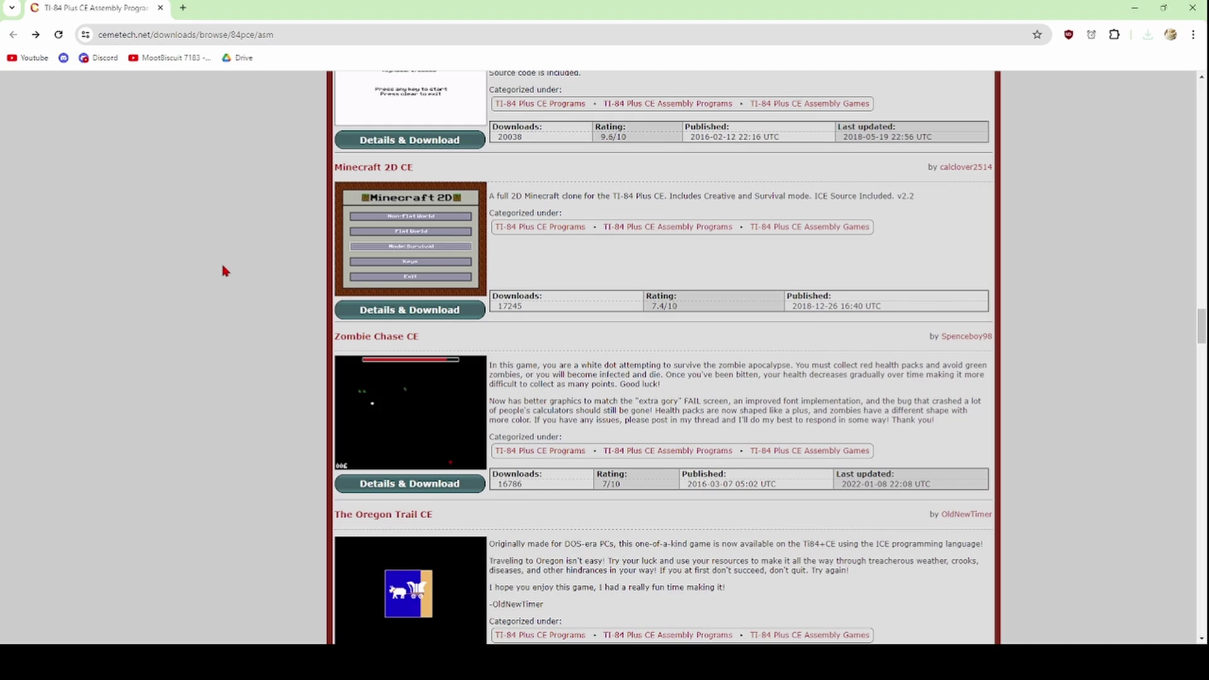
scroll(223, 271, up, 10)
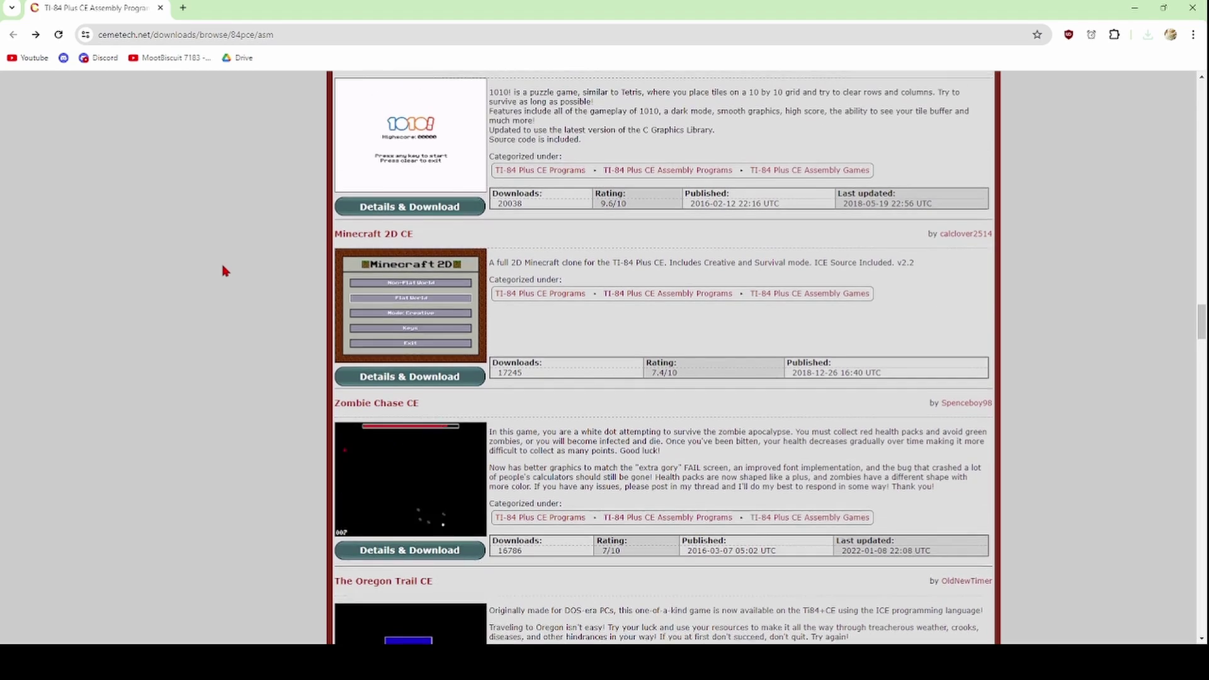
scroll(223, 271, up, 20)
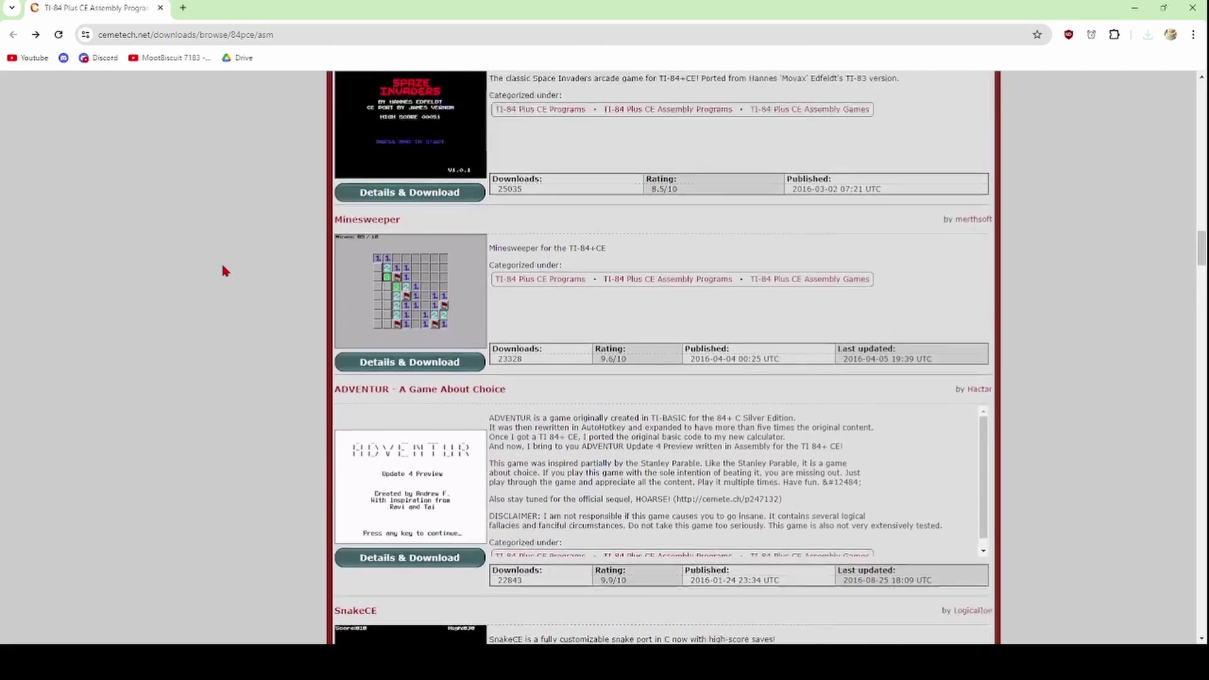
scroll(223, 270, up, 3)
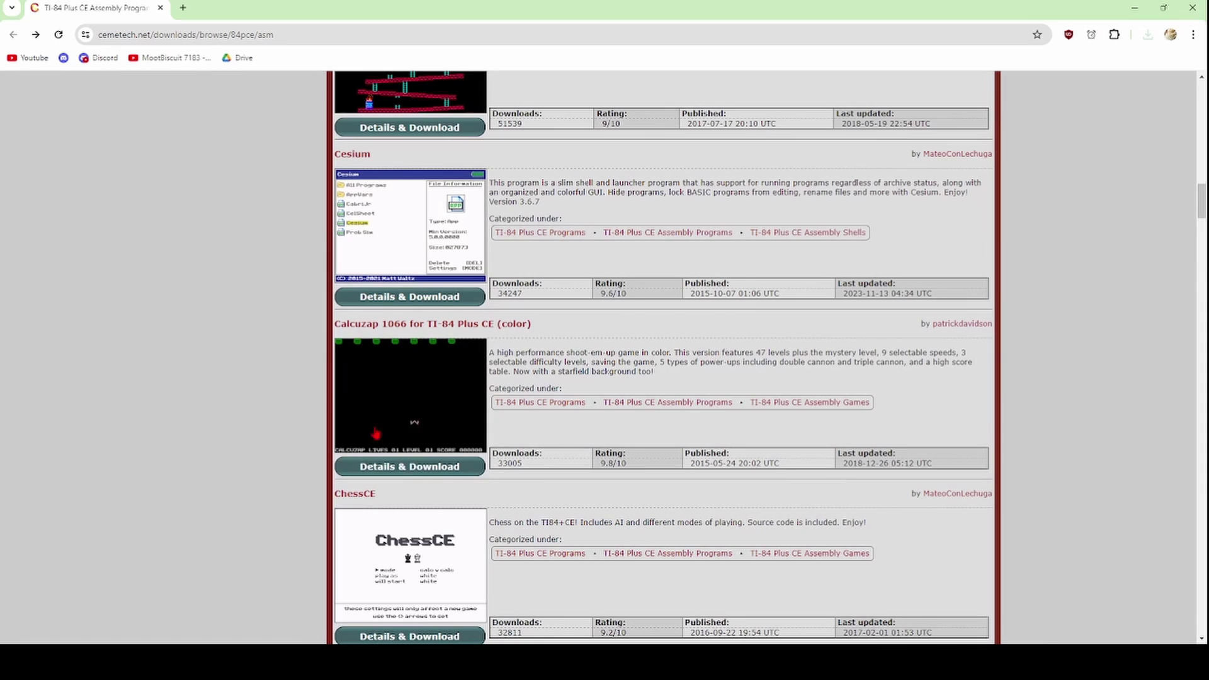
click(362, 495)
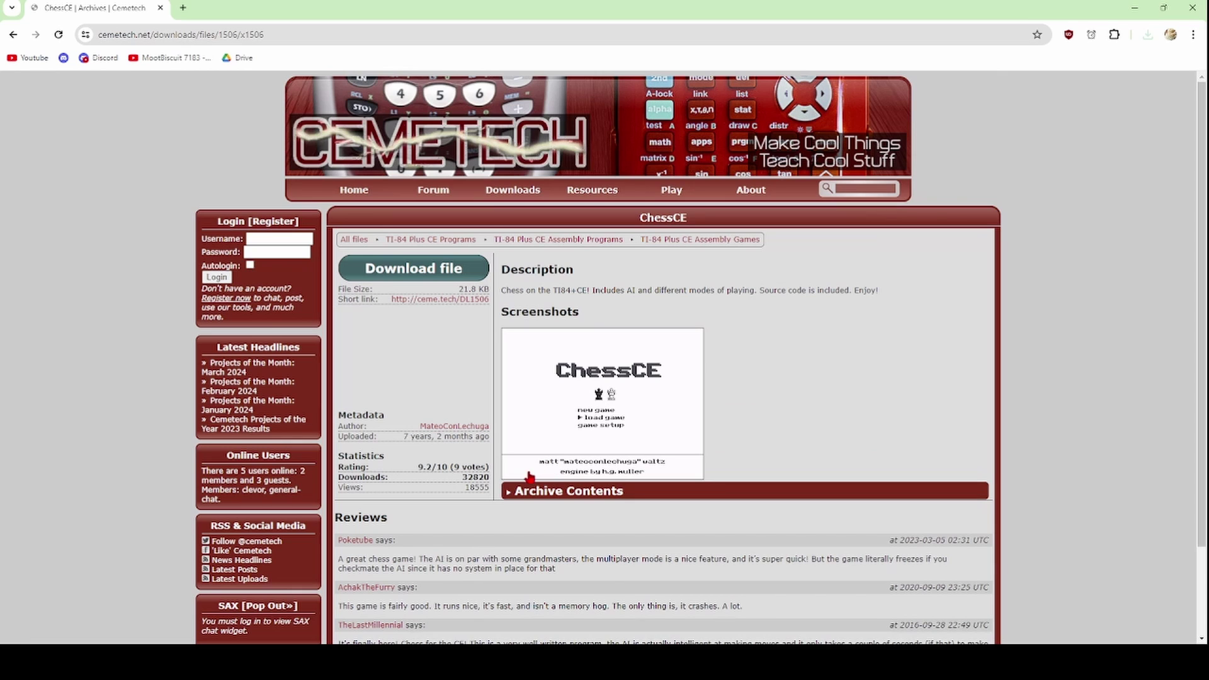
click(425, 275)
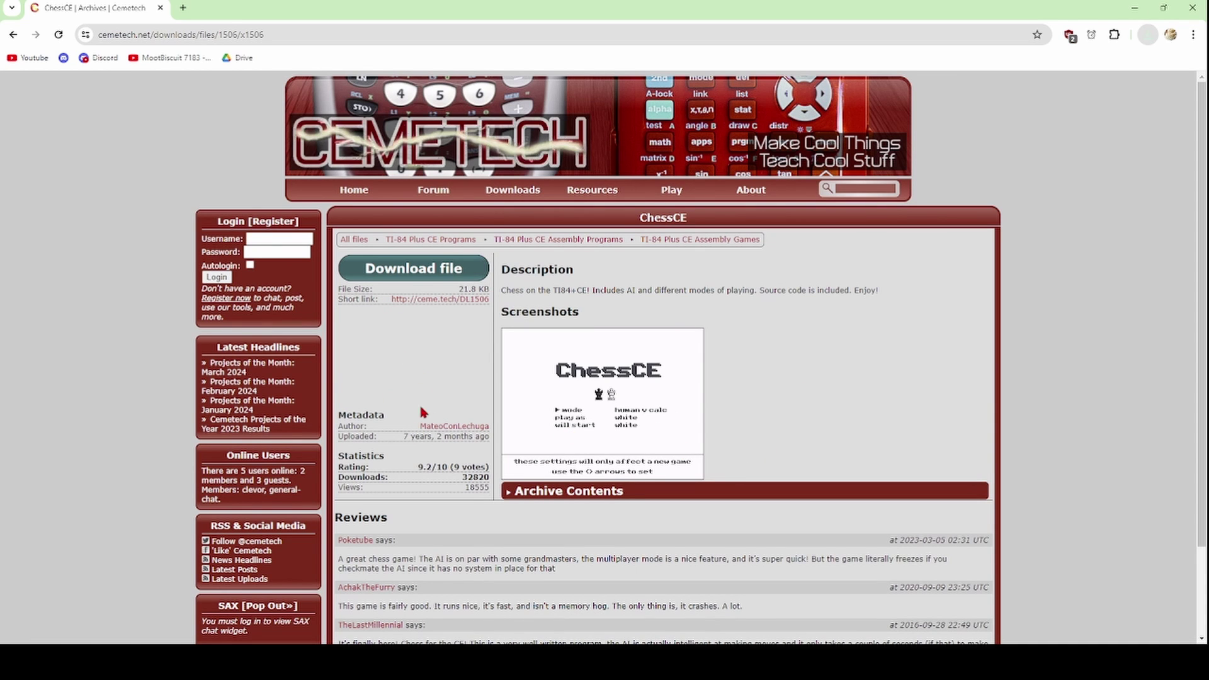
drag(392, 440, 444, 448)
click(407, 377)
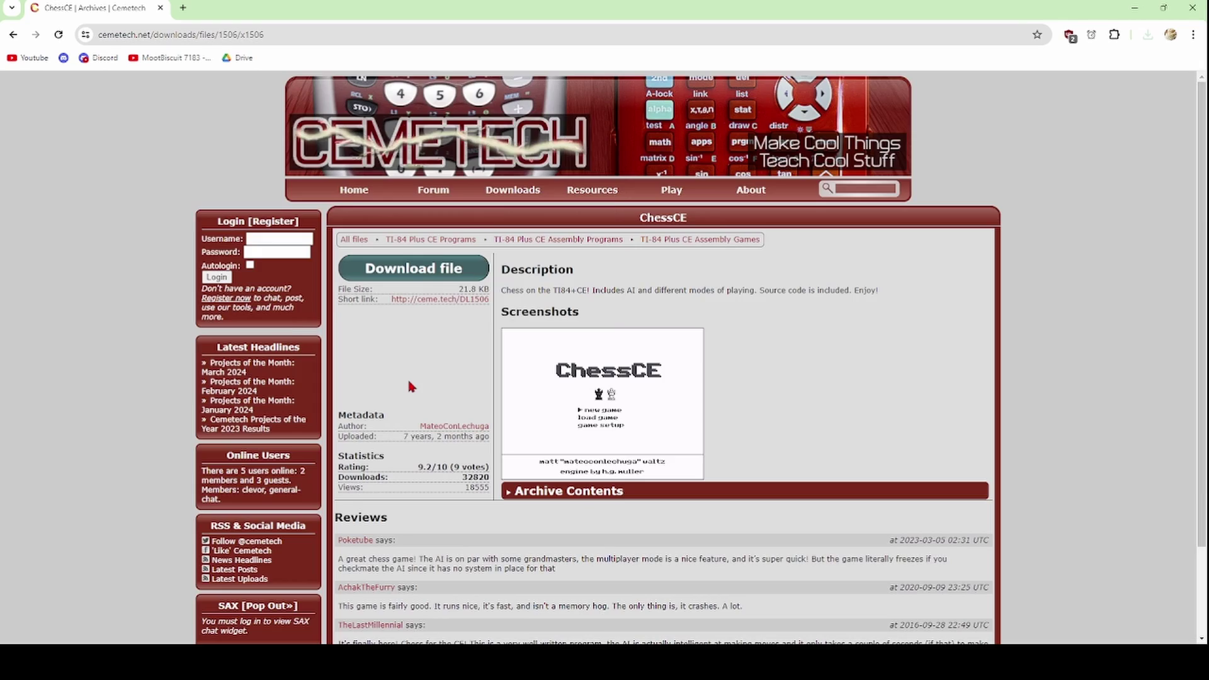
Go back to the assembly programs archive and open the Oiram download page.
key(alt+Left)
scroll(289, 384, up, 5)
scroll(291, 394, up, 13)
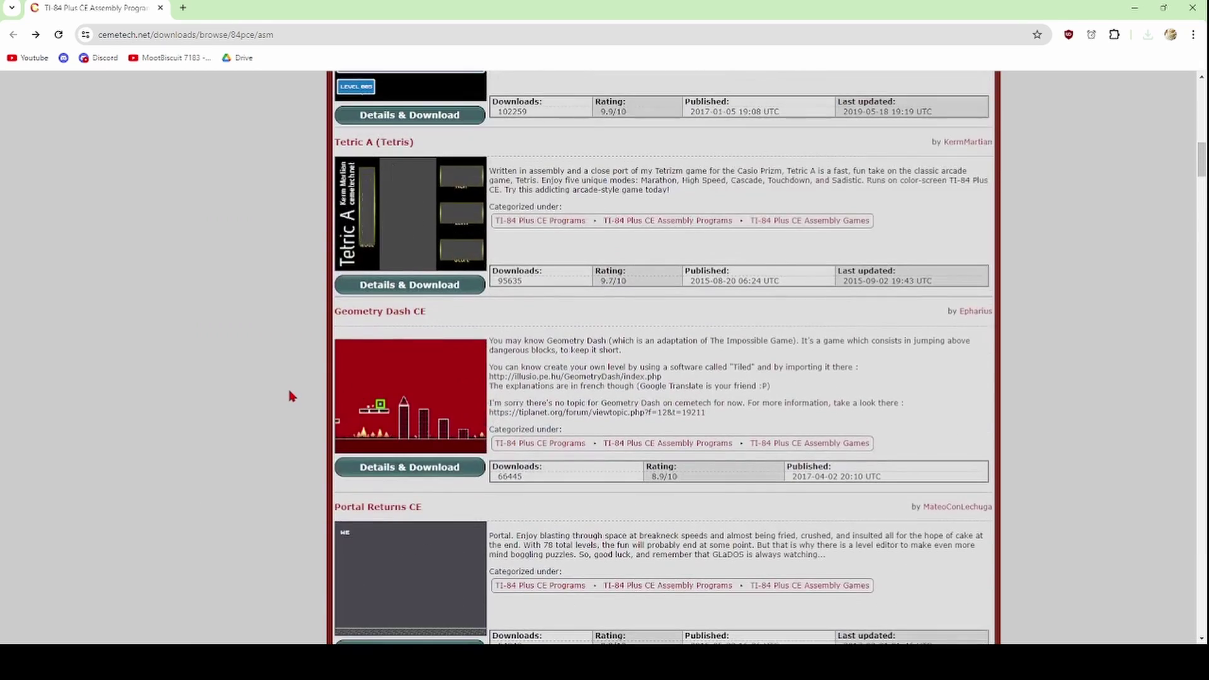
scroll(289, 392, up, 2)
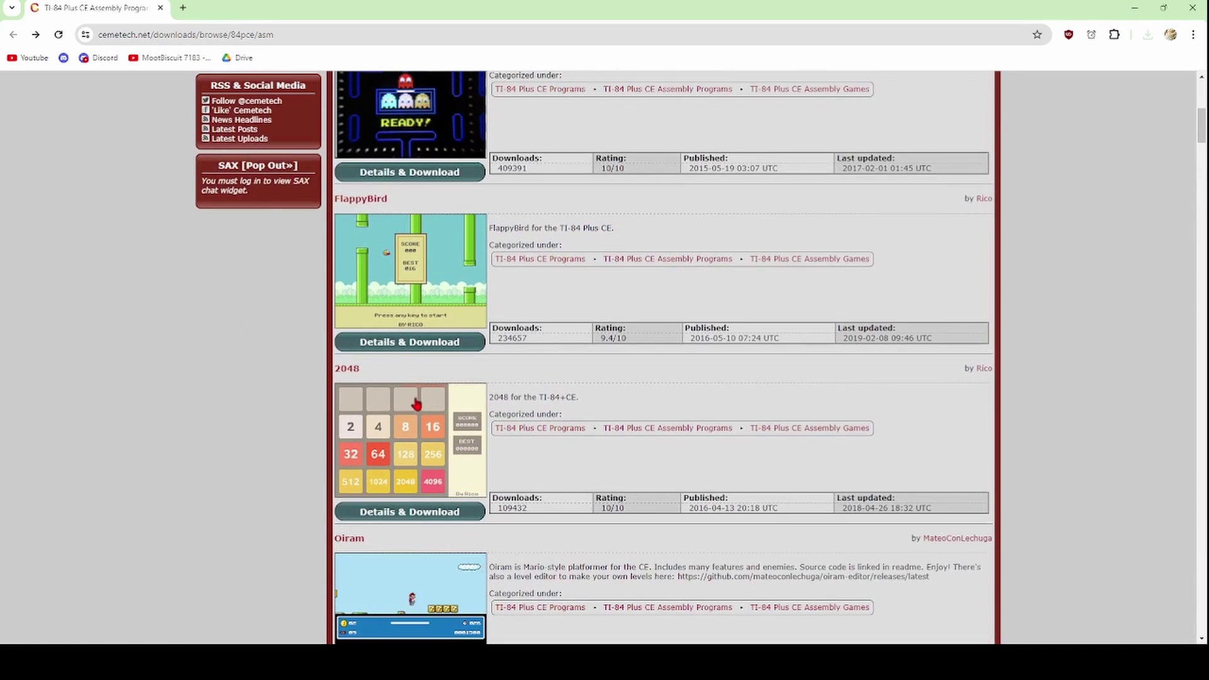
scroll(290, 402, down, 2)
click(350, 423)
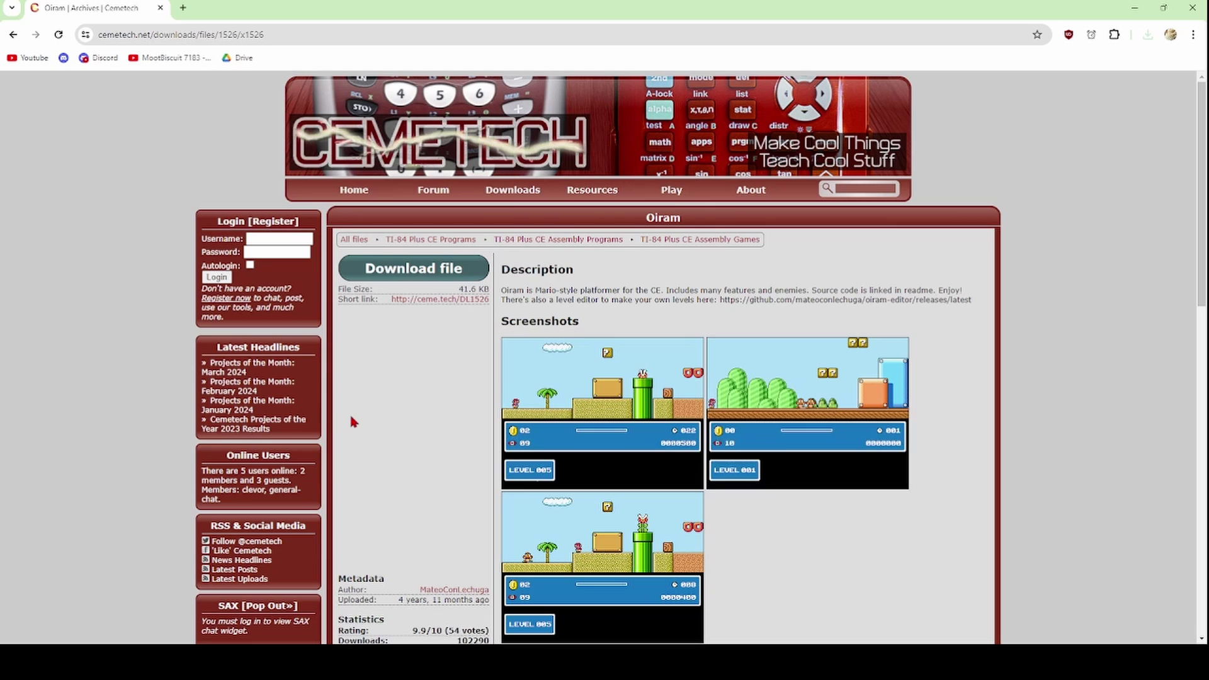
Examine the Oiram page's description, screenshots, statistics and reviews.
scroll(435, 409, down, 1)
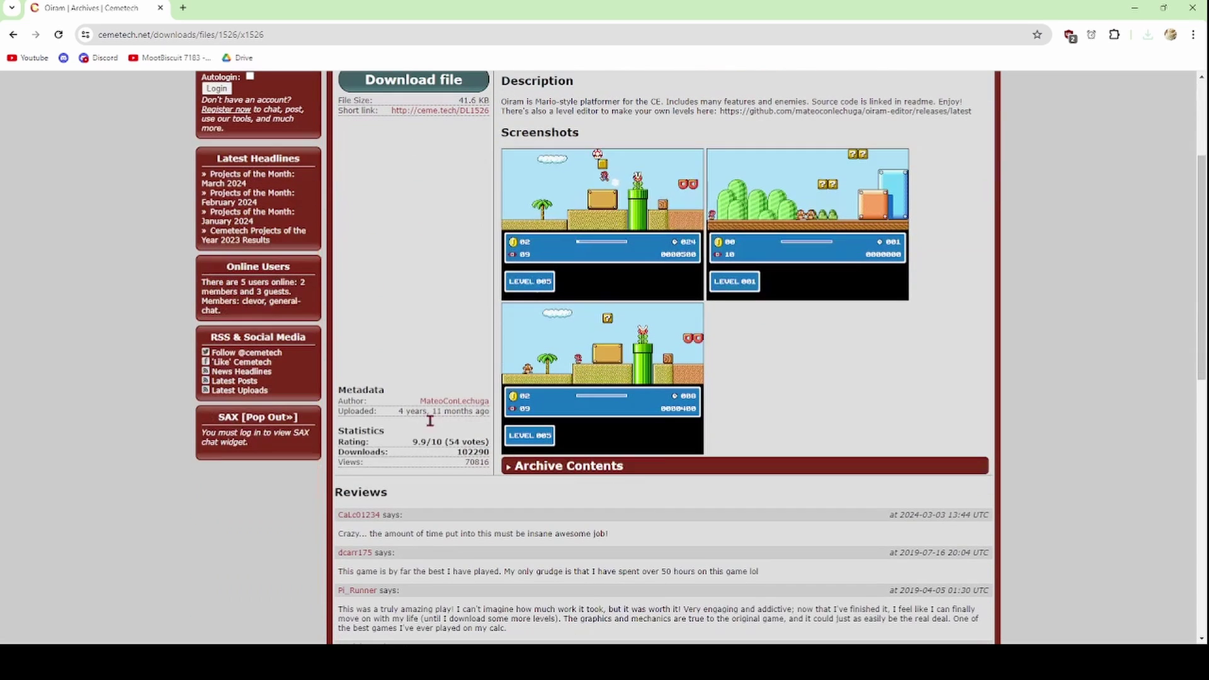
scroll(482, 490, up, 1)
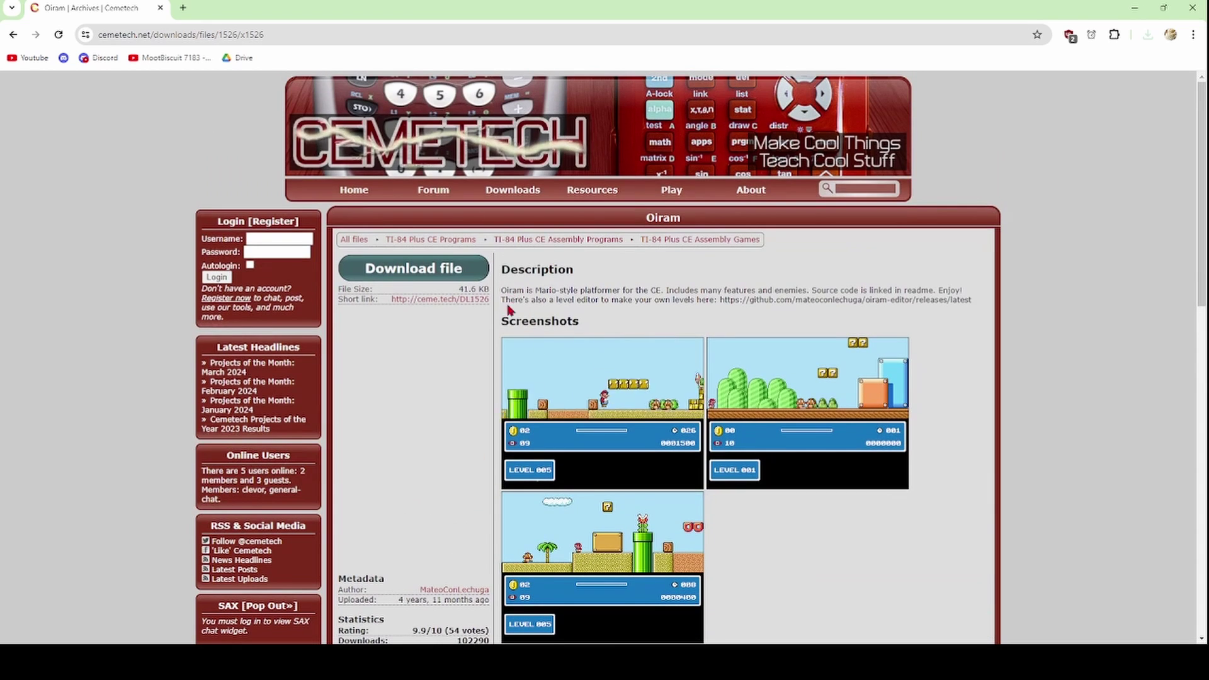
drag(502, 291, 533, 291)
click(517, 292)
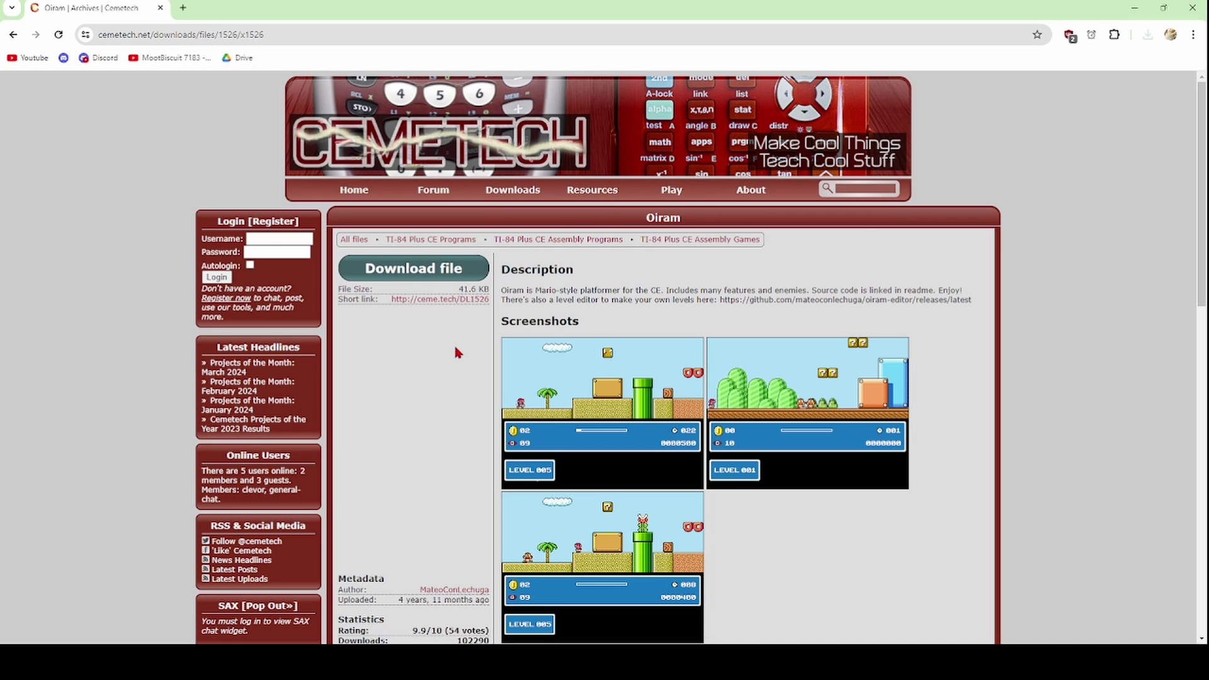
scroll(418, 359, down, 3)
scroll(418, 359, up, 3)
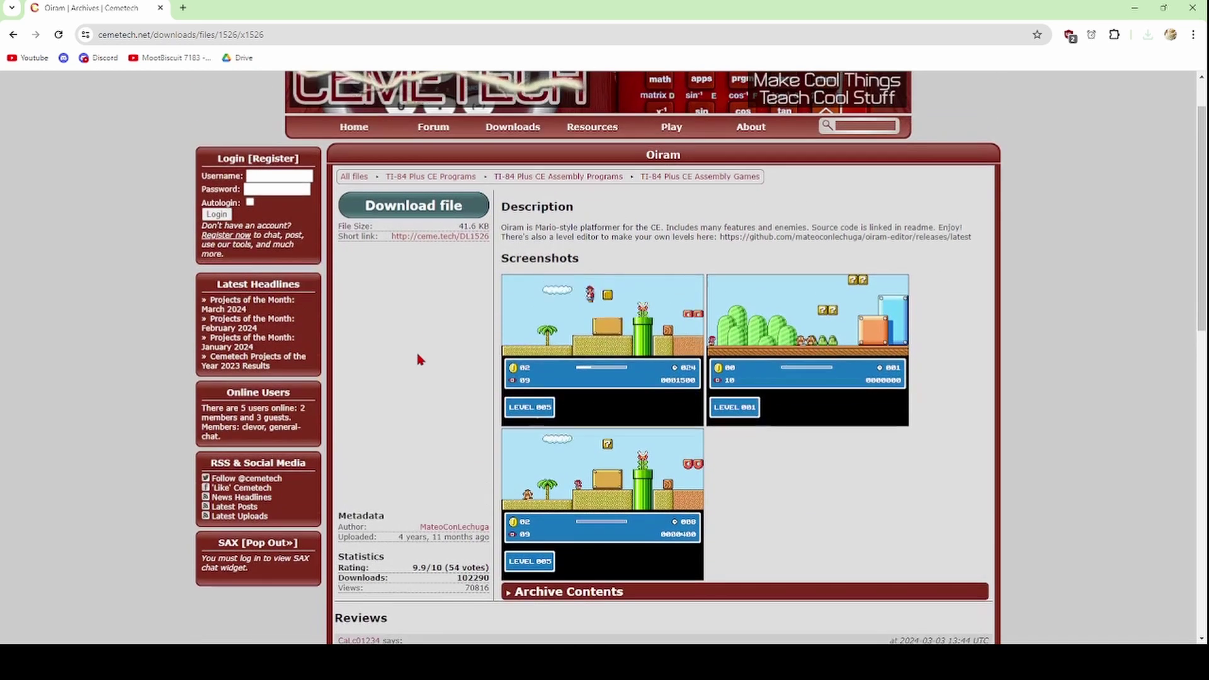
scroll(418, 357, down, 3)
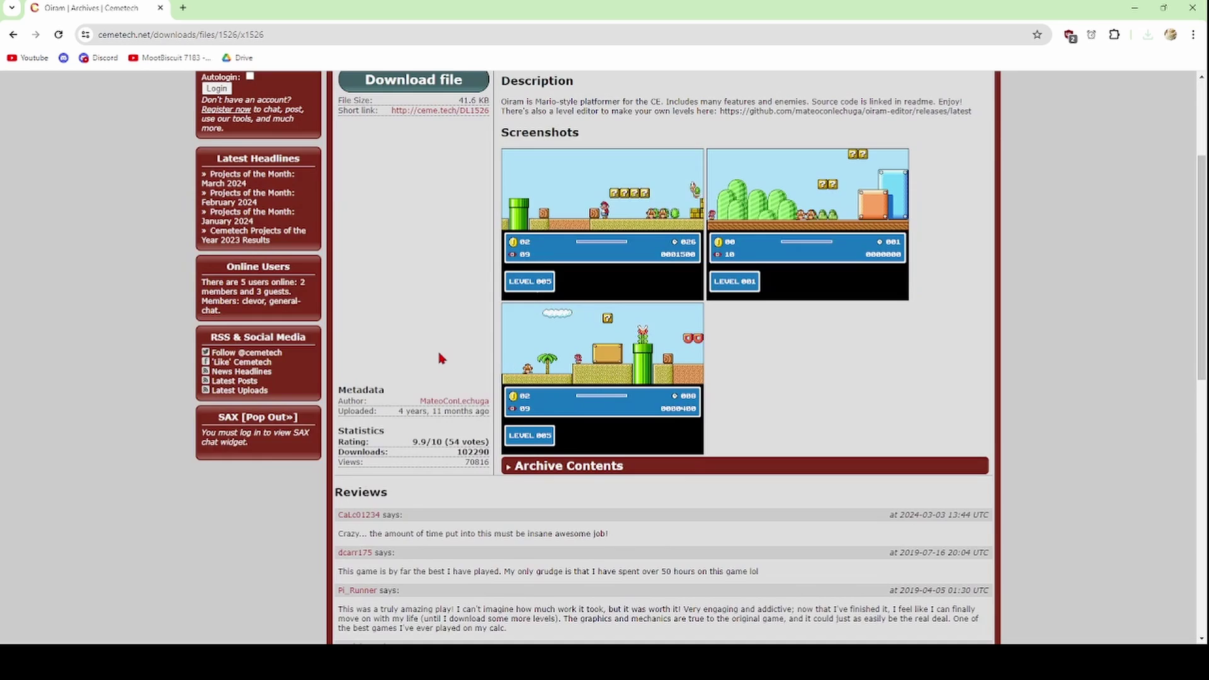
scroll(440, 354, up, 3)
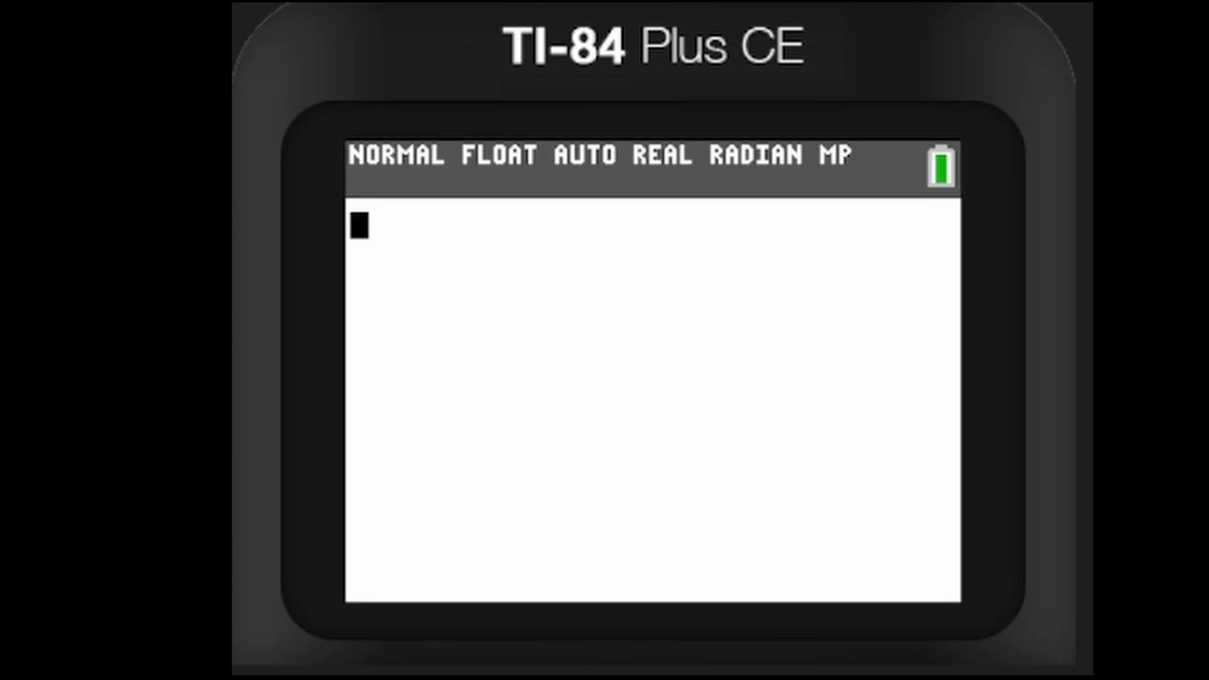
On the TI-84 Plus CE calculator, open the application list and launch Cesium.
key(a)
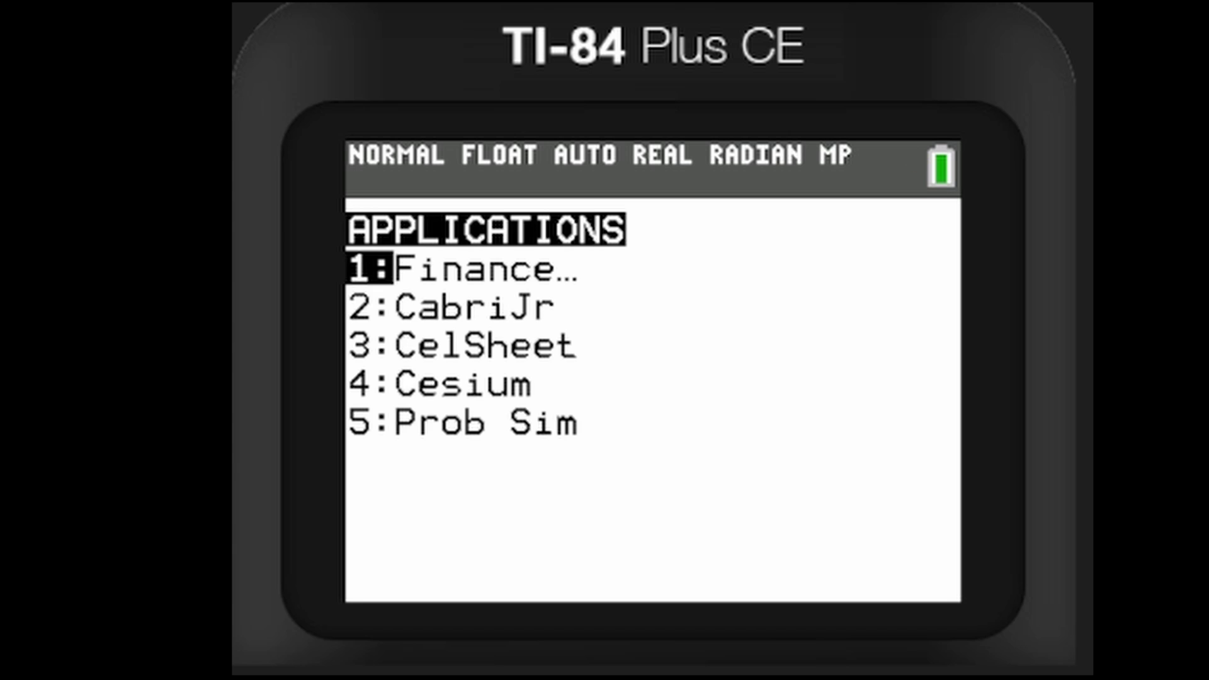
key(Down)
key(Down)
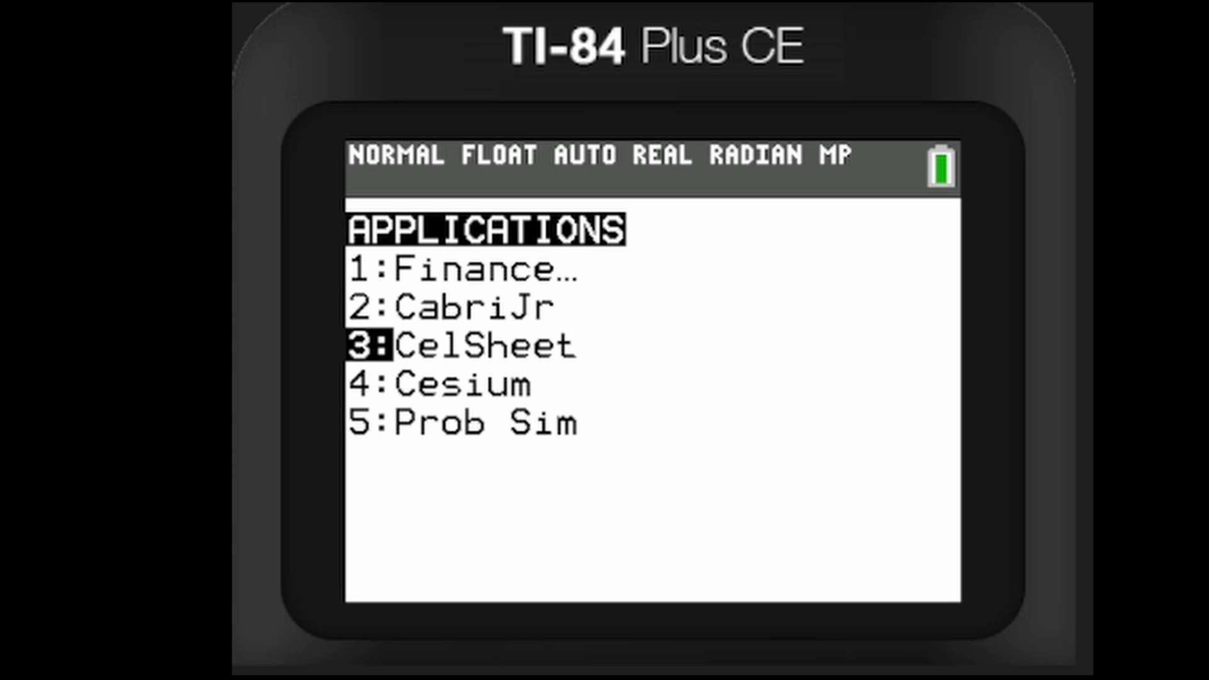
key(Down)
key(Return)
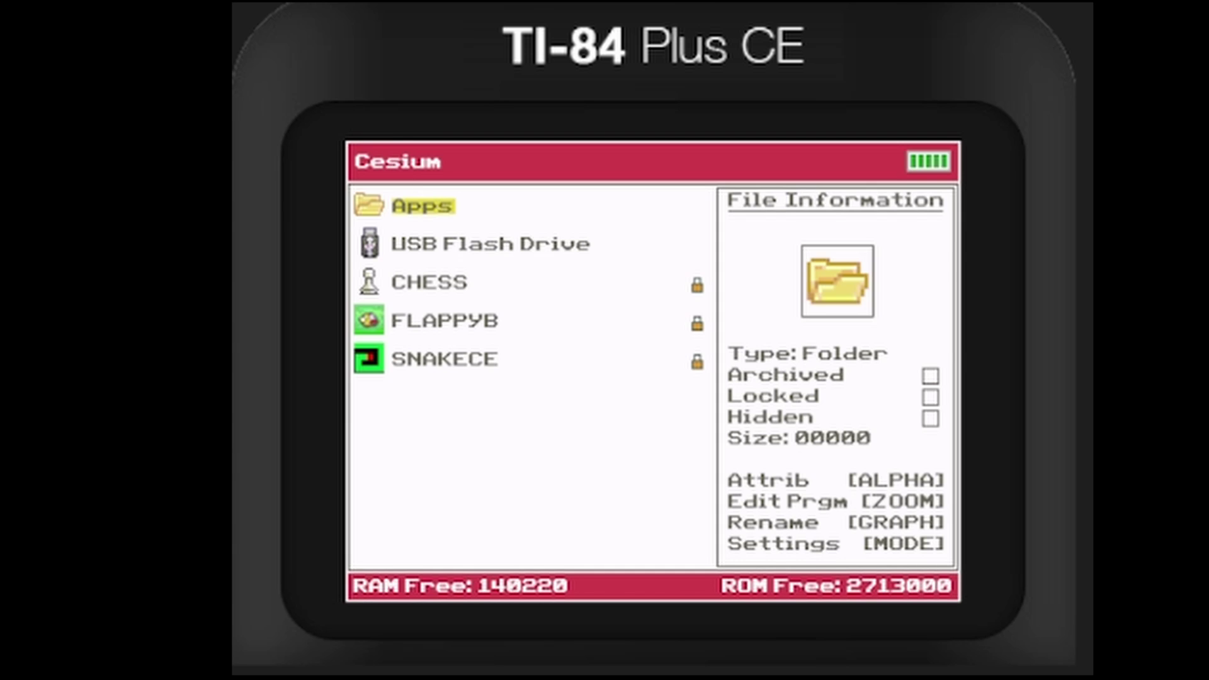
Run the CHESS program from Cesium's list and choose a new game in ChessCE.
key(Down)
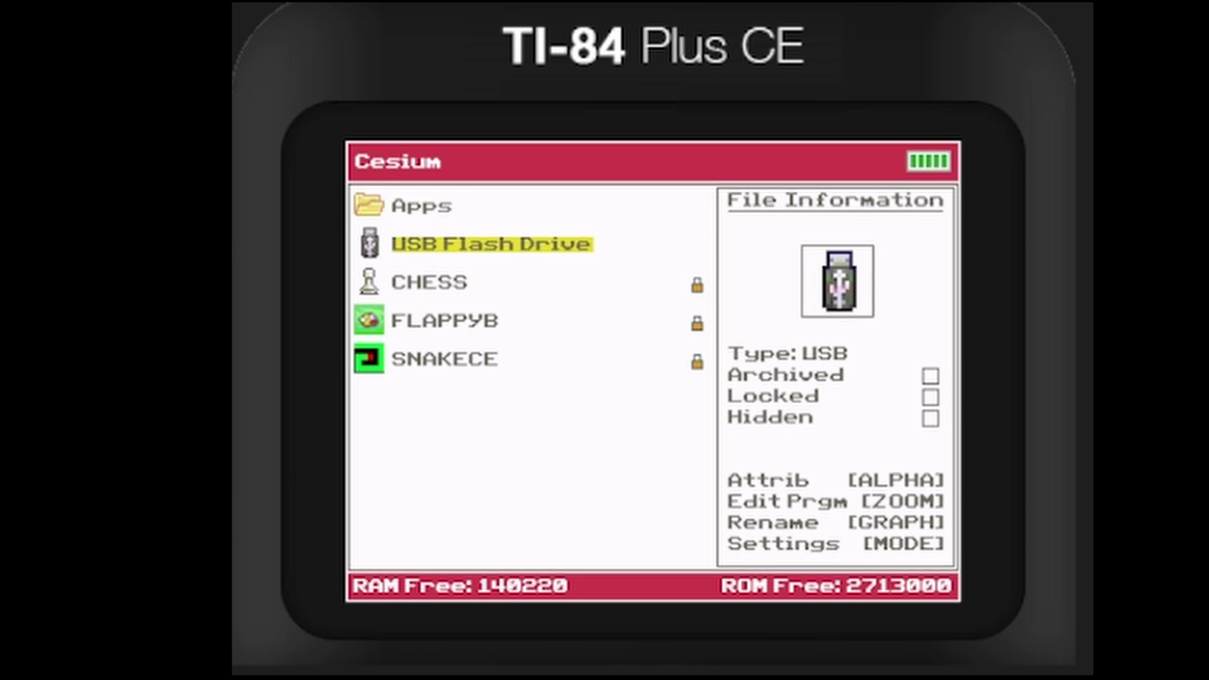
key(Down)
key(Down)
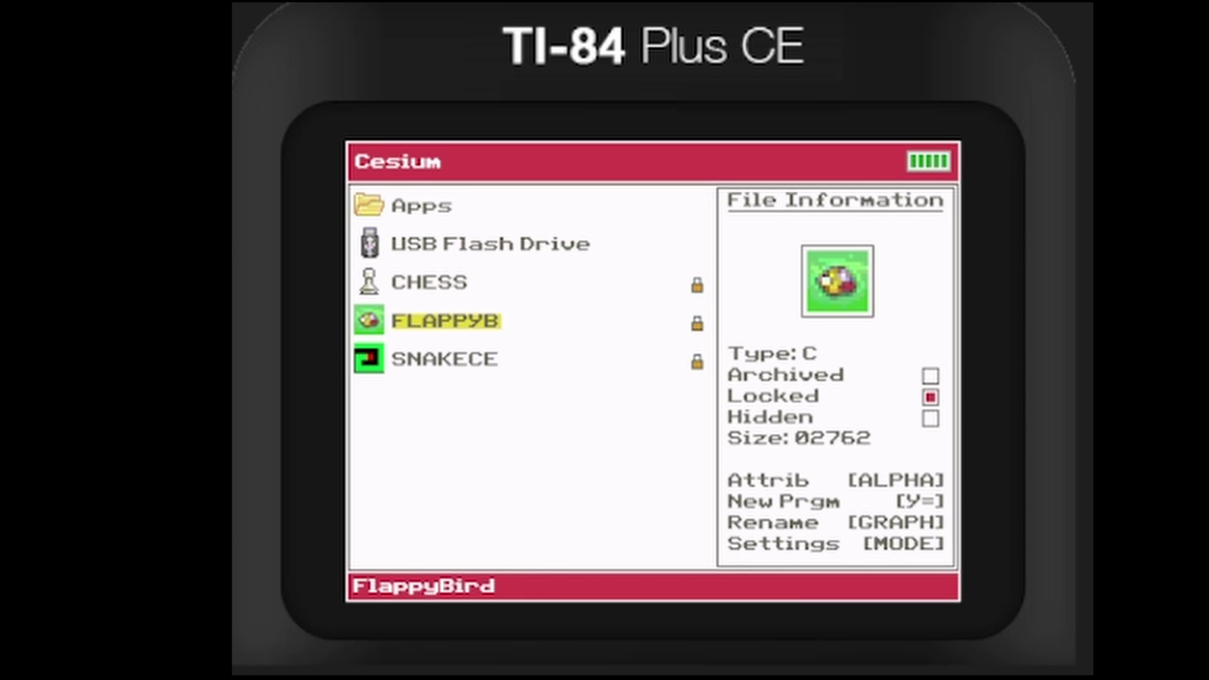
key(Up)
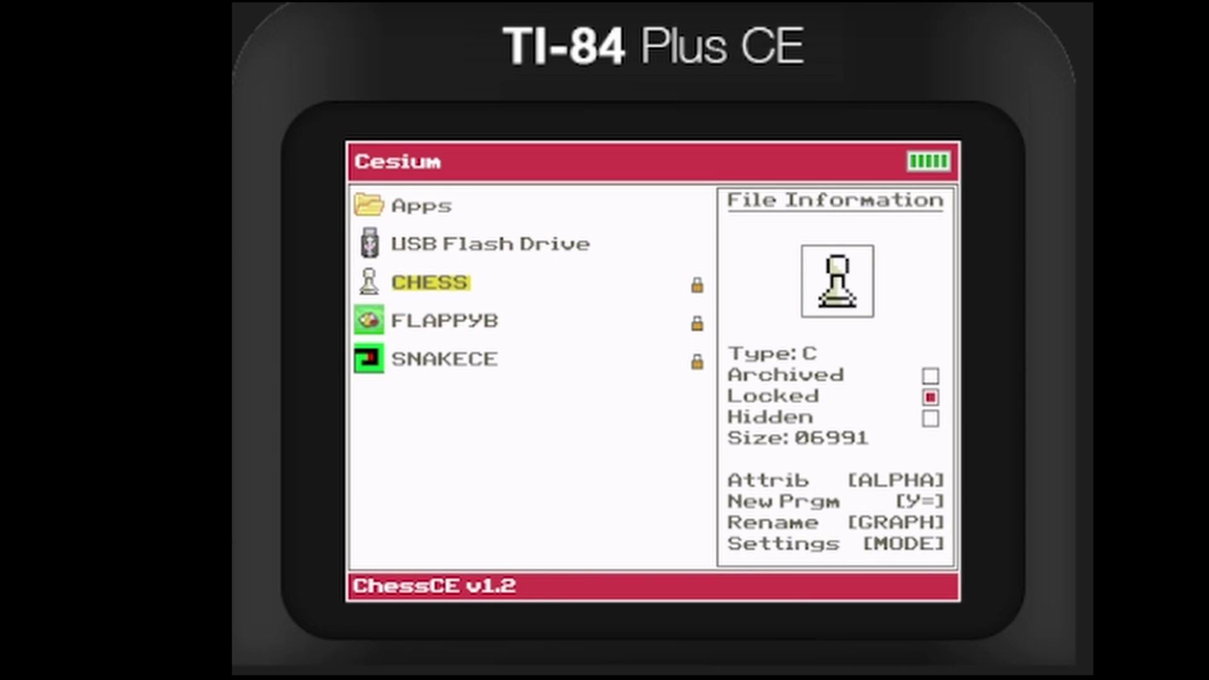
key(Return)
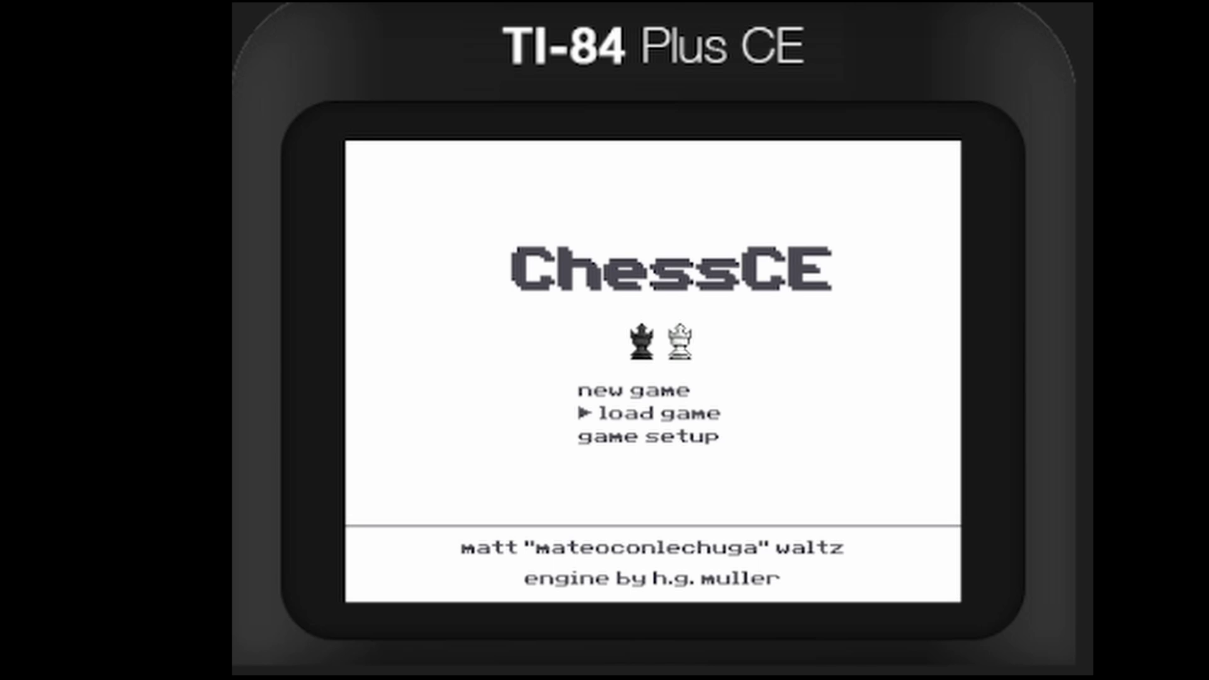
key(Down)
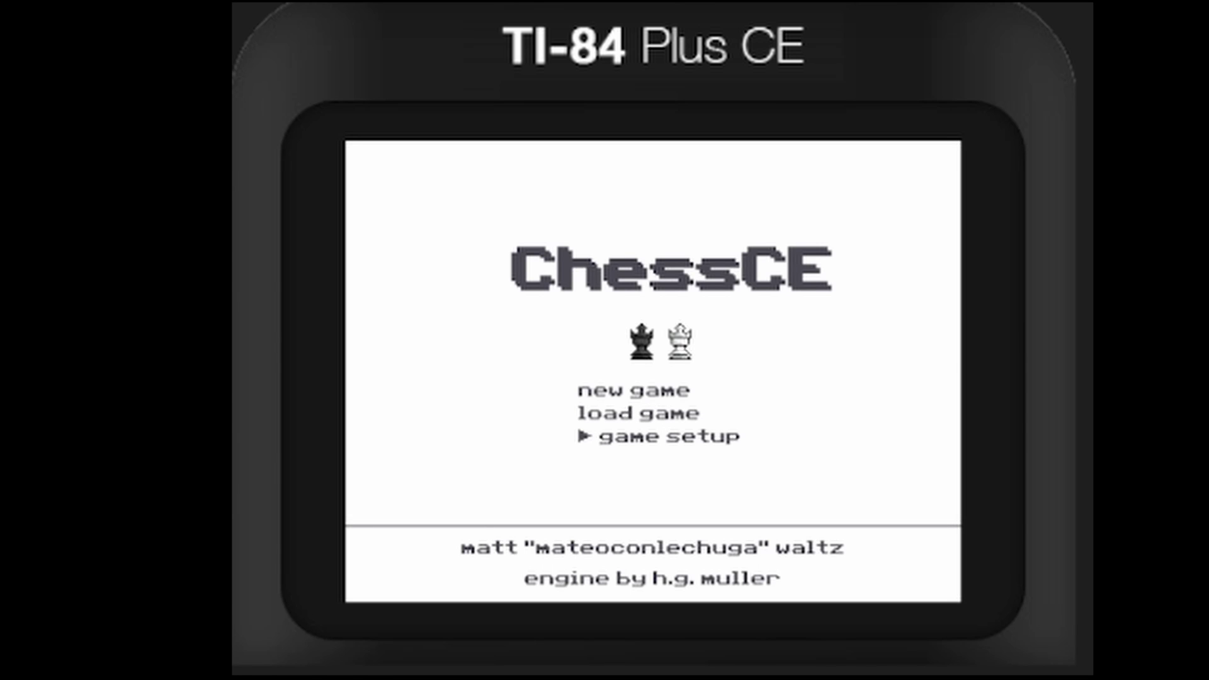
key(Up)
key(Up)
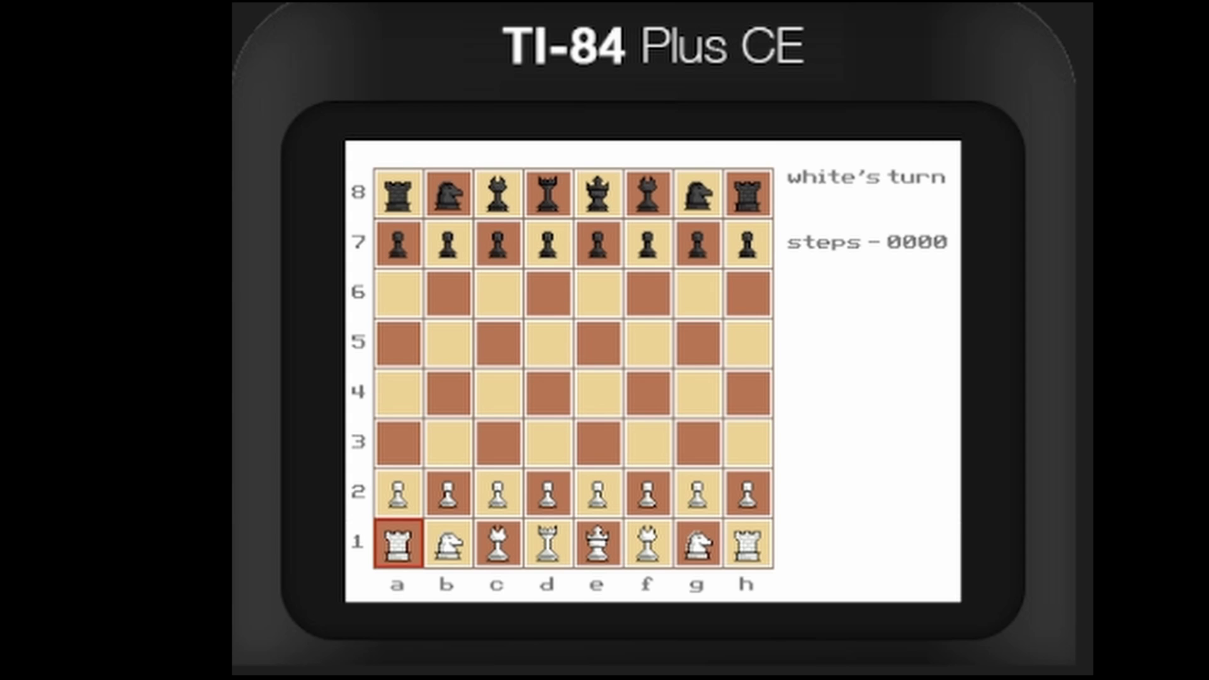
Move the white pawn from b2 to b4 on the chessboard.
key(Right)
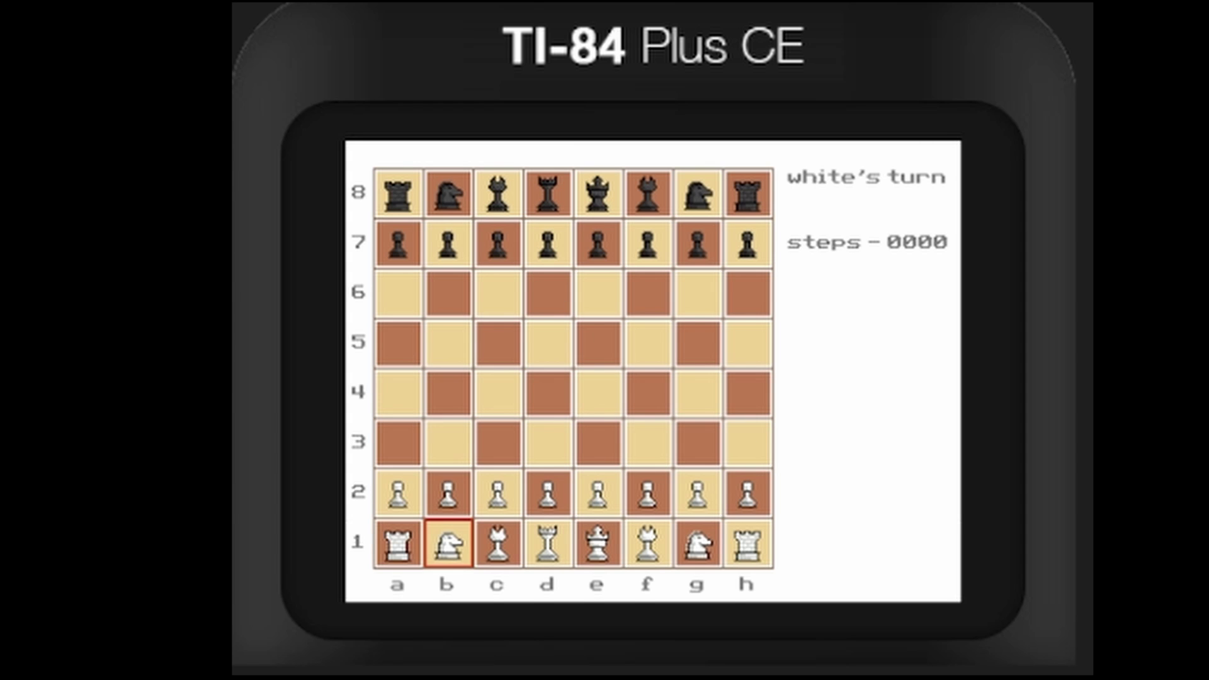
key(Up)
key(Return)
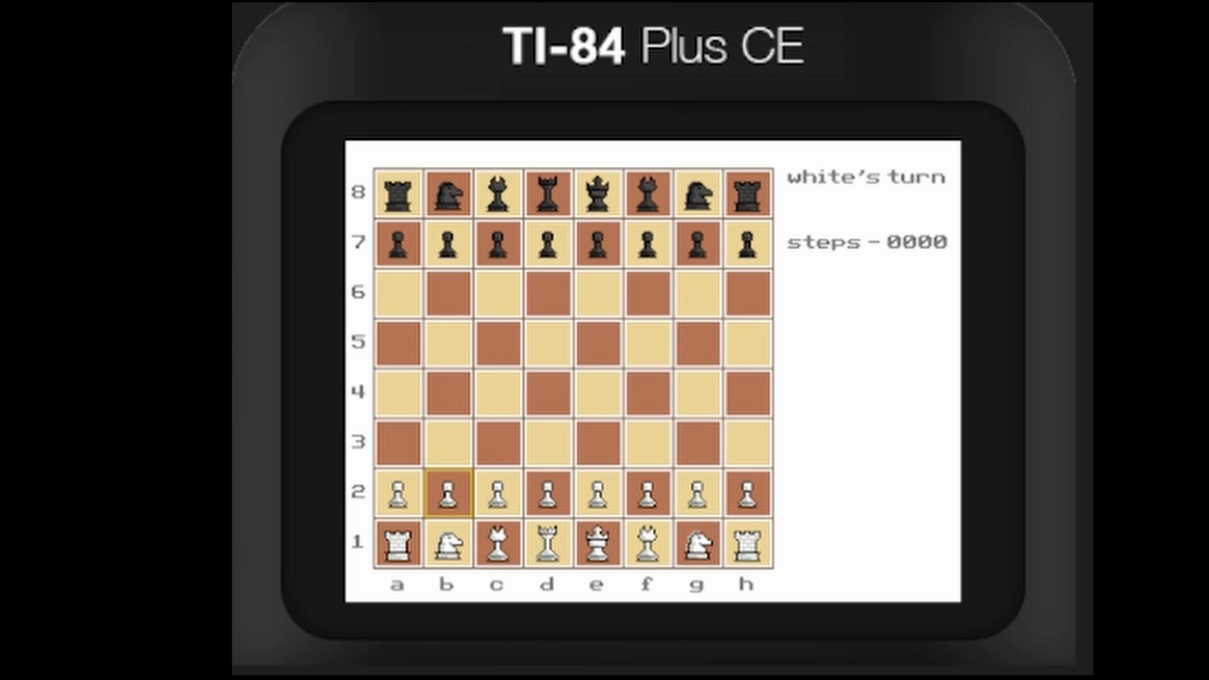
key(Up)
key(Up)
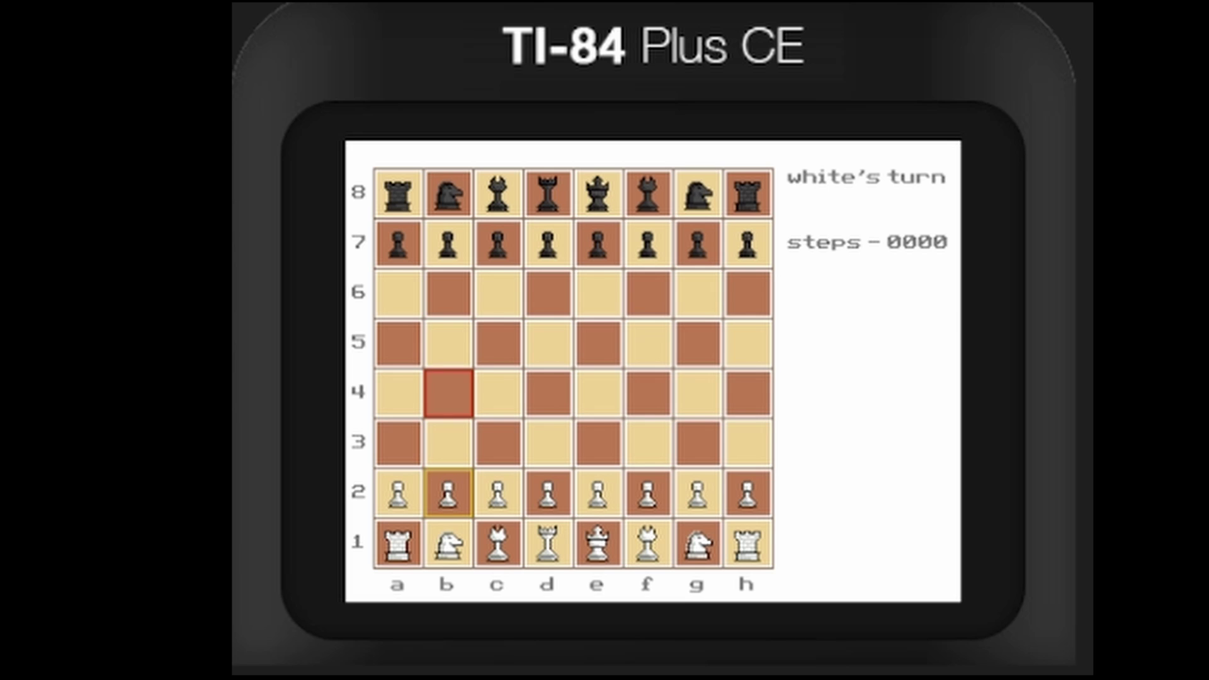
key(Return)
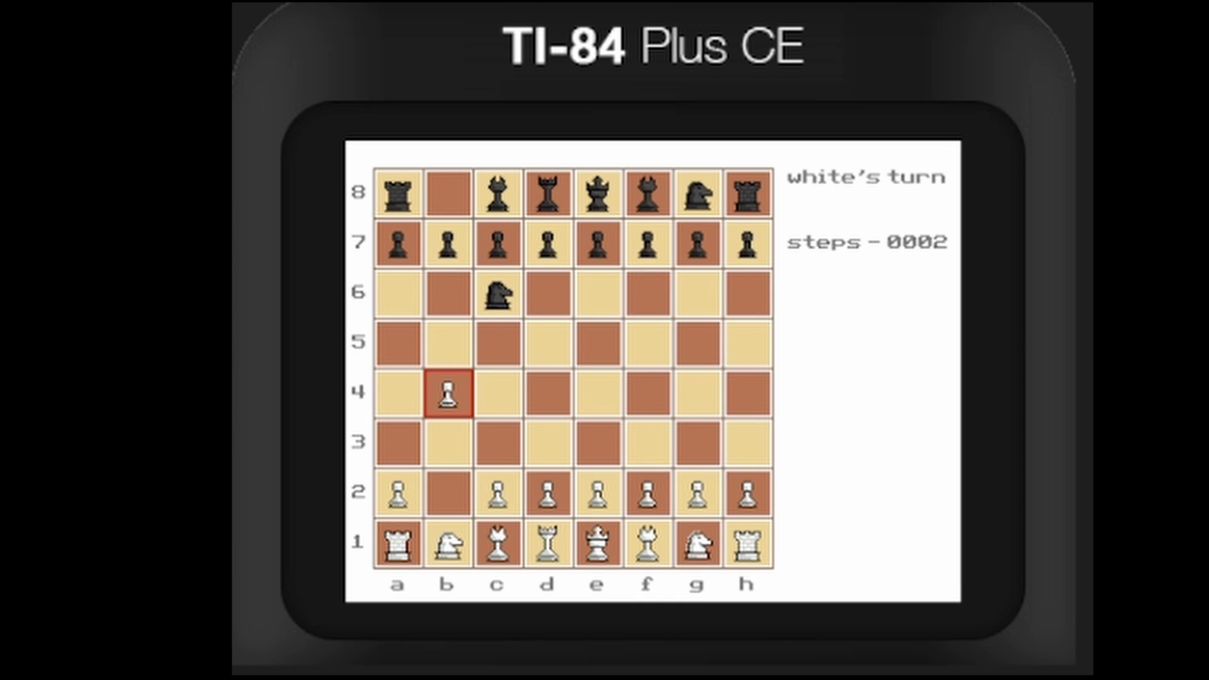
Quit ChessCE back to Cesium and highlight the FLAPPYB program in the list.
key(Escape)
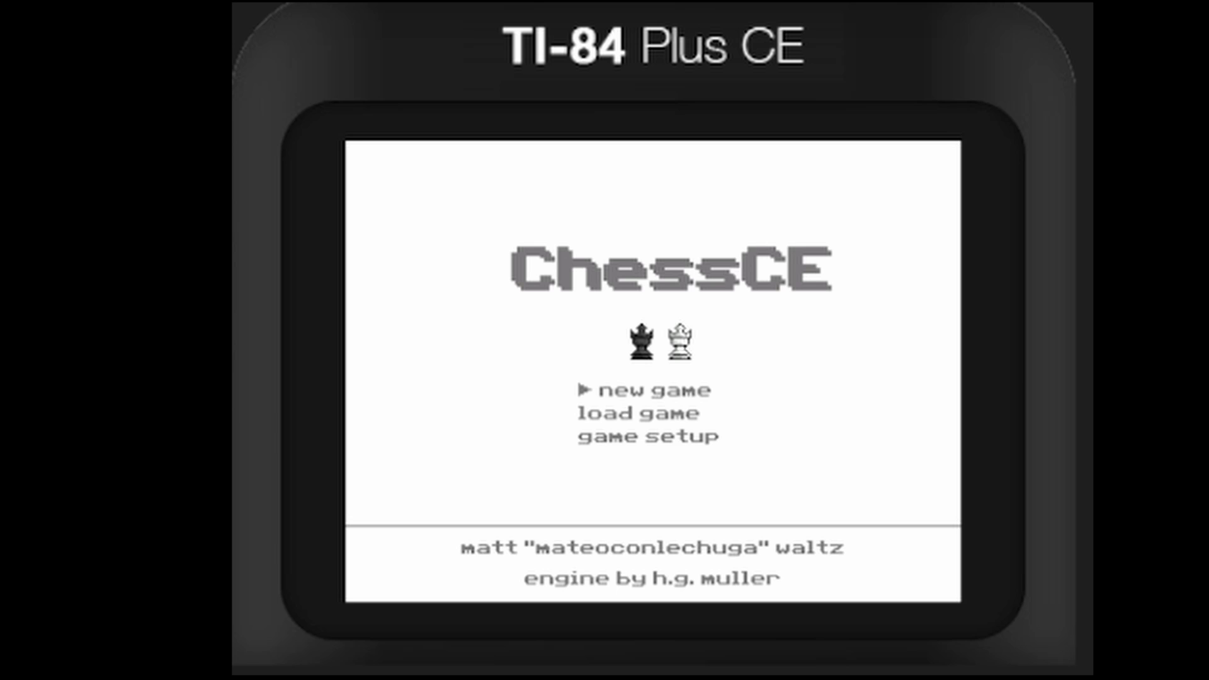
key(Escape)
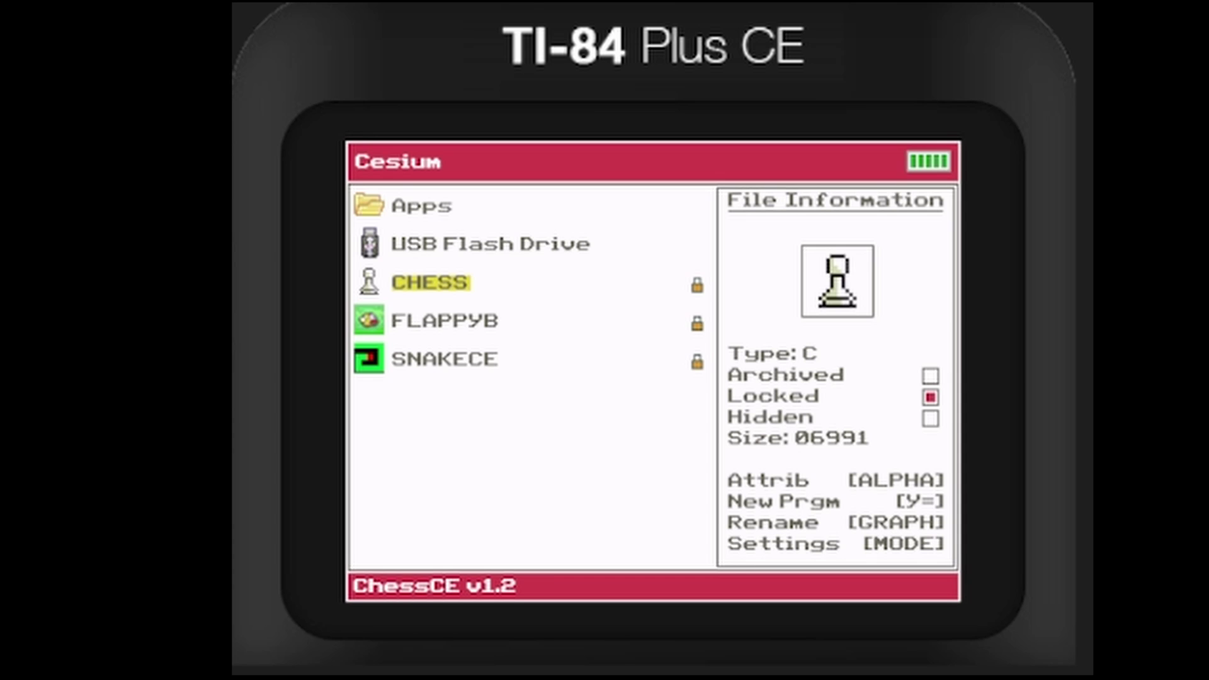
key(Down)
key(Up)
key(Down)
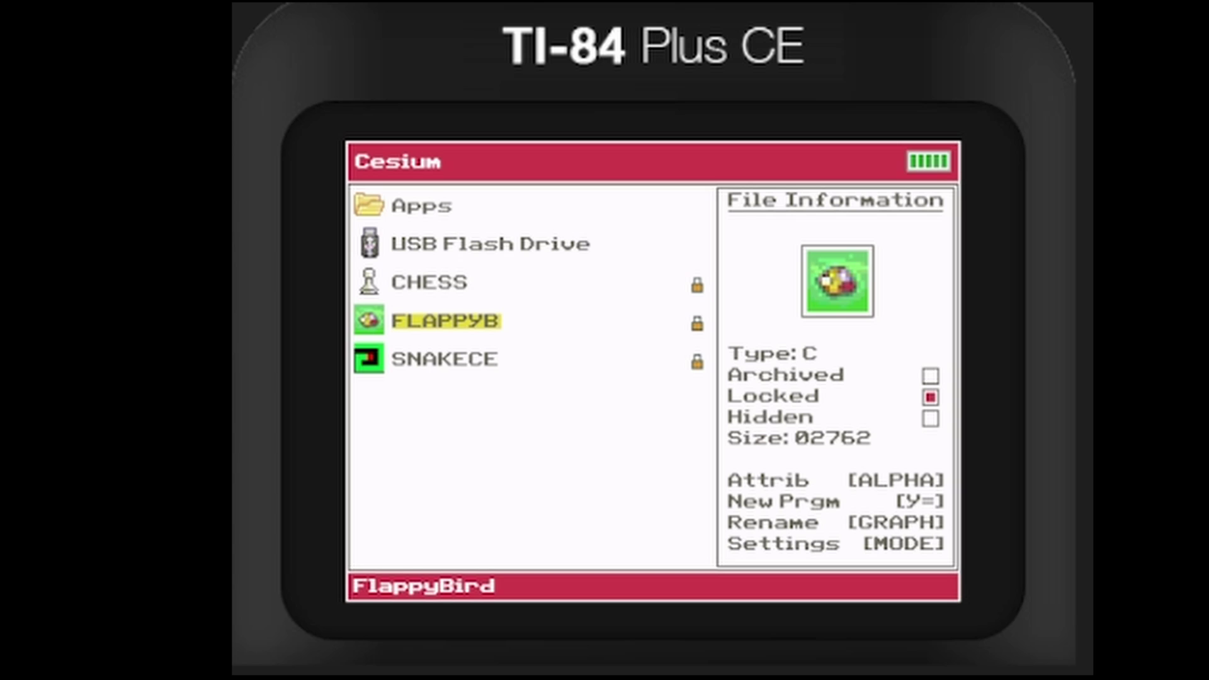
key(Up)
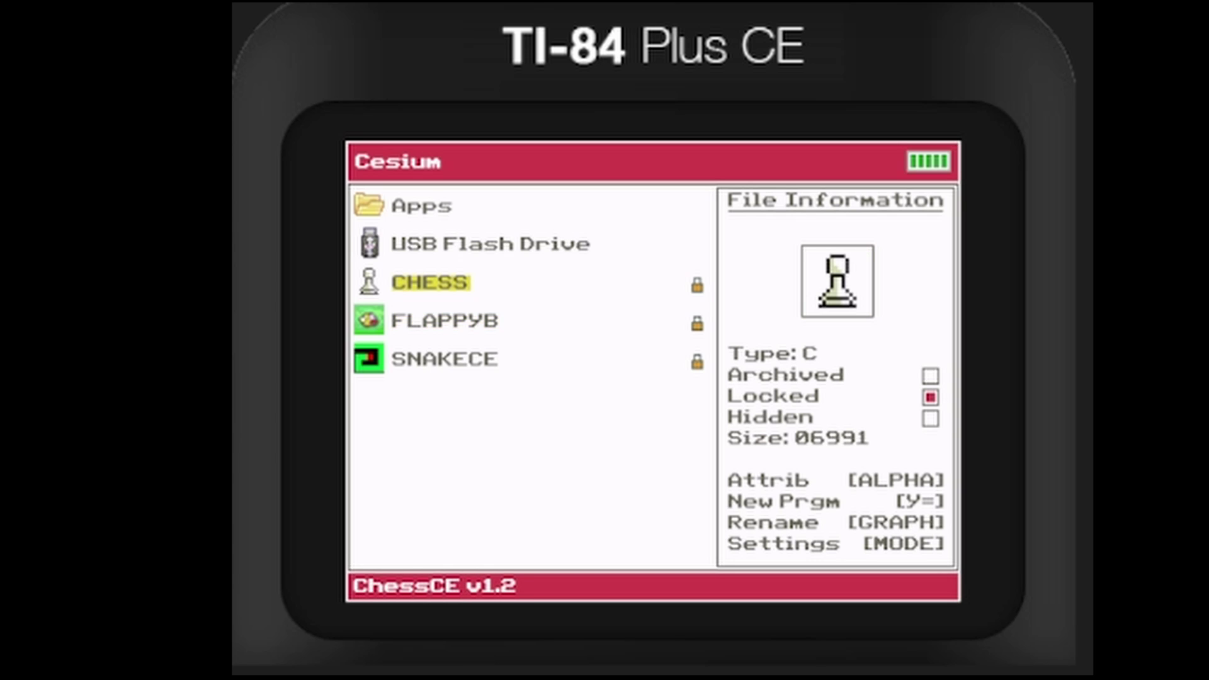
key(Down)
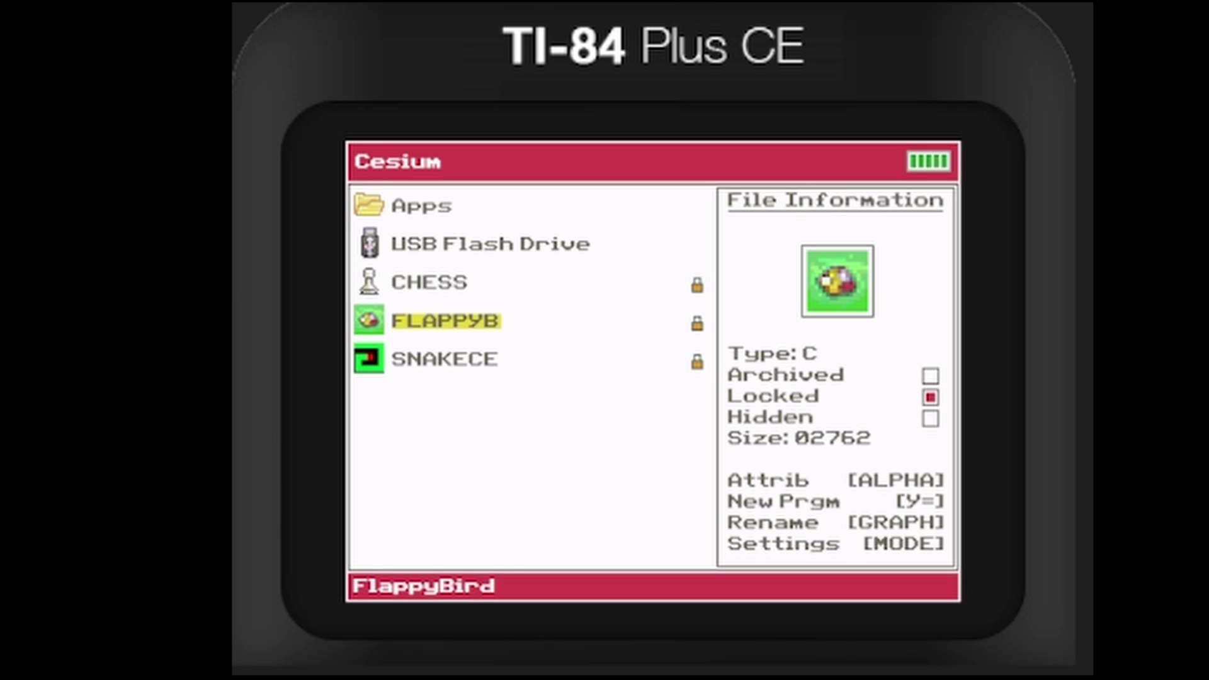
Run the FLAPPYB program from Cesium's list and start a round of FlappyBird.
key(Return)
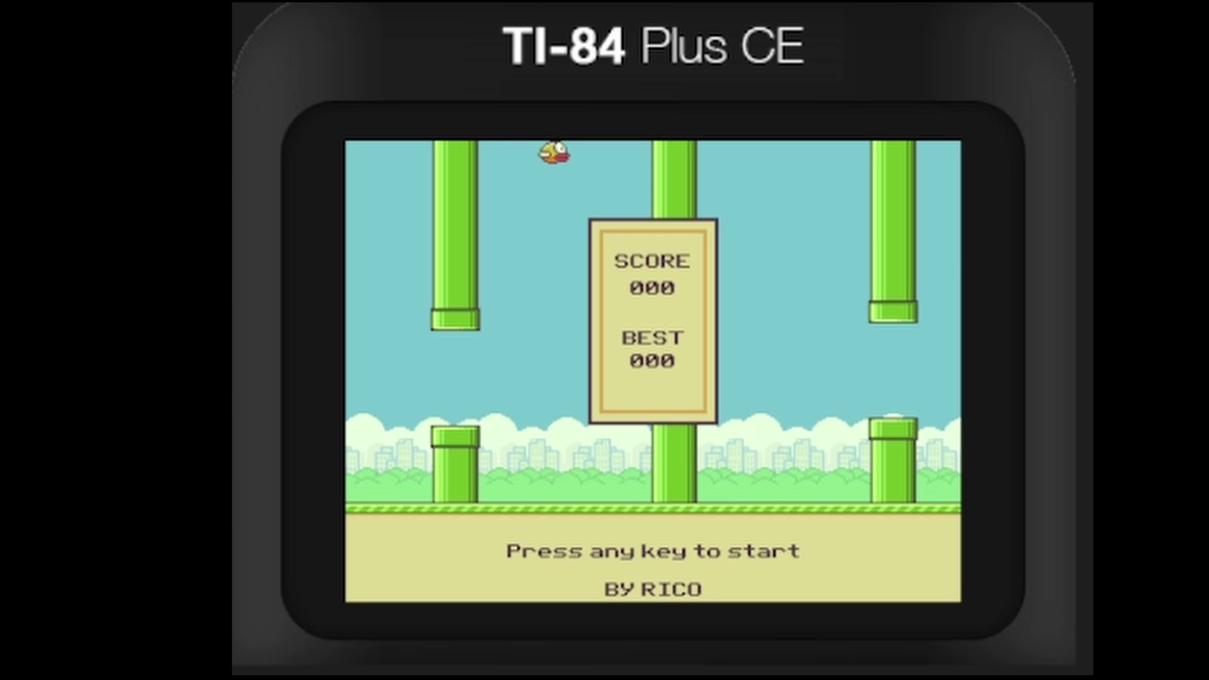
key(Return)
key(Return)
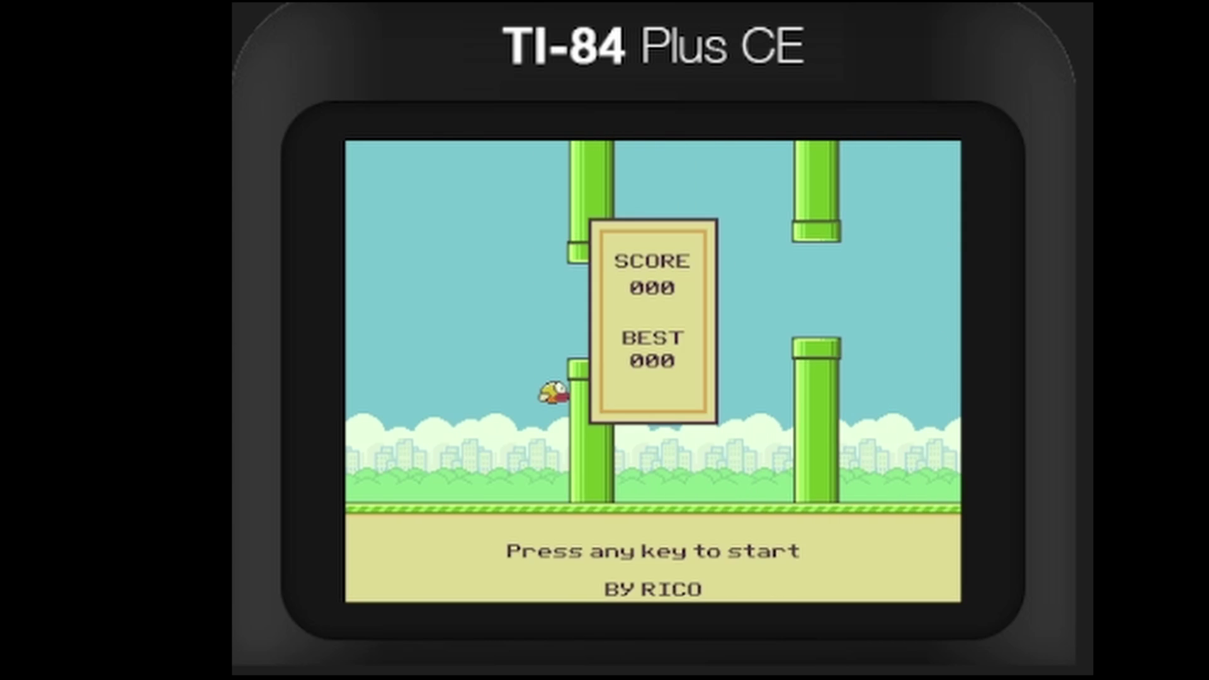
Restart FlappyBird and keep the bird flapping in the air as the pipes approach.
key(Return)
key(Return)
key(Return)
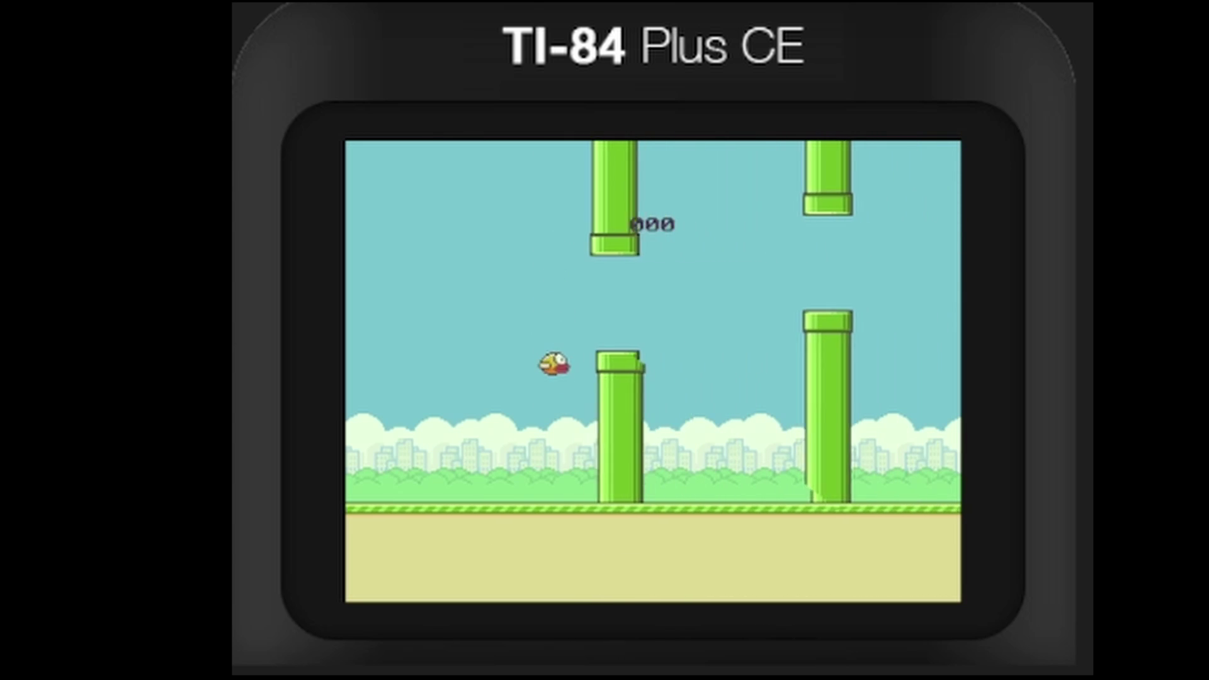
key(Return)
key(Return)
key(Return)
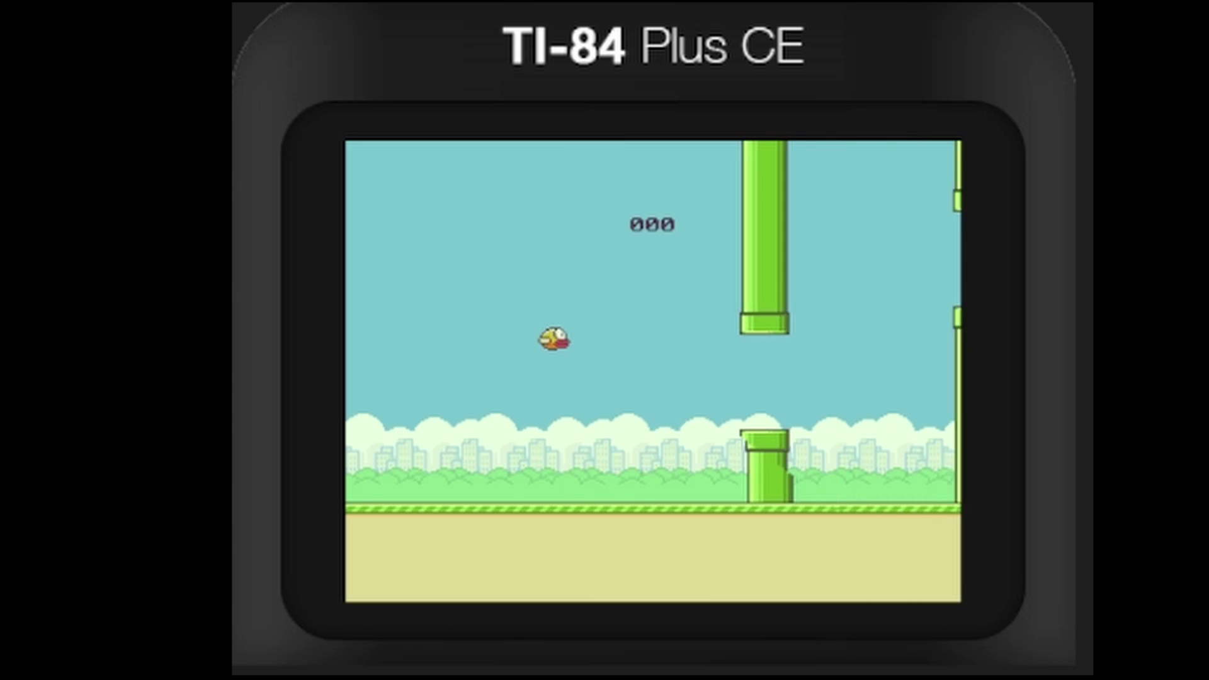
key(Return)
key(Return)
key(Return)
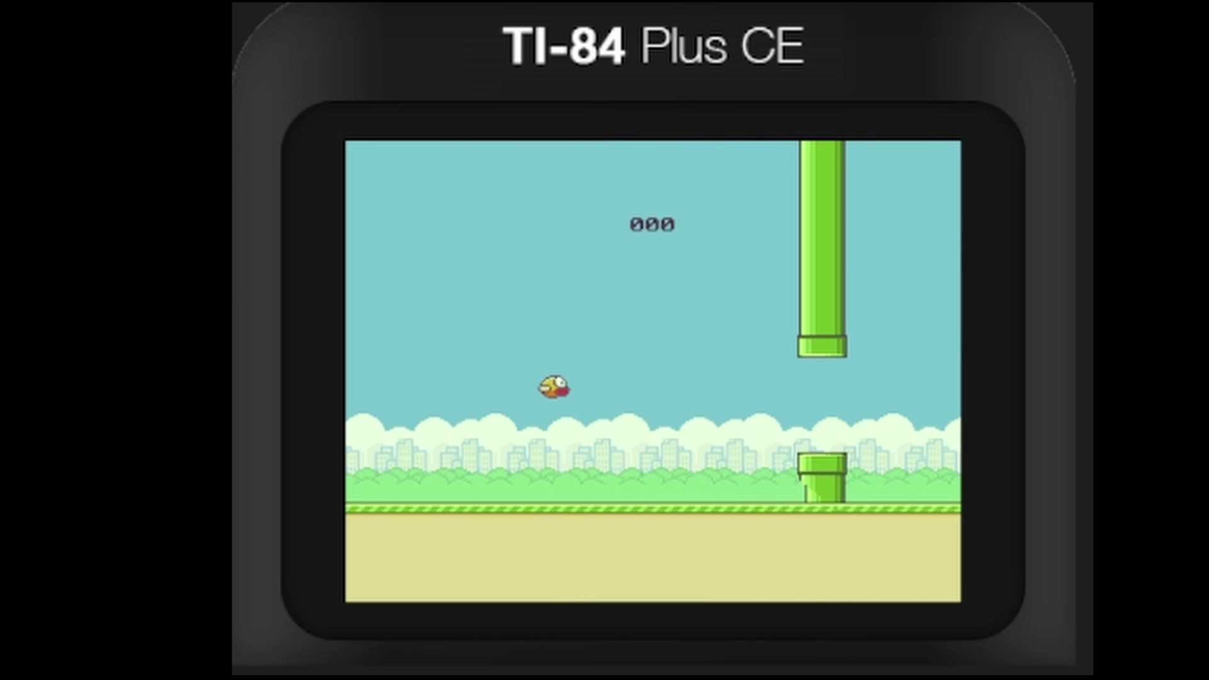
key(Return)
key(Return)
key(Return)
key(Return)
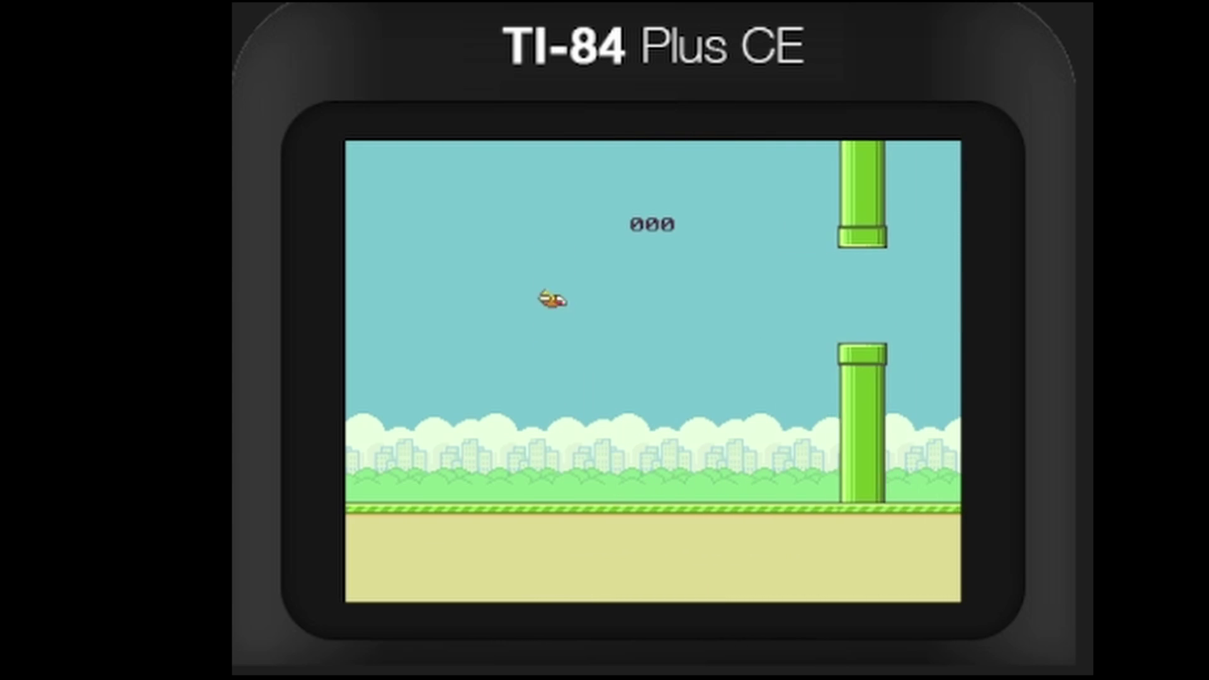
key(Return)
key(Return)
key(Return)
key(Return)
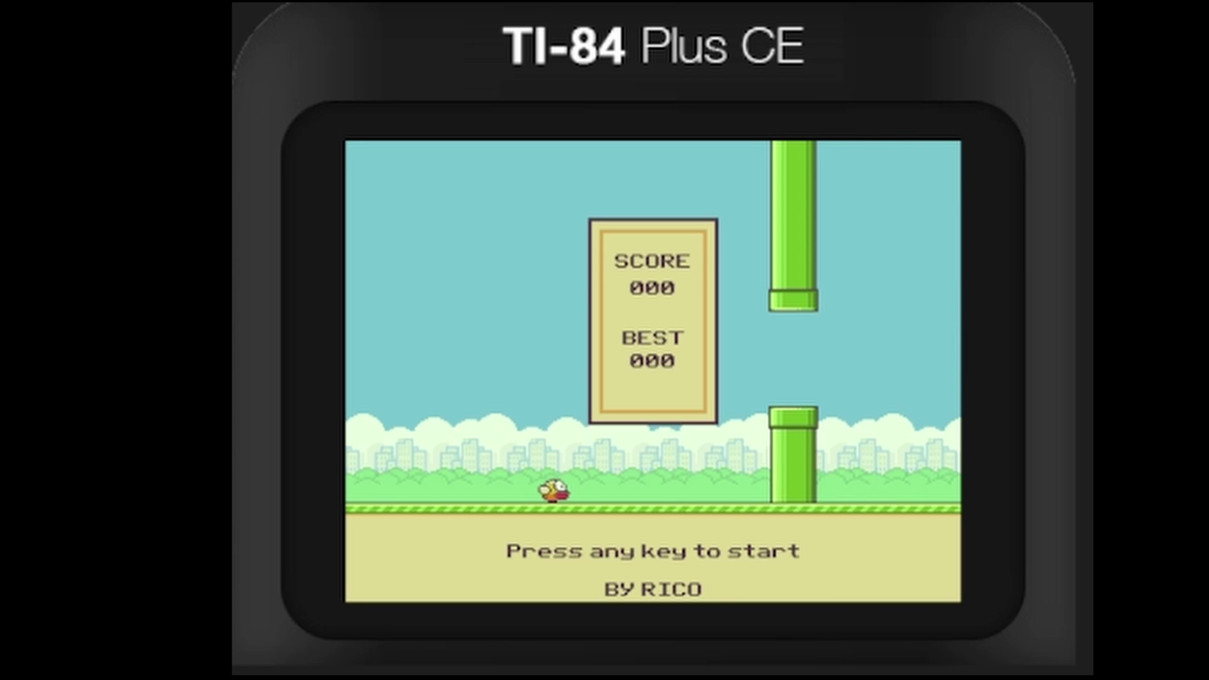
Start another FlappyBird round and fly the bird through the gap in the first pipe.
key(Return)
key(Return)
key(Return)
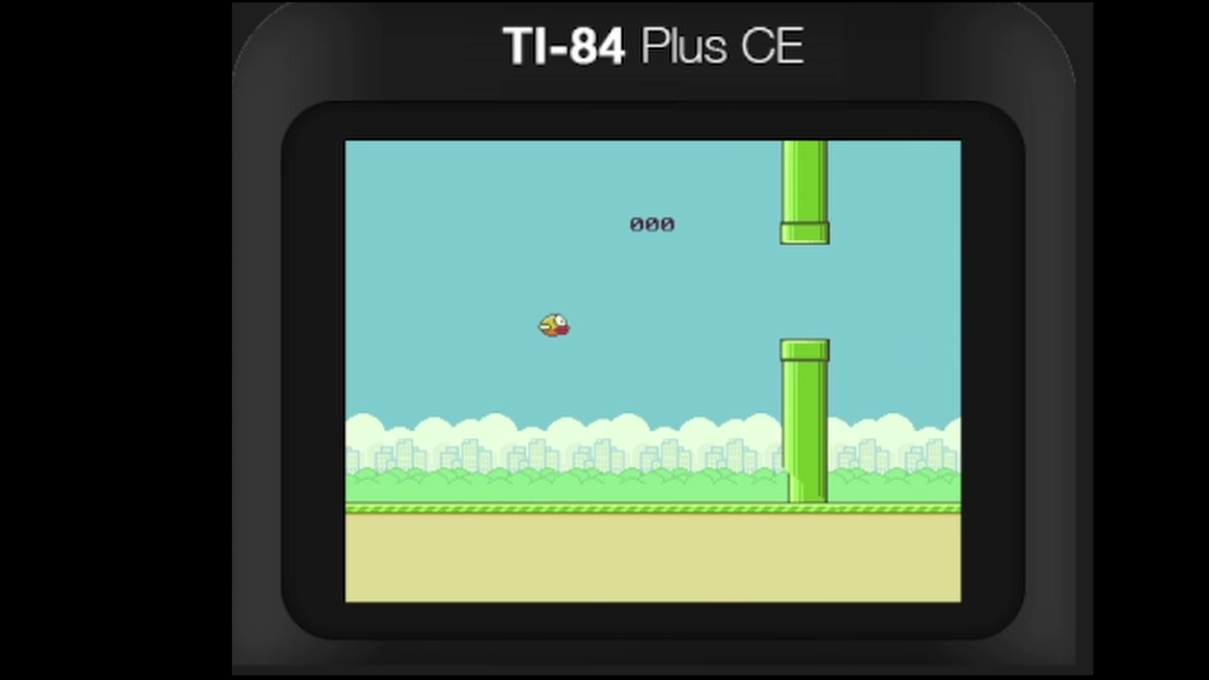
key(Return)
key(Return)
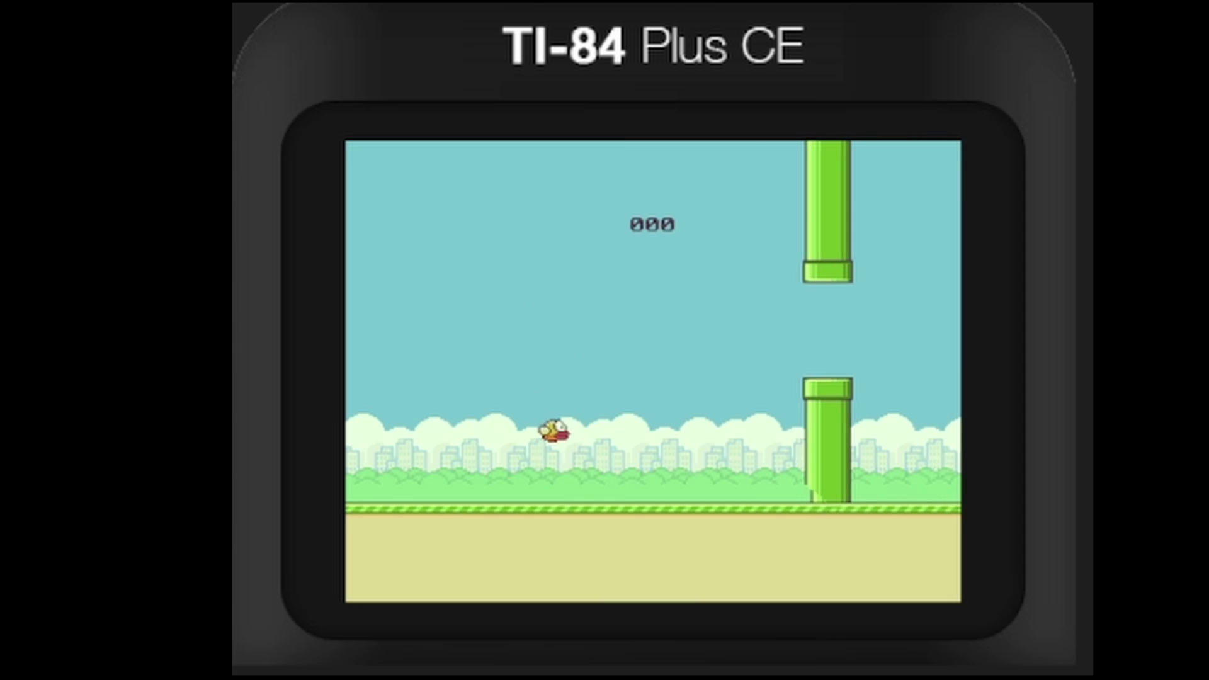
key(Return)
key(Return)
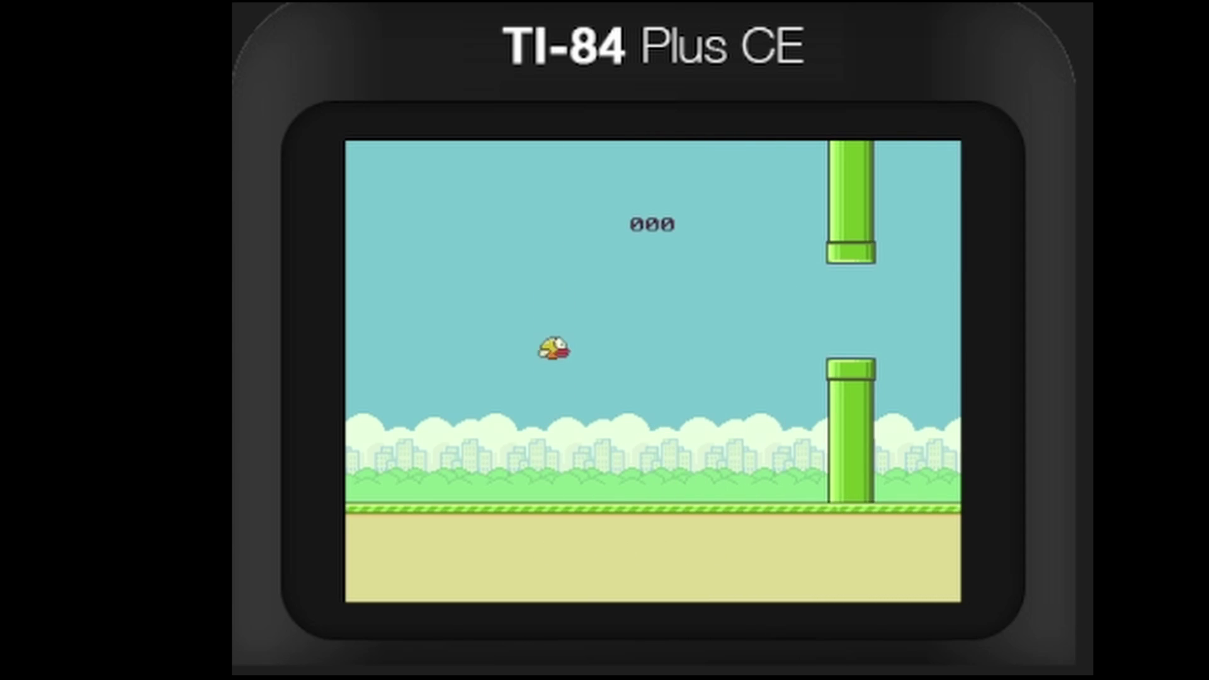
key(Return)
key(Return)
key(Return)
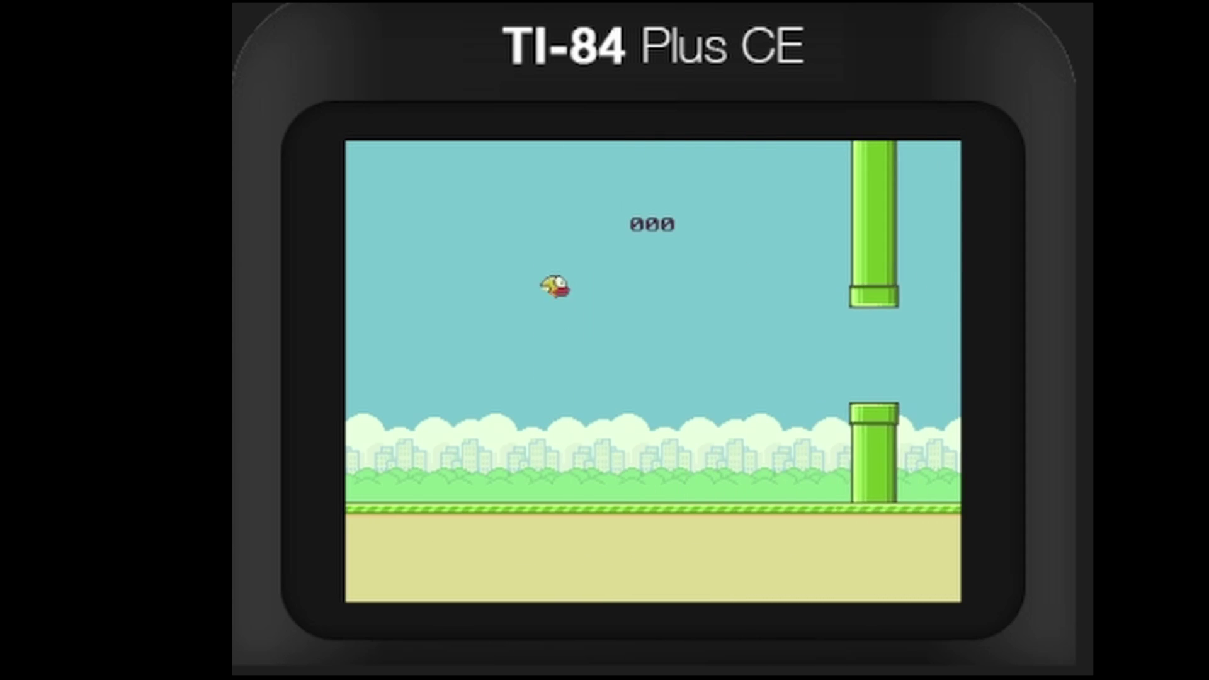
key(Return)
key(Return)
key(Return)
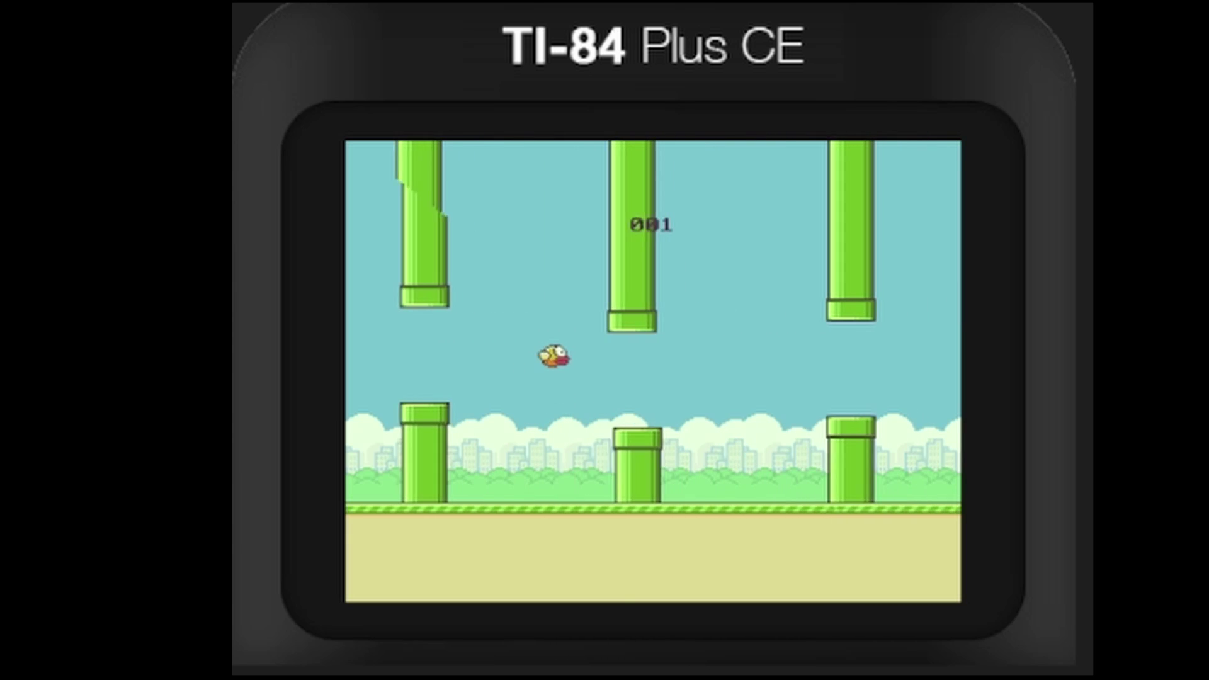
key(Return)
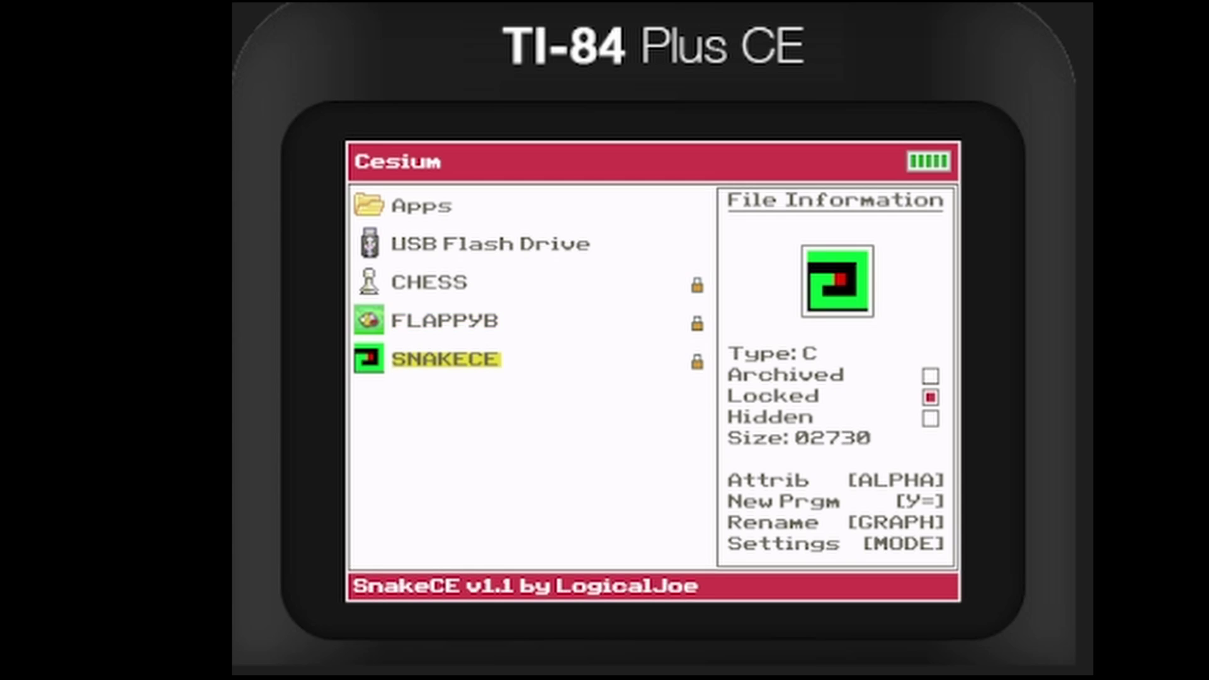
Run the SNAKECE program from Cesium's list and set the snake colour to 233.
key(Return)
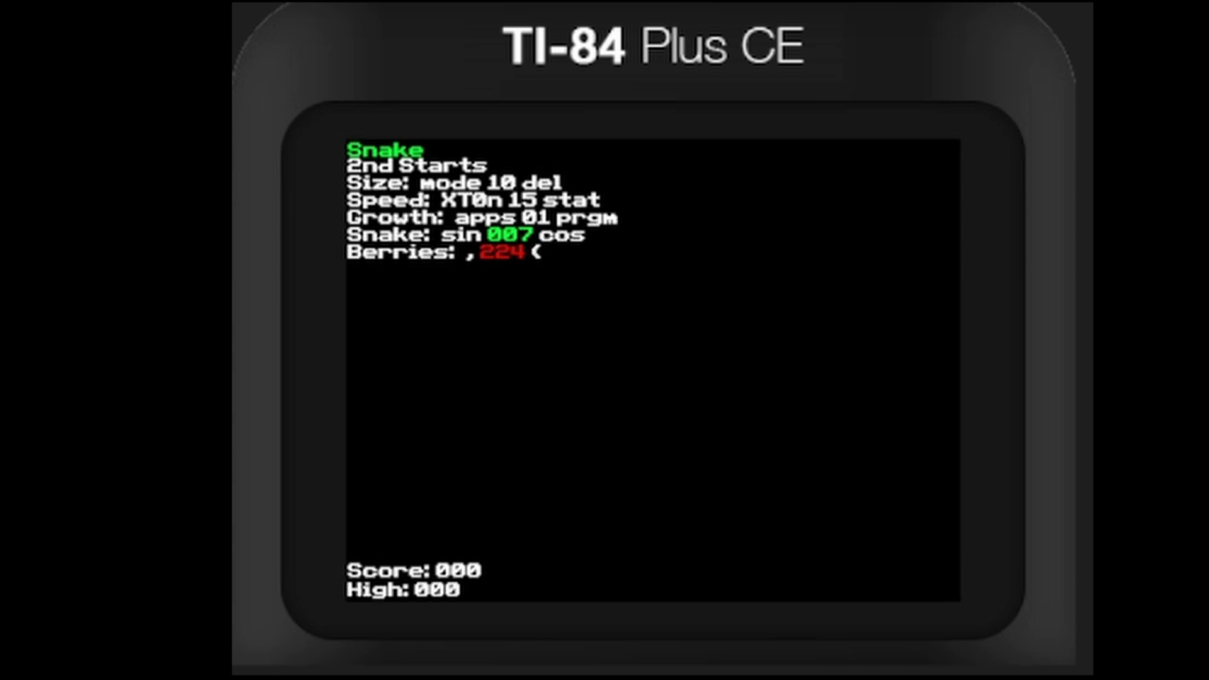
key(s)
key(s)
key(s)
key(s)
key(s)
key(s)
key(s)
key(s)
key(s)
key(s)
key(s)
key(s)
key(s)
key(s)
key(s)
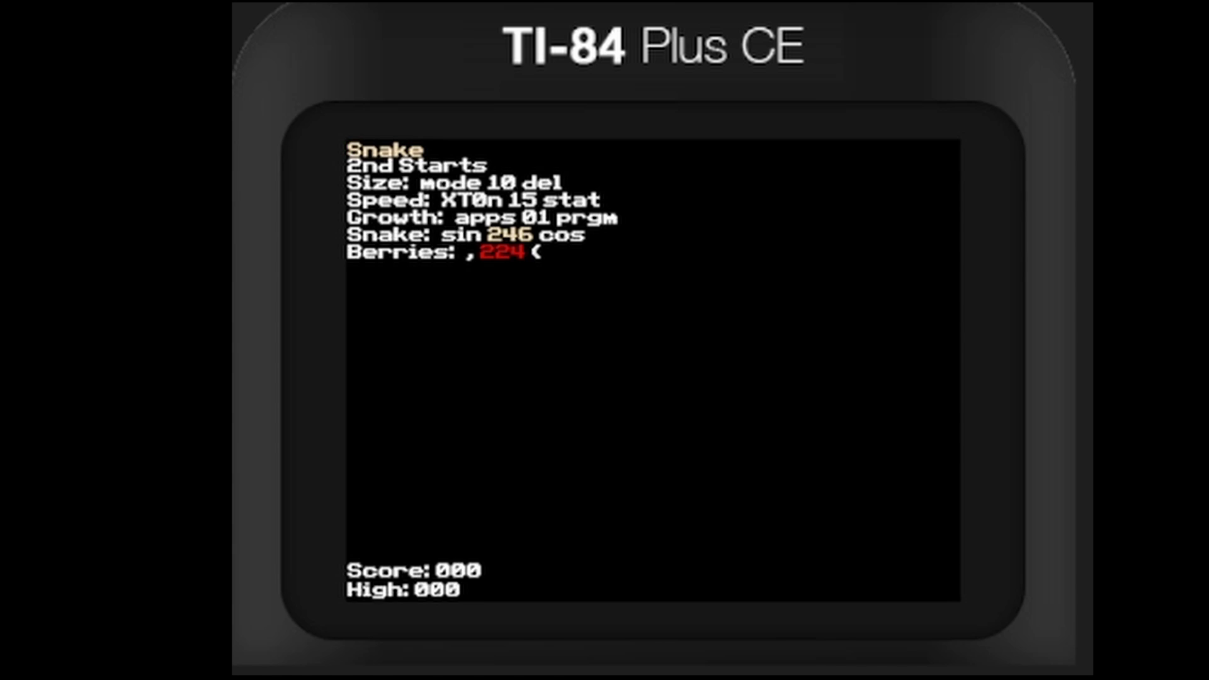
key(s)
key(s)
key(s)
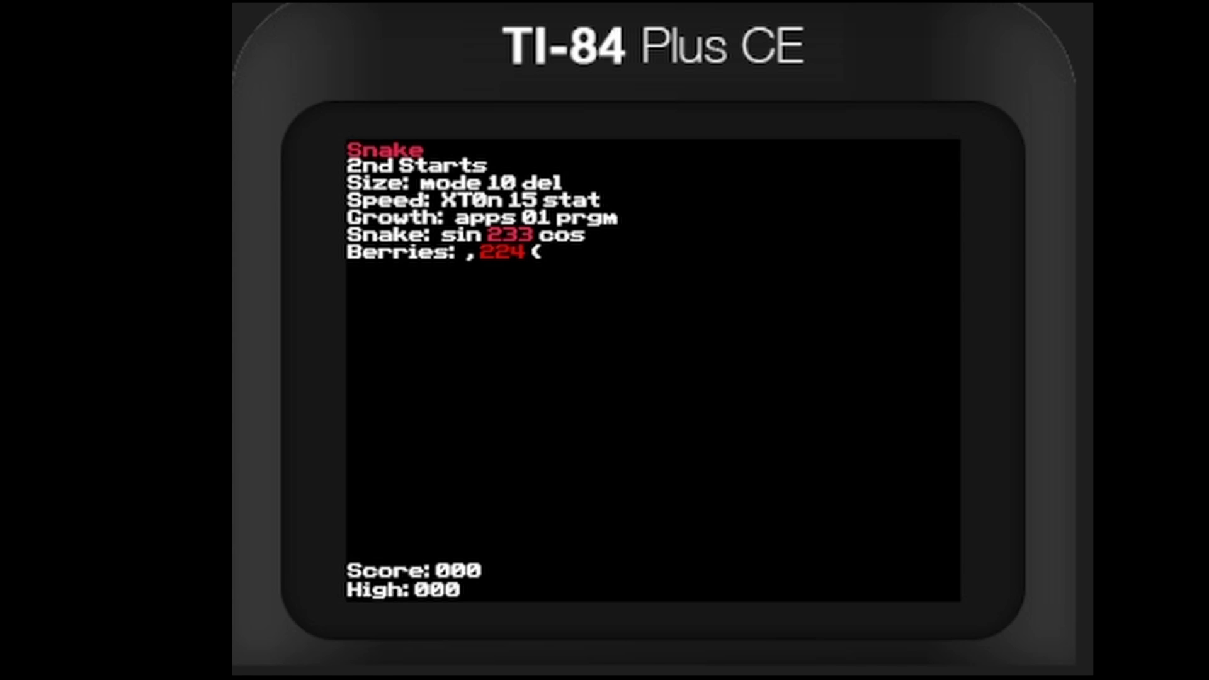
Set the berries colour to 254 in the Snake options.
key(parenleft)
key(parenleft)
key(parenleft)
key(parenleft)
key(parenleft)
key(parenleft)
key(parenleft)
key(parenleft)
key(parenleft)
key(parenleft)
key(parenleft)
key(parenleft)
key(parenleft)
key(parenleft)
key(parenleft)
key(parenleft)
key(parenleft)
key(parenleft)
key(parenleft)
key(parenleft)
key(parenleft)
key(parenleft)
key(parenleft)
key(parenleft)
key(parenleft)
key(parenleft)
key(parenleft)
key(parenleft)
key(parenleft)
key(parenleft)
Set the Snake size to 14 and start the game.
key(Home)
key(Home)
key(Home)
key(Home)
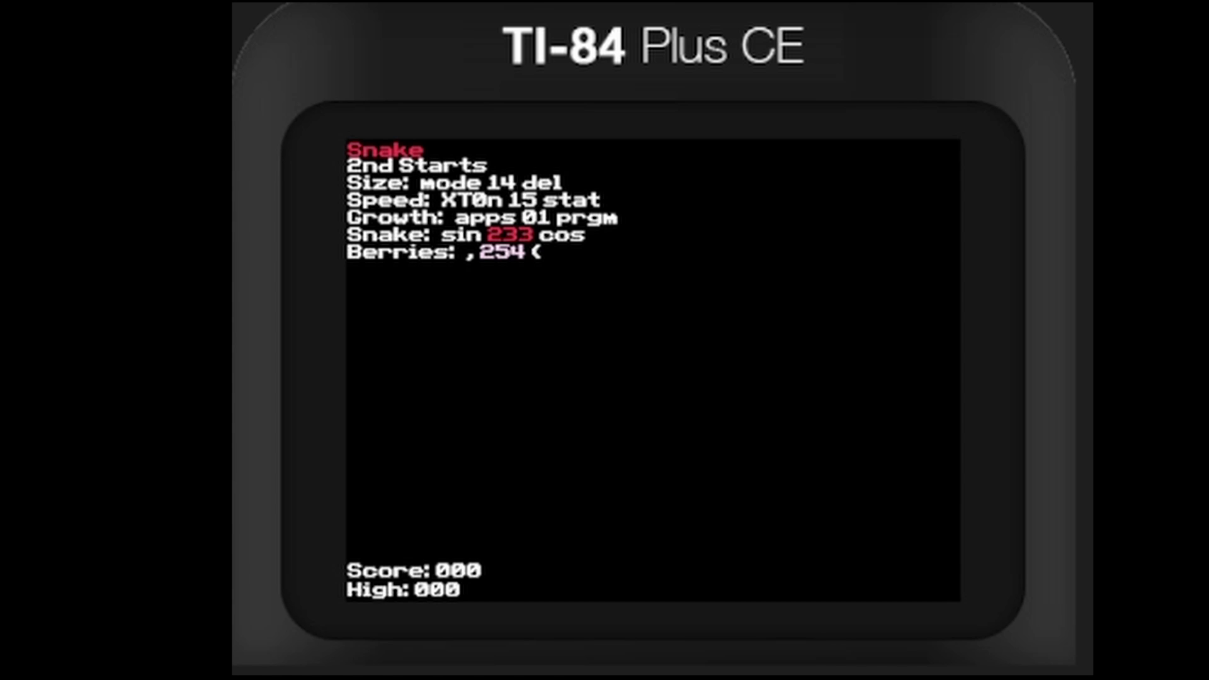
key(shift)
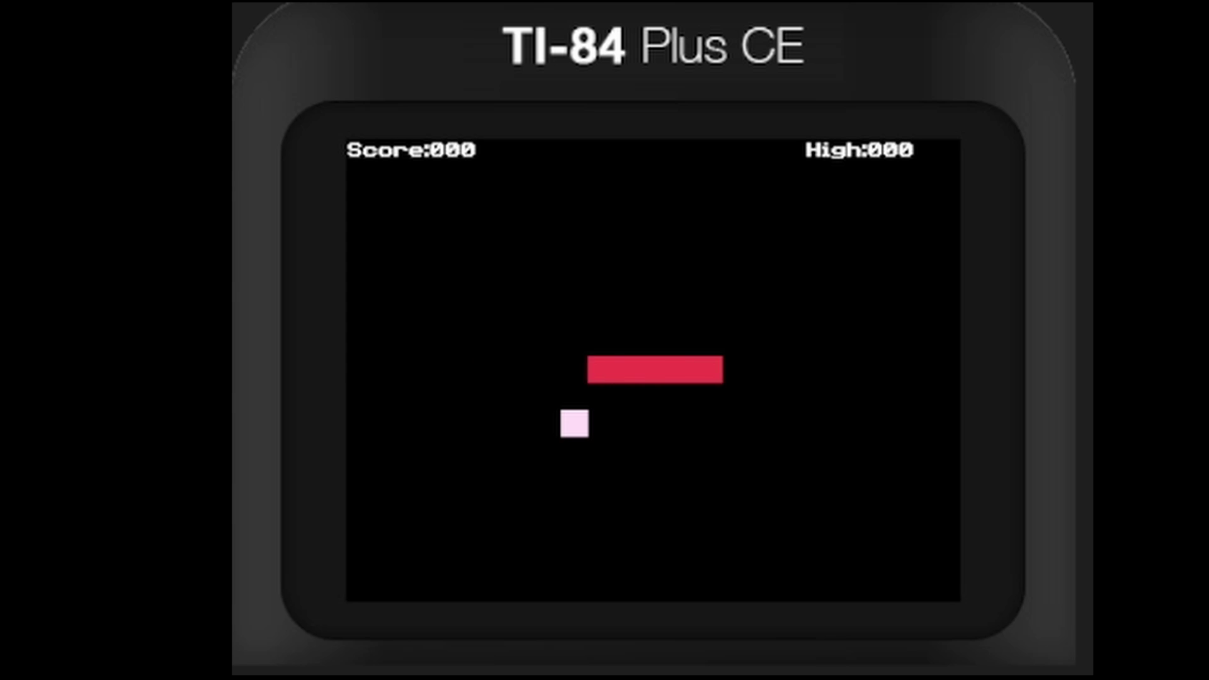
Steer the snake around the field toward the berry until the round ends, and quit SnakeCE back to Cesium.
key(Down)
key(Left)
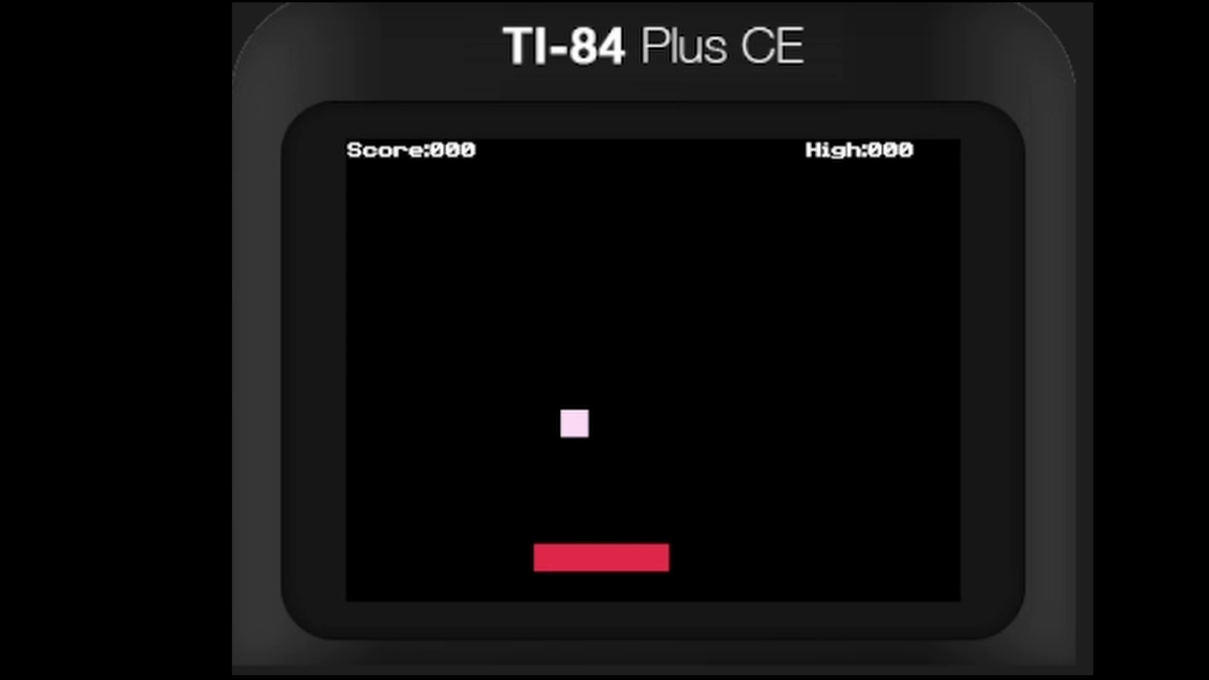
key(Up)
key(Right)
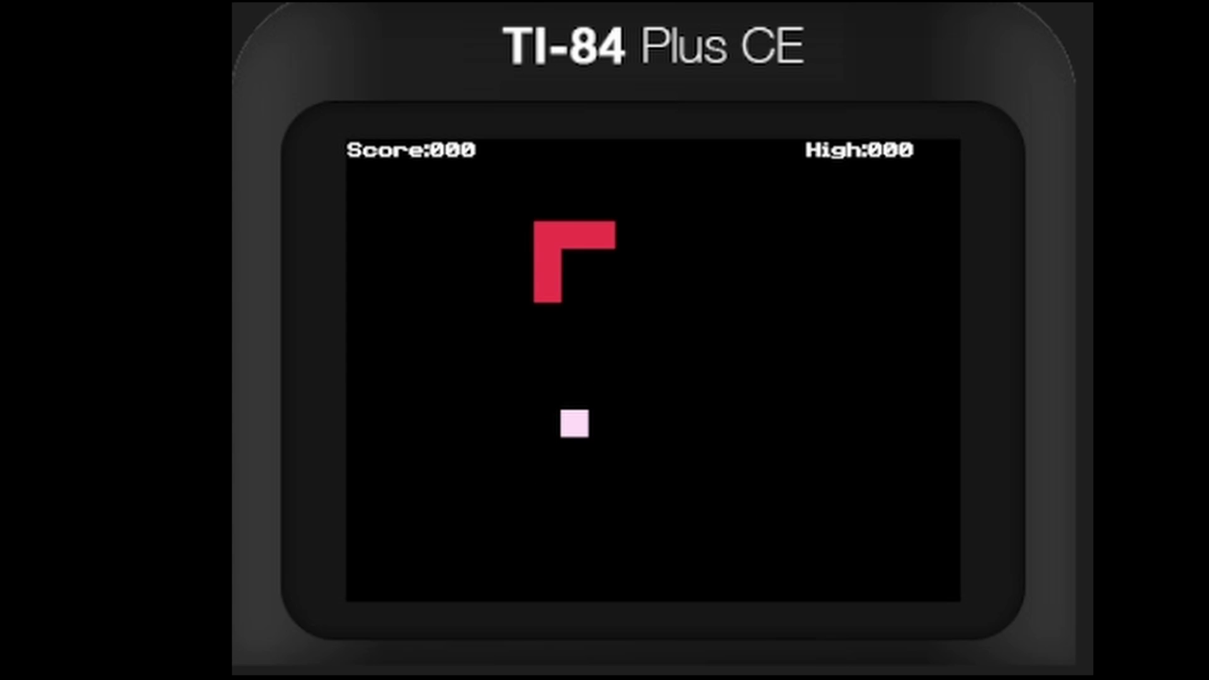
key(Down)
key(Left)
key(Up)
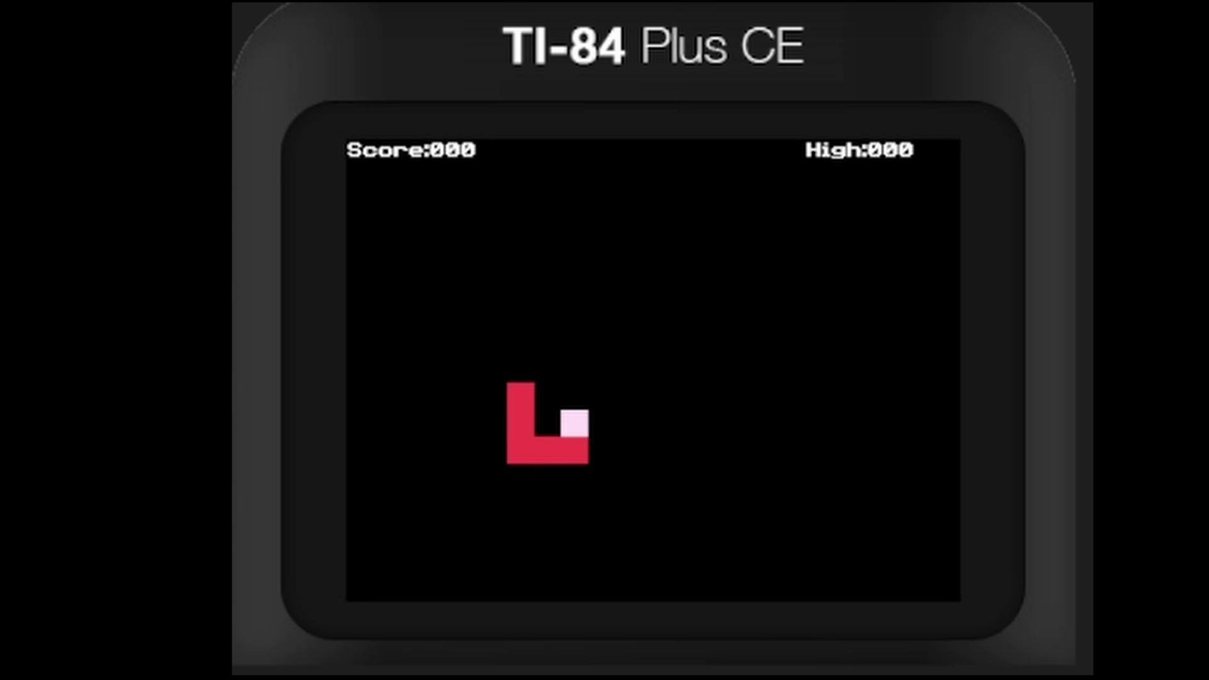
key(Right)
key(Left)
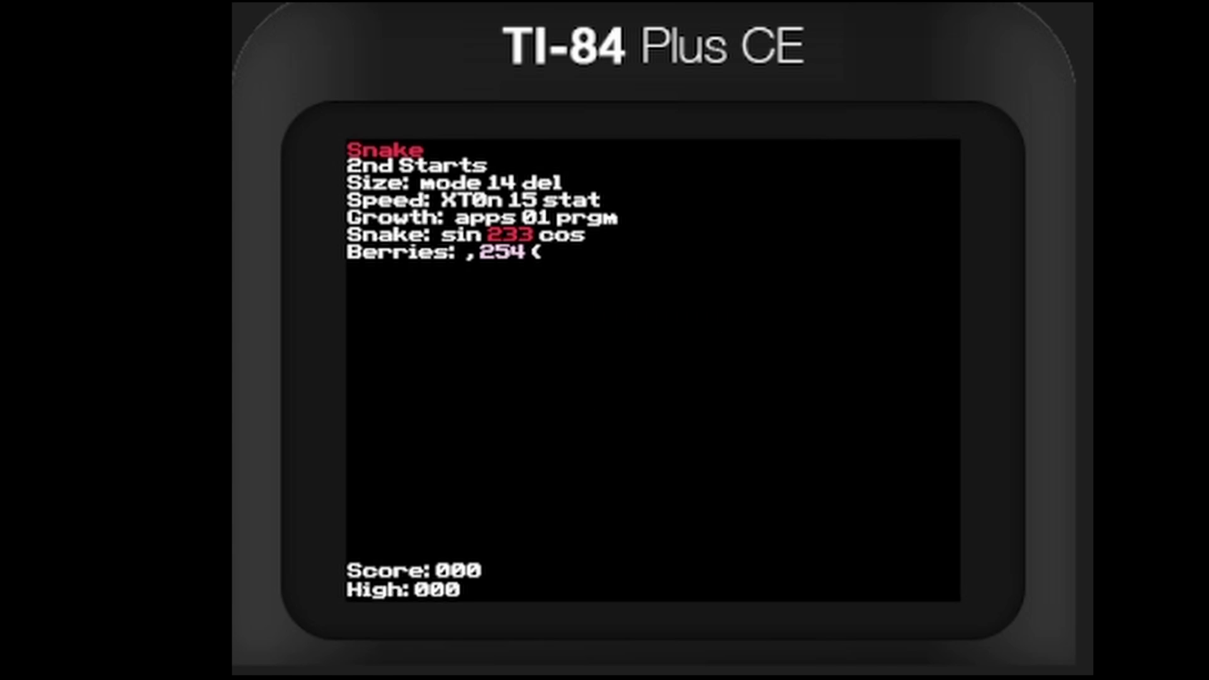
key(Escape)
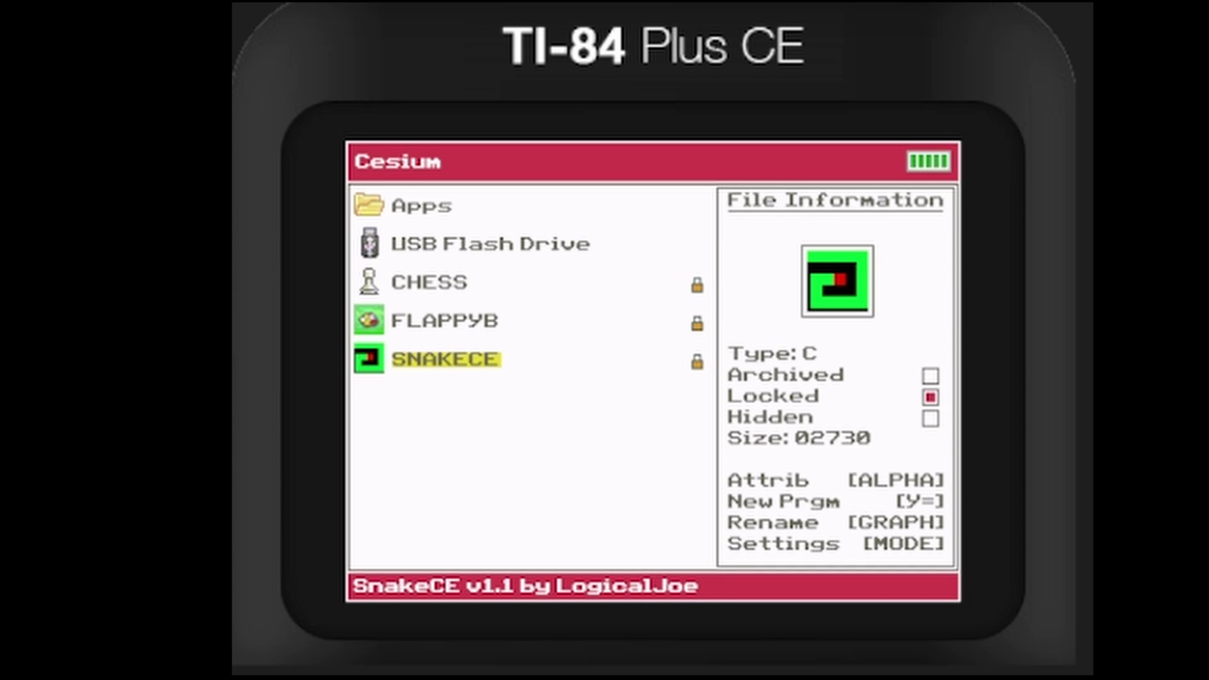
Turn on the Archived attribute of the CHESS program and return to the program list.
key(Up)
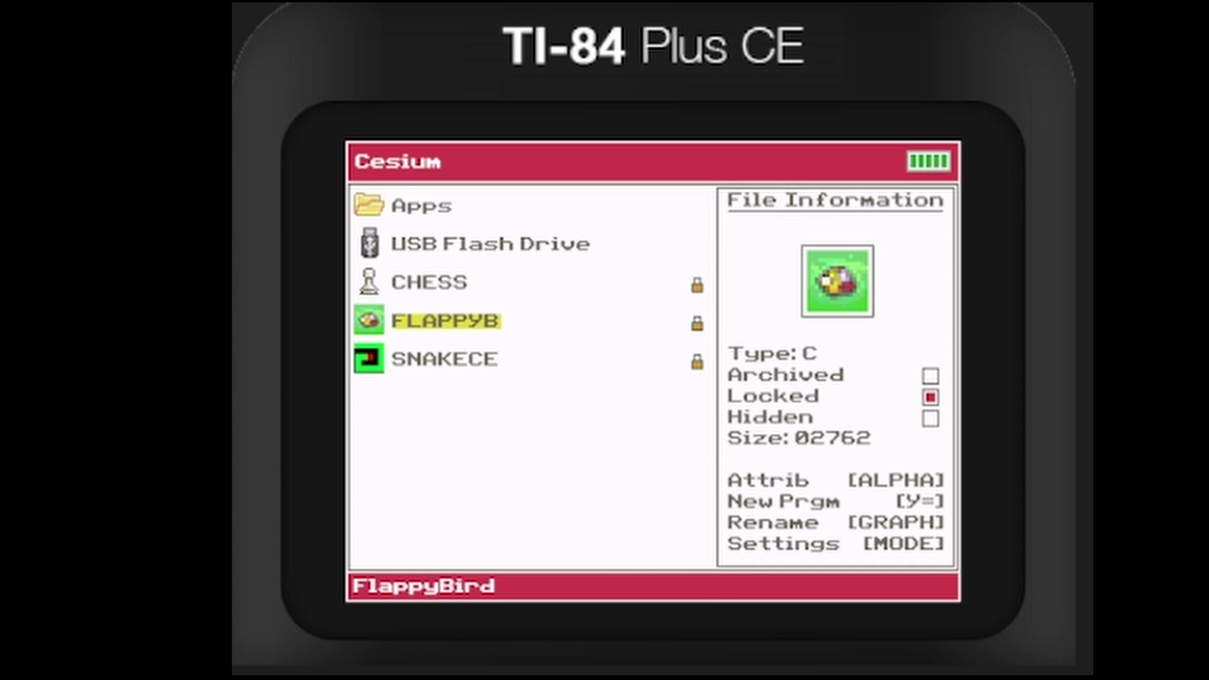
key(Up)
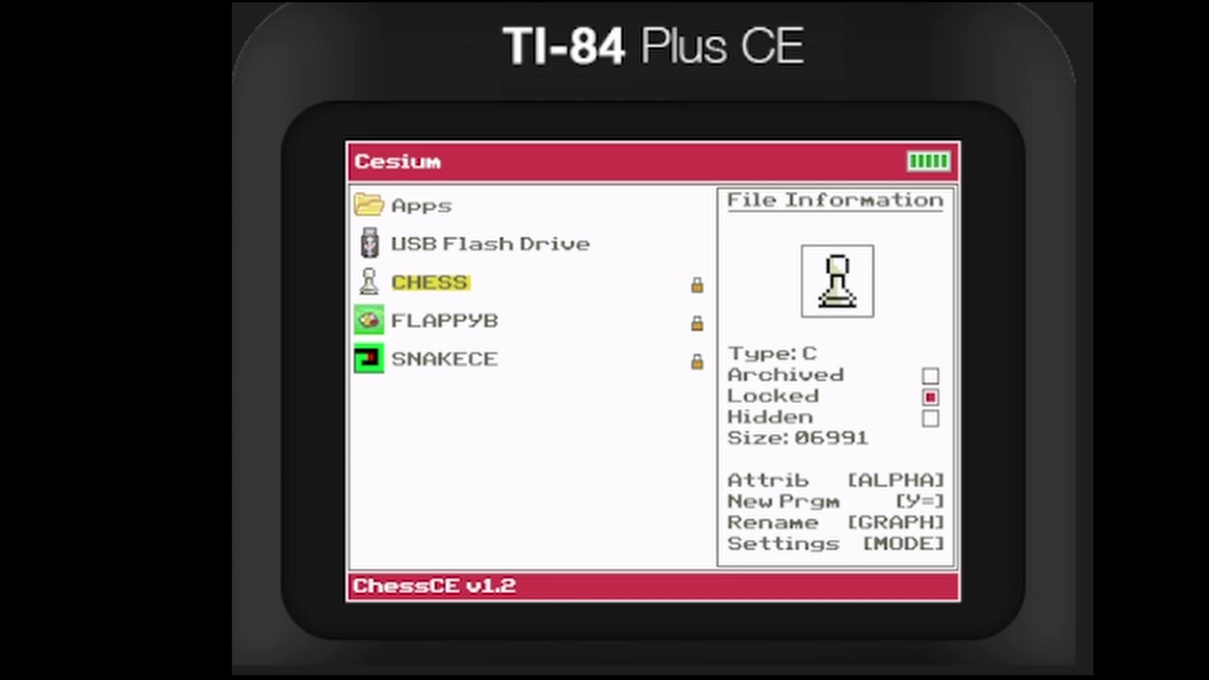
key(shift)
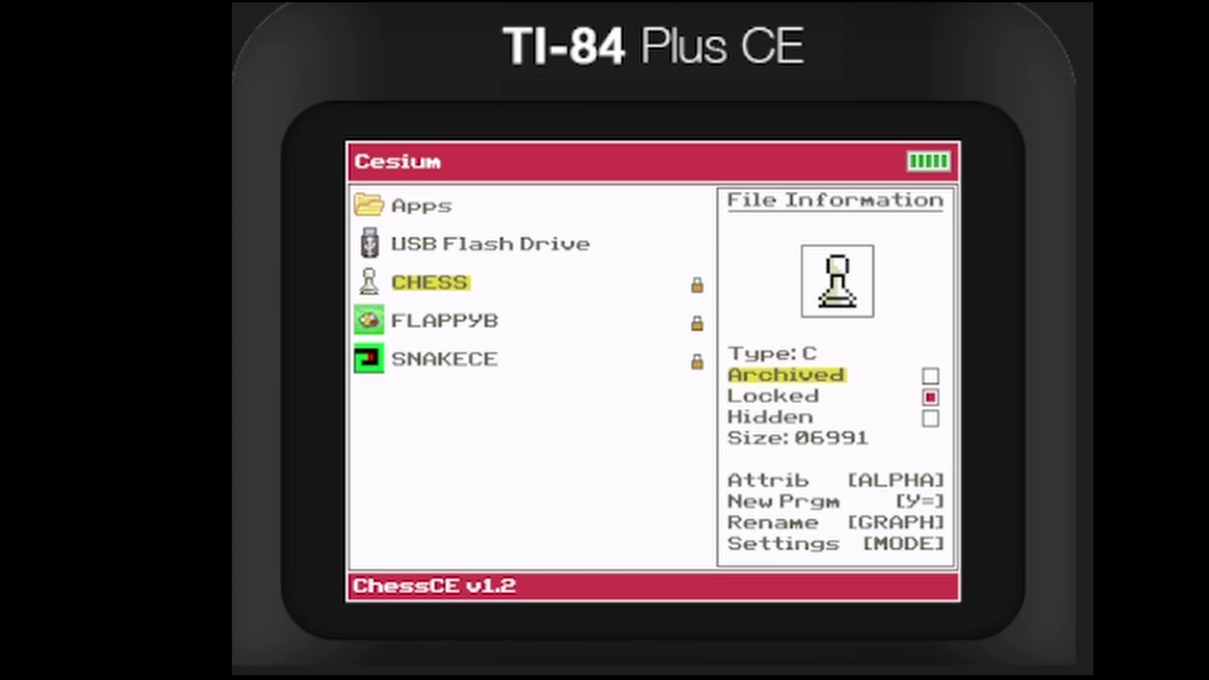
key(Down)
key(Down)
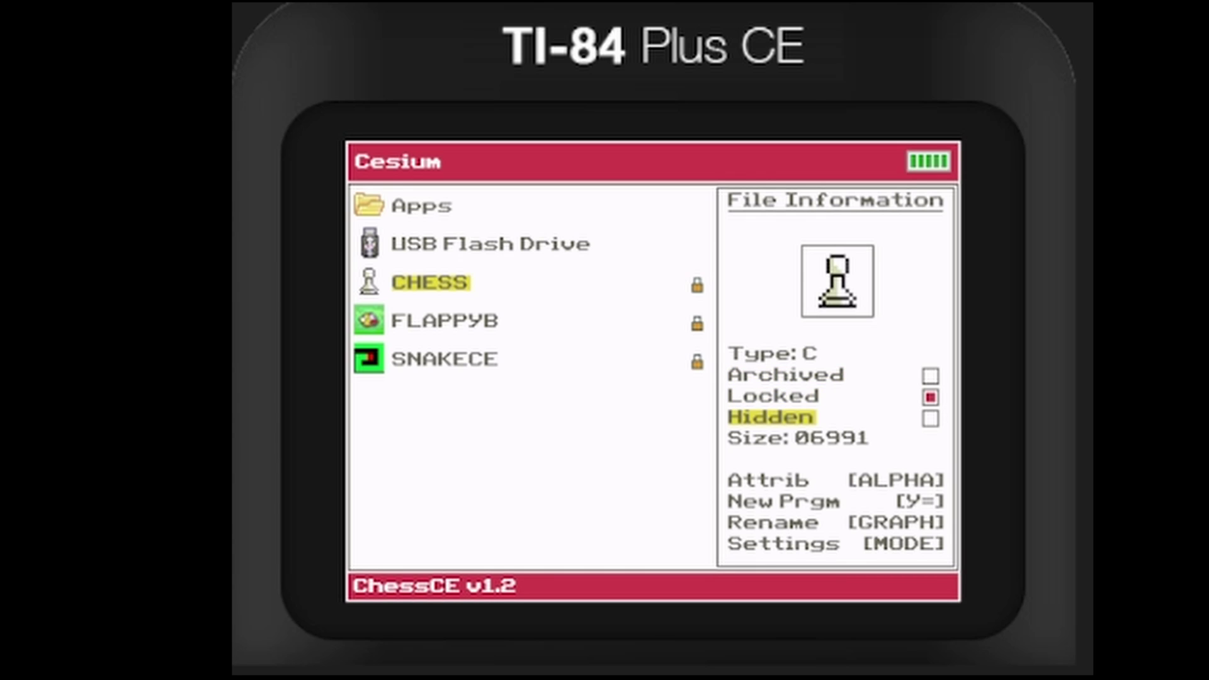
key(Up)
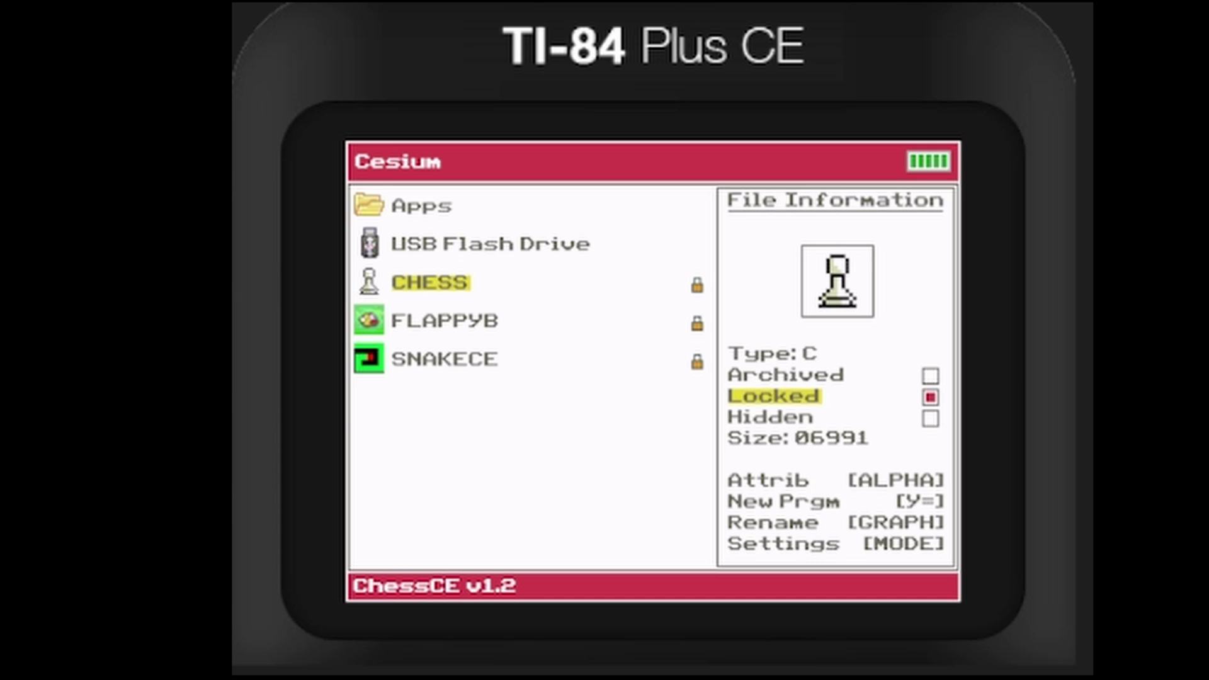
key(Down)
key(Up)
key(Up)
key(Return)
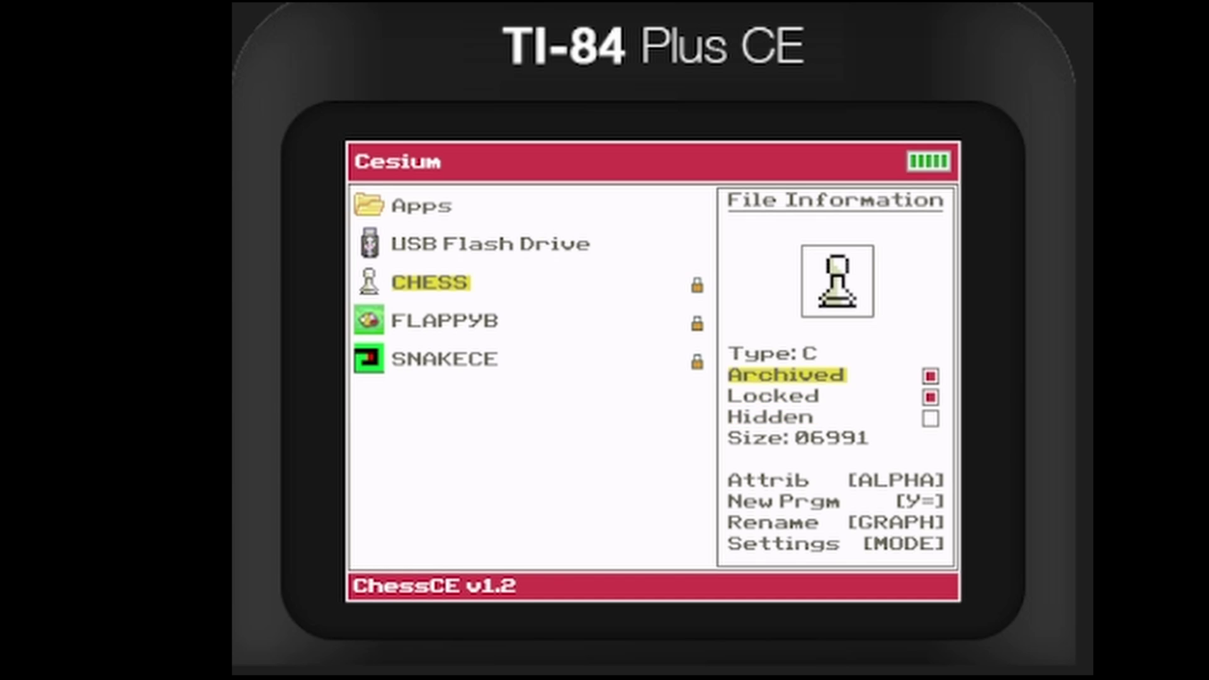
key(Escape)
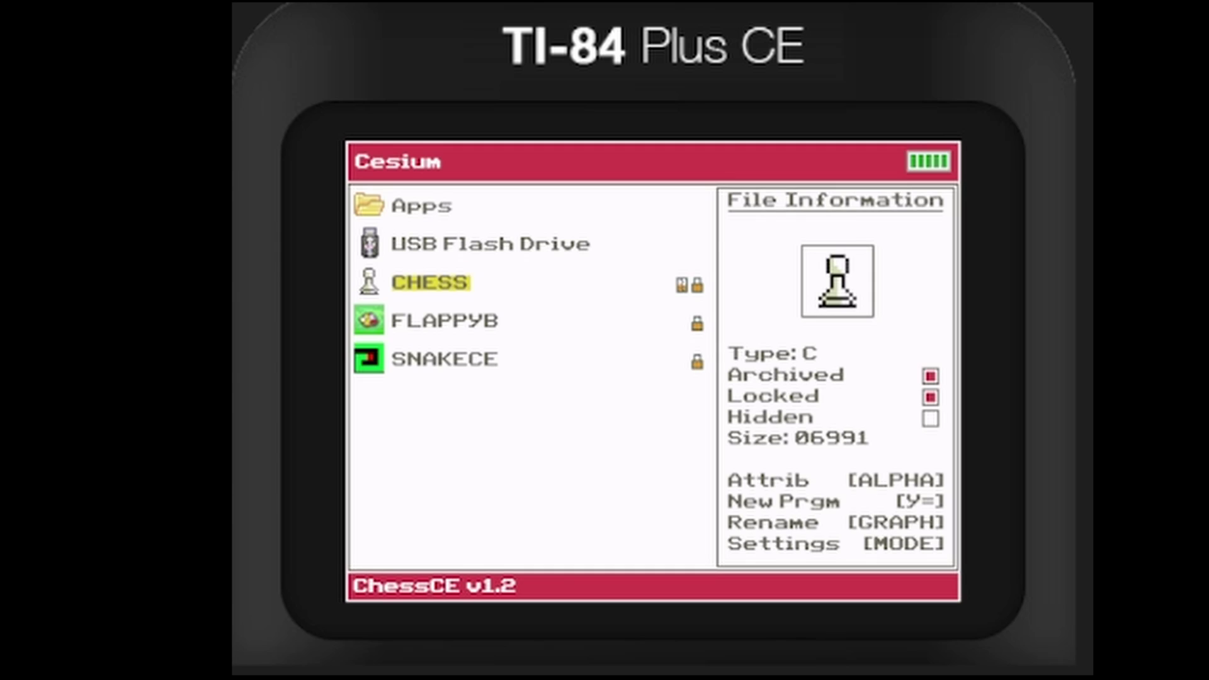
Run the archived CHESS program from Cesium's list and quit back to Cesium.
key(Down)
key(Up)
key(Return)
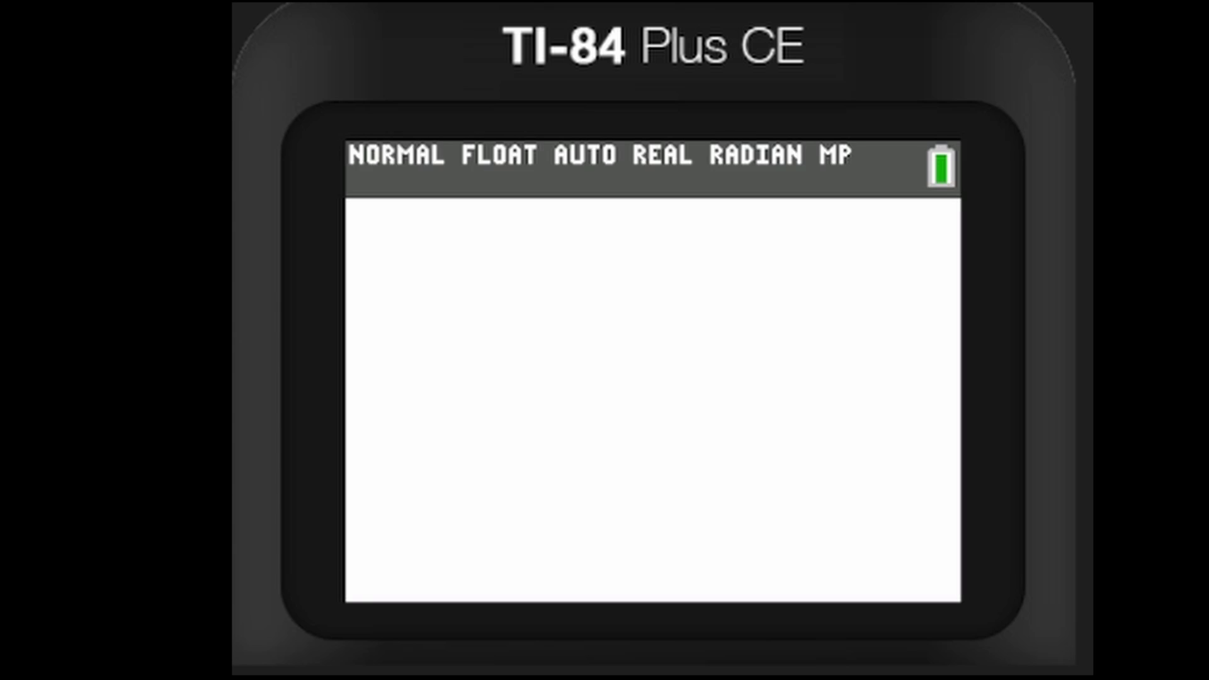
key(Escape)
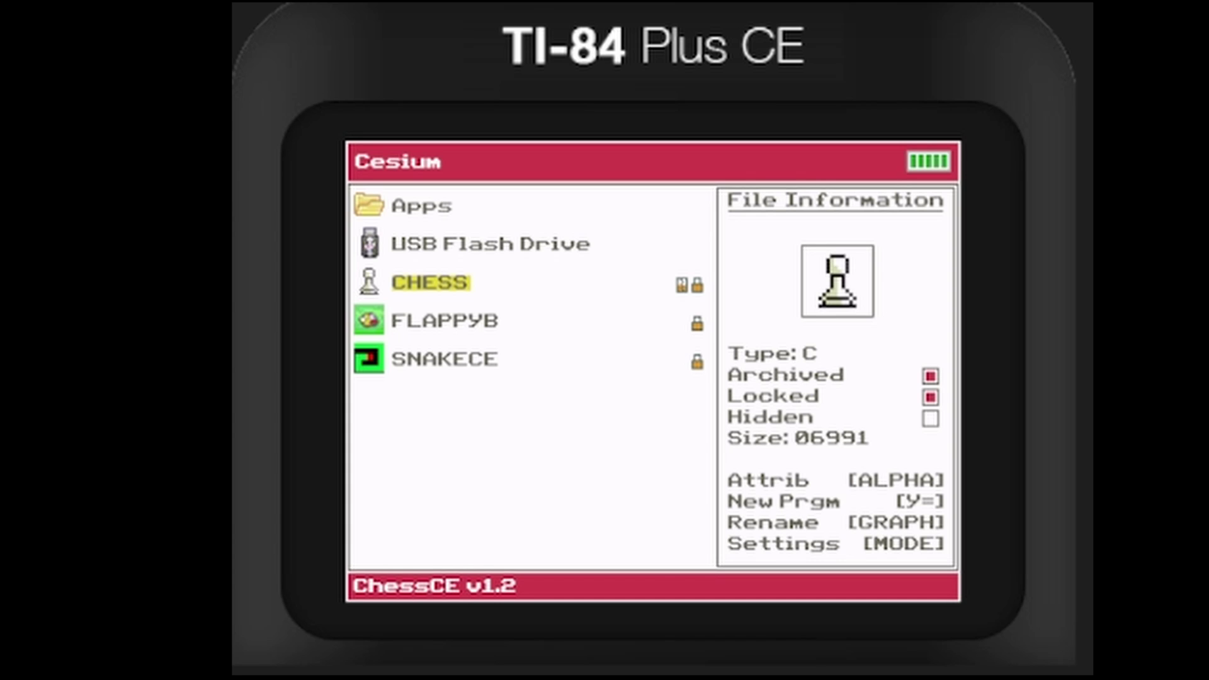
key(Up)
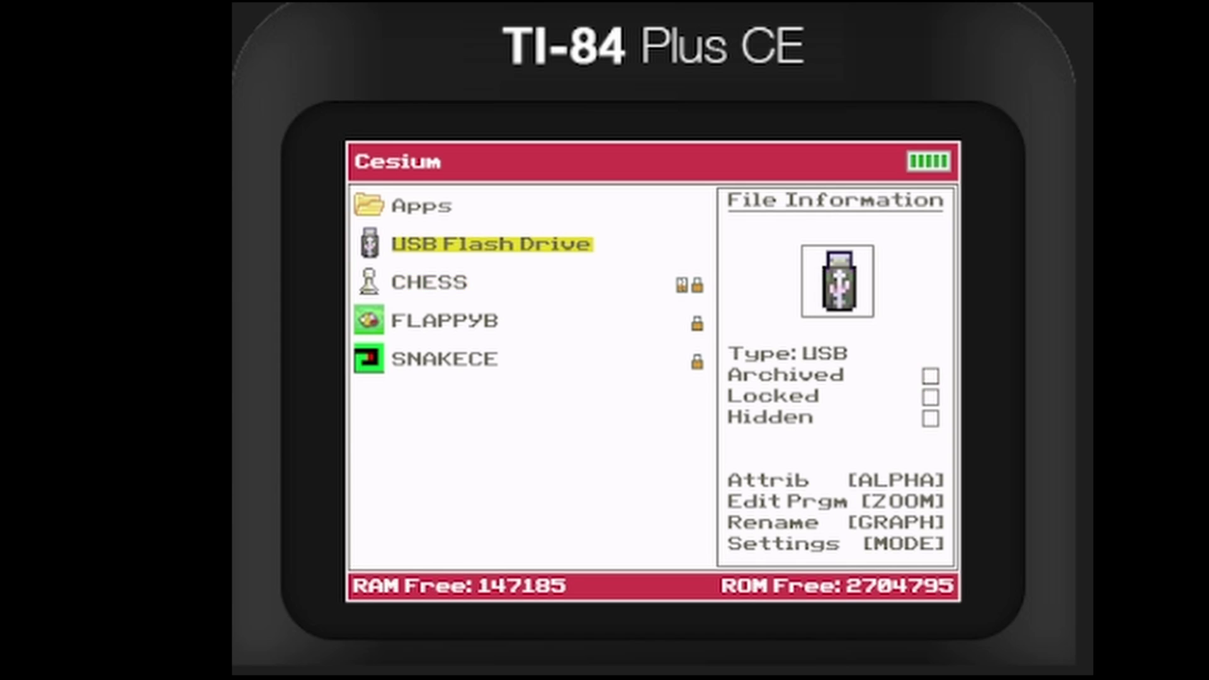
key(Down)
key(Down)
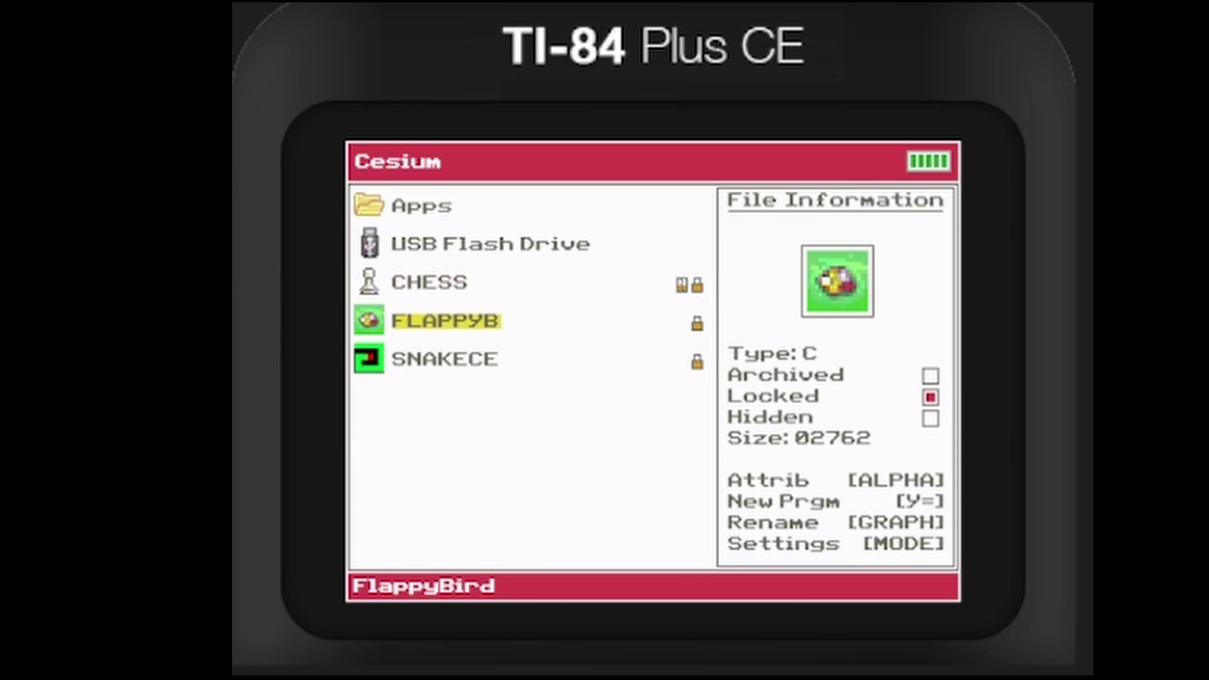
key(Down)
key(Up)
key(Up)
key(Up)
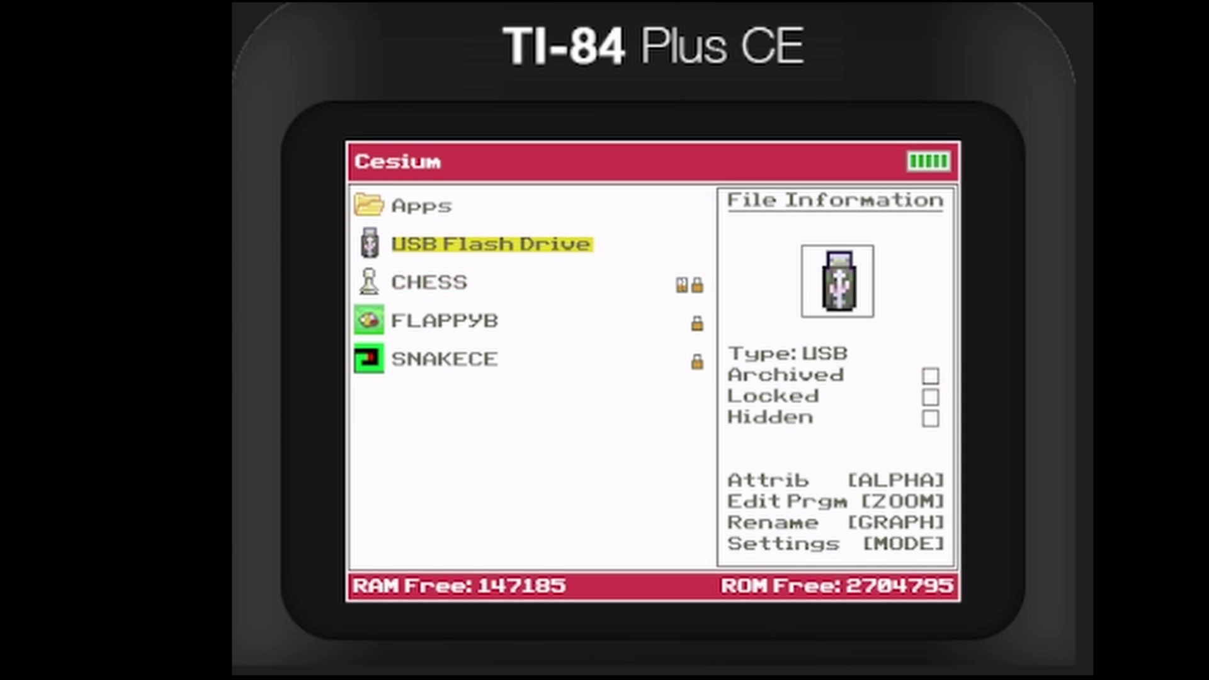